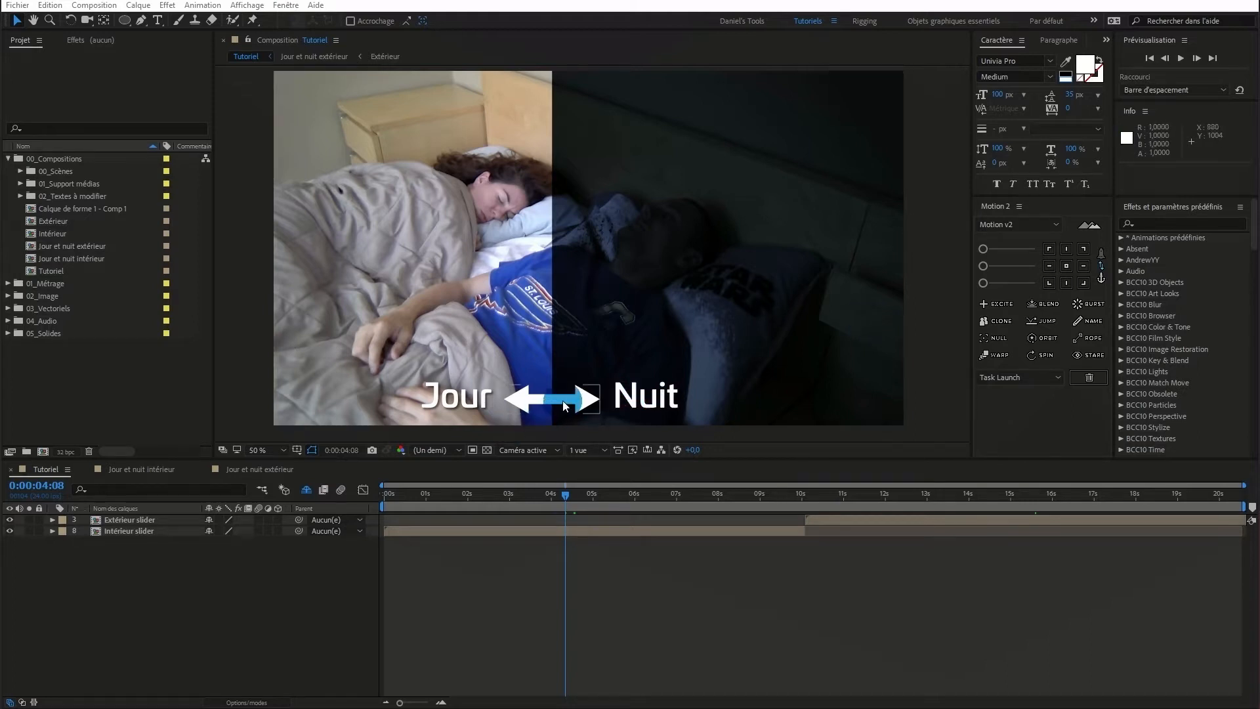
Slide the Jour/Nuit divider back and forth across the bedroom shot to compare its day and night versions
{"action": "left_click_drag", "start_coordinate": [563, 405], "coordinate": [935, 405]}
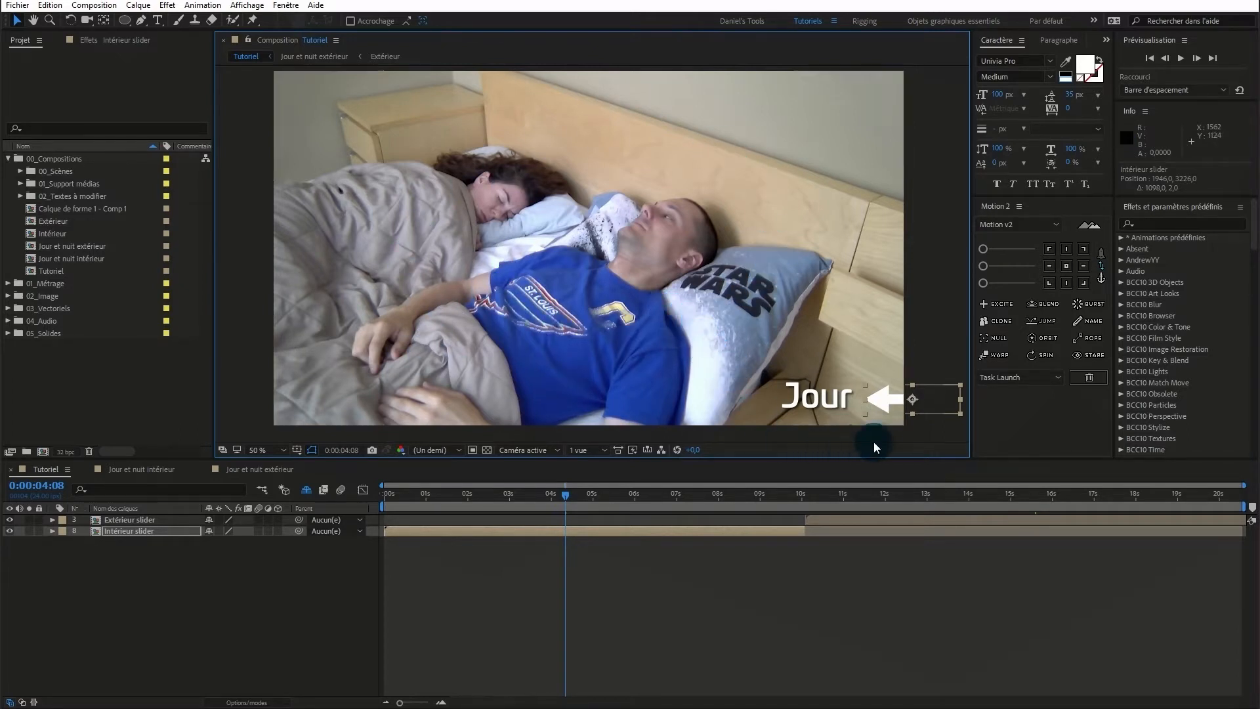
{"action": "left_click_drag", "start_coordinate": [889, 399], "coordinate": [230, 425]}
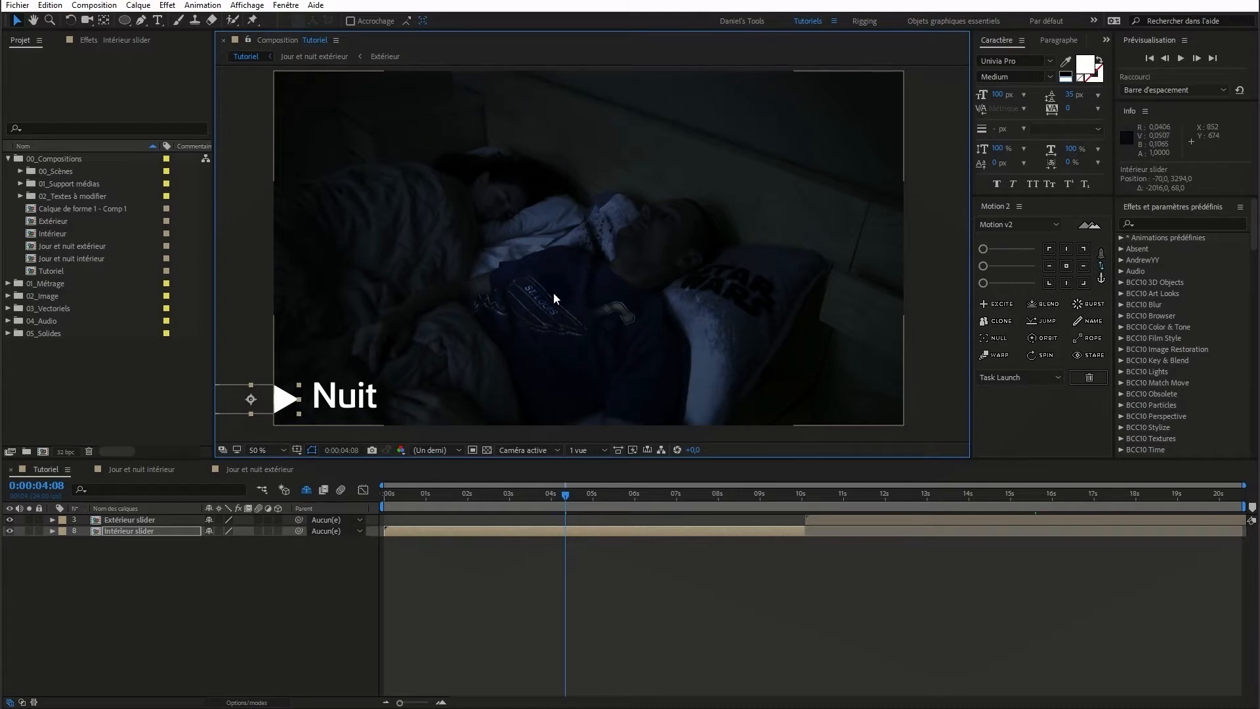
{"action": "left_click", "coordinate": [238, 402]}
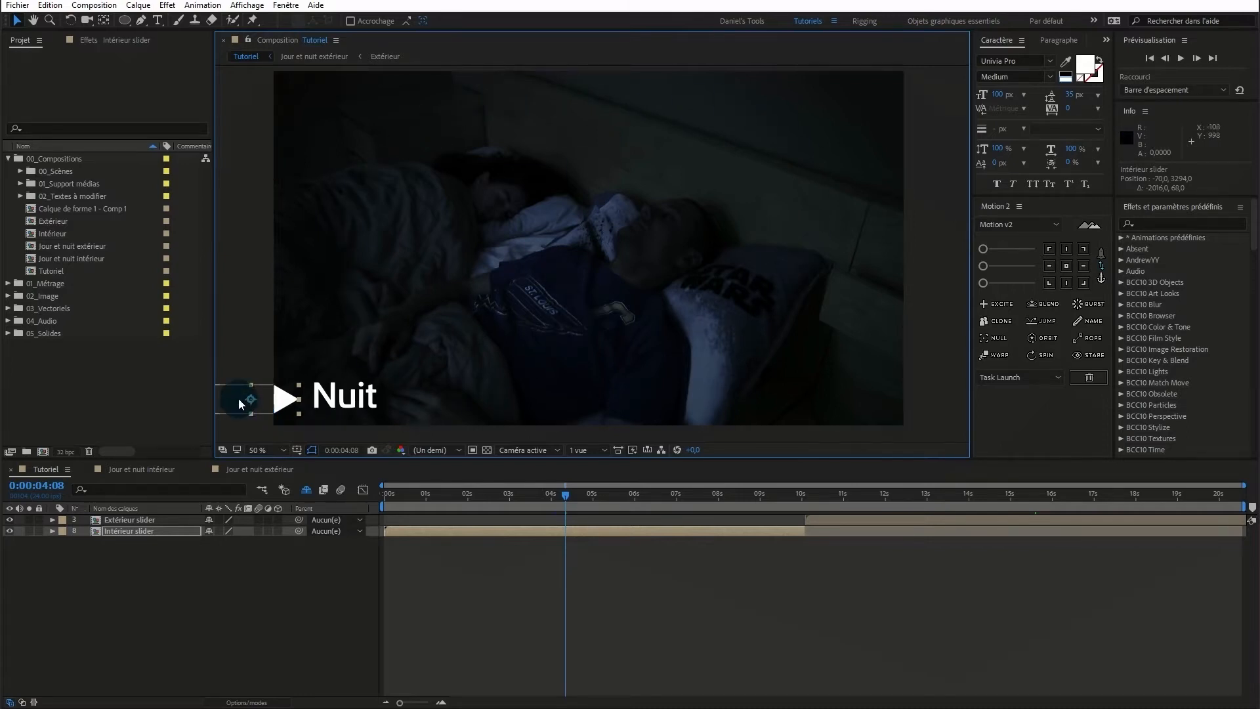
{"action": "left_click_drag", "start_coordinate": [239, 397], "coordinate": [568, 429]}
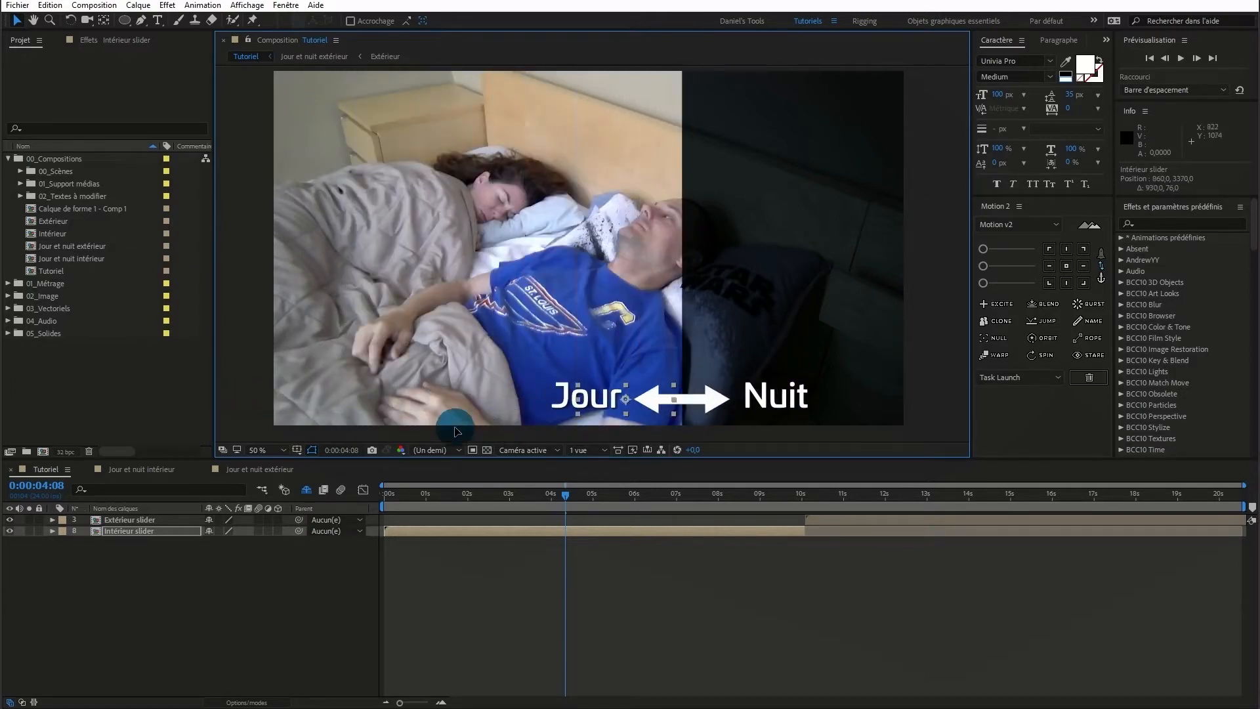
{"action": "left_click_drag", "start_coordinate": [458, 431], "coordinate": [340, 420]}
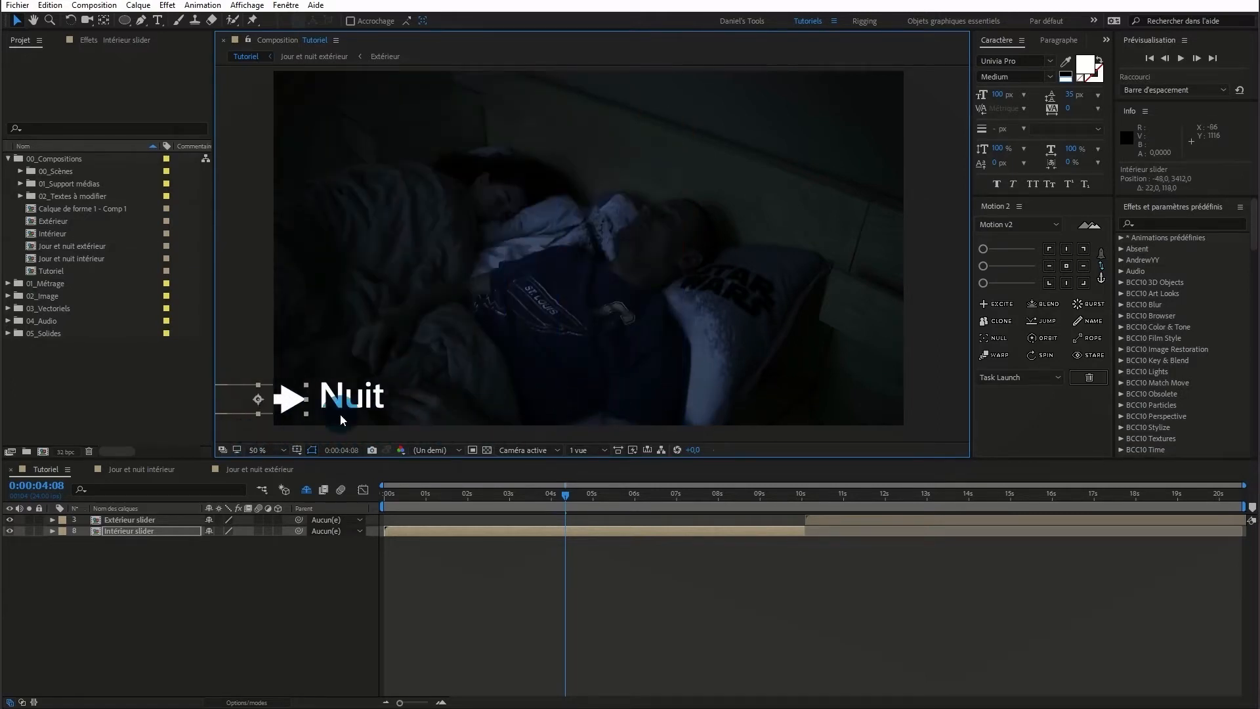
Examine the night version of the bedroom shot up close, then bring the Jour/Nuit divider back to mid-frame
{"action": "scroll", "coordinate": [534, 372], "scroll_direction": "up", "scroll_amount": 4}
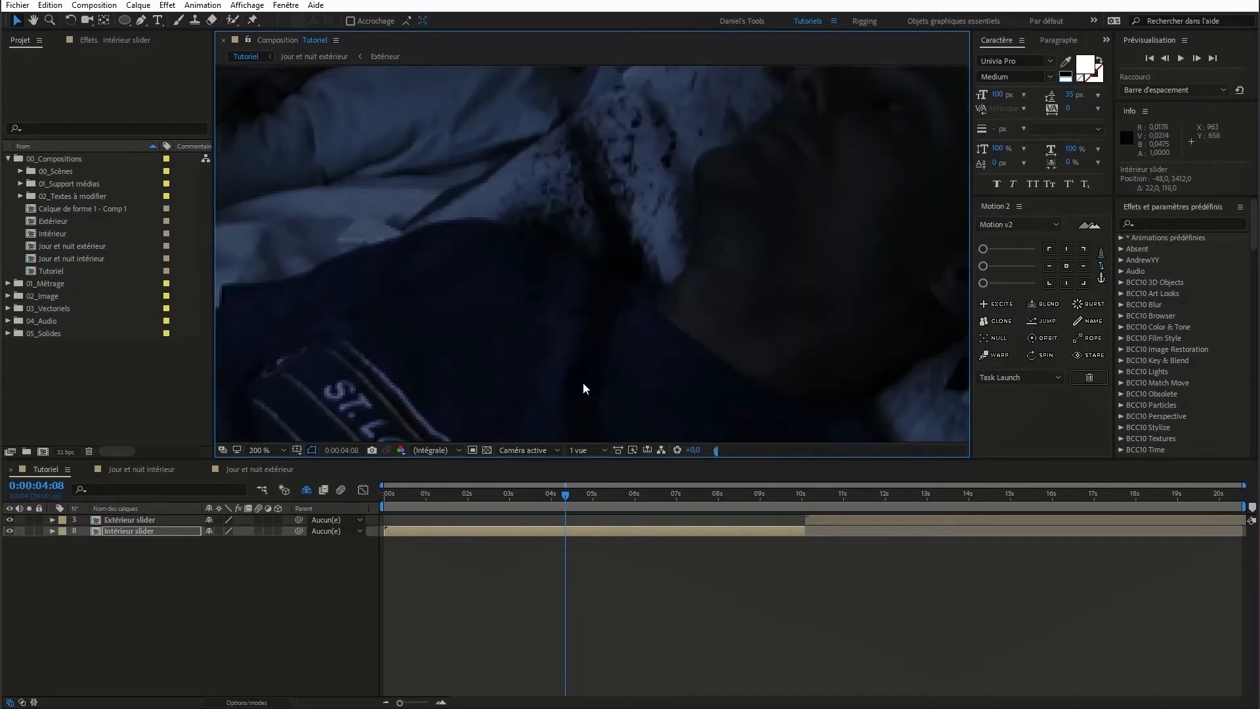
{"action": "scroll", "coordinate": [579, 379], "scroll_direction": "down", "scroll_amount": 4}
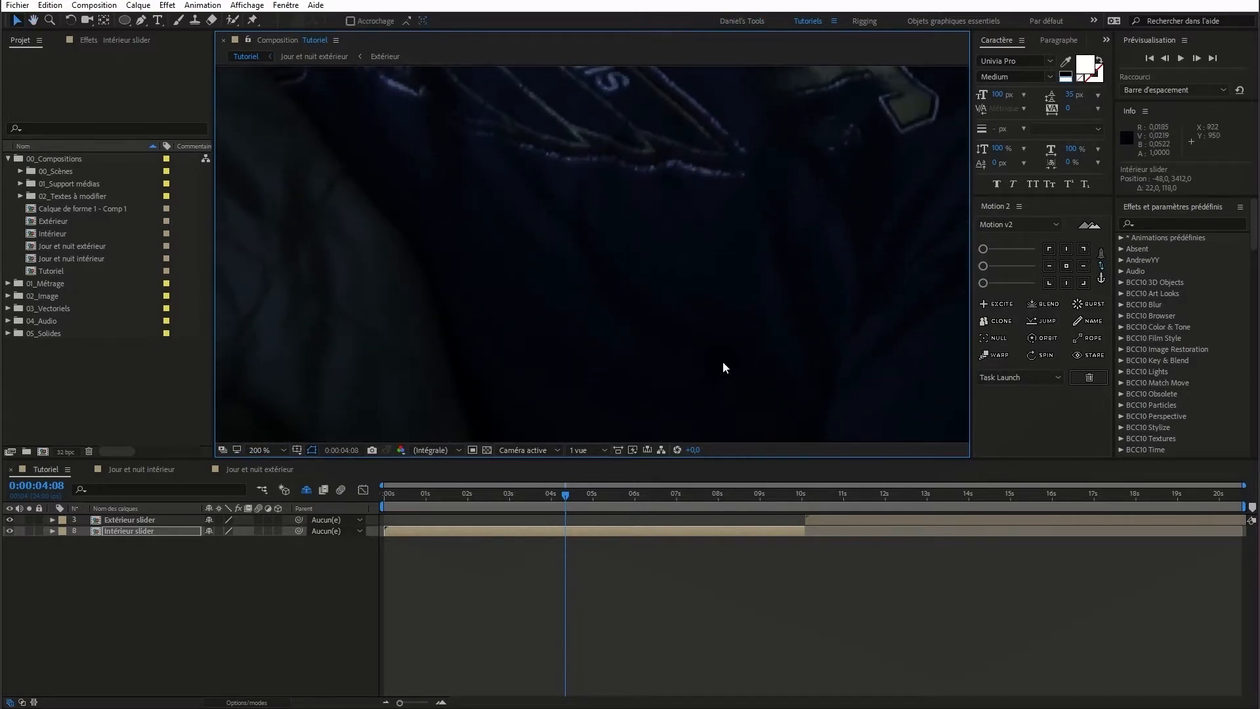
{"action": "key", "text": "h"}
{"action": "left_click_drag", "start_coordinate": [633, 293], "coordinate": [643, 239]}
{"action": "key", "text": "v"}
{"action": "key", "text": "comma"}
{"action": "key", "text": "comma"}
{"action": "key", "text": "comma"}
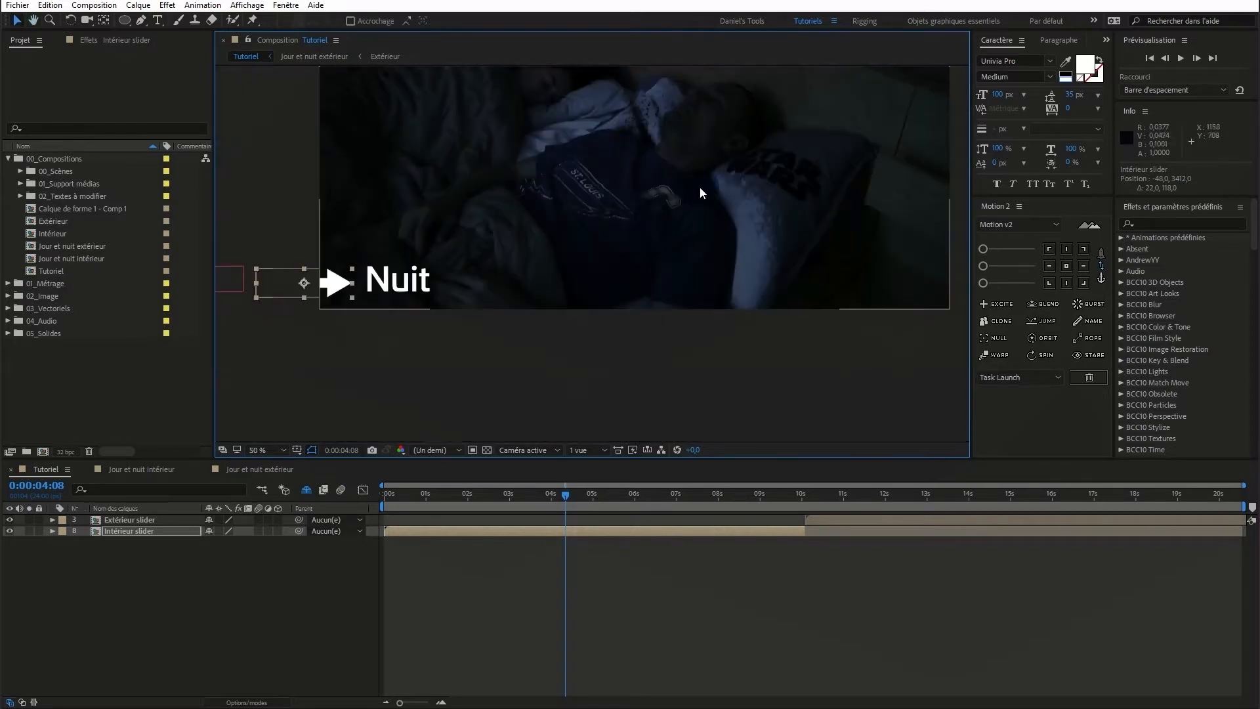
{"action": "key", "text": "h"}
{"action": "left_click_drag", "start_coordinate": [699, 188], "coordinate": [648, 307]}
{"action": "key", "text": "v"}
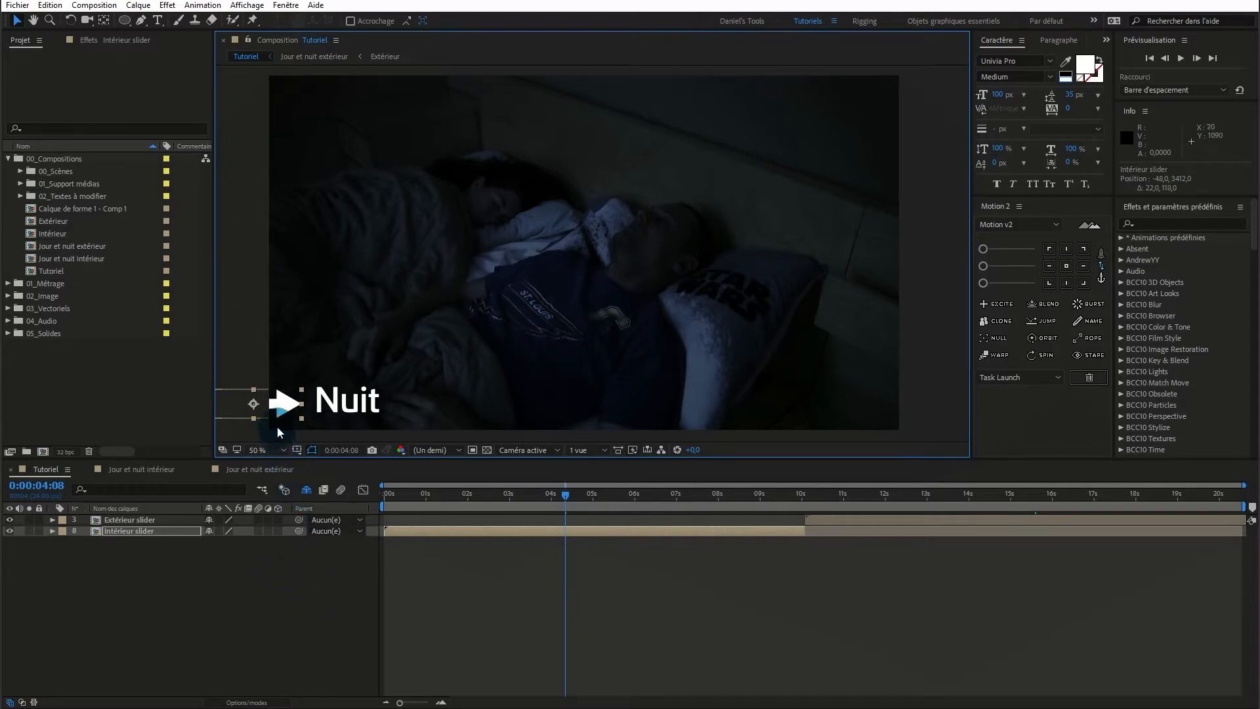
{"action": "left_click_drag", "start_coordinate": [277, 427], "coordinate": [592, 420]}
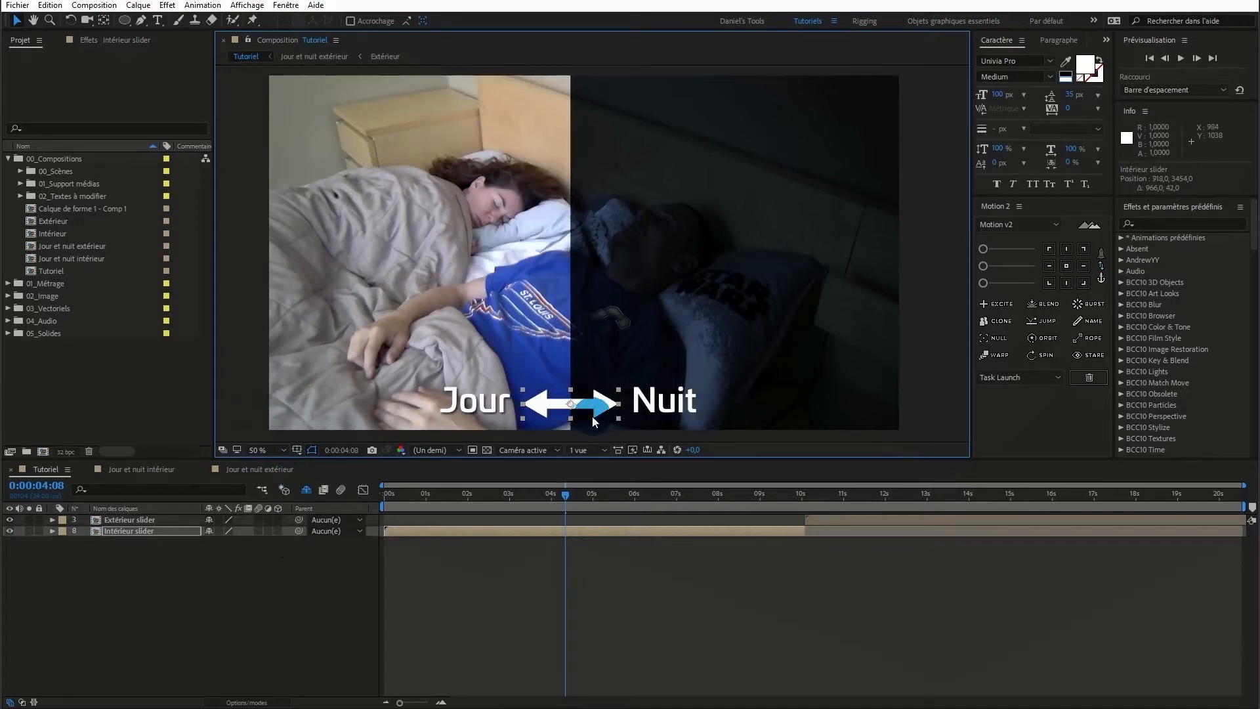
Go to 0:00:15:15 and slide the divider across the outdoor shot to compare its day and night versions
{"action": "left_click", "coordinate": [1037, 496]}
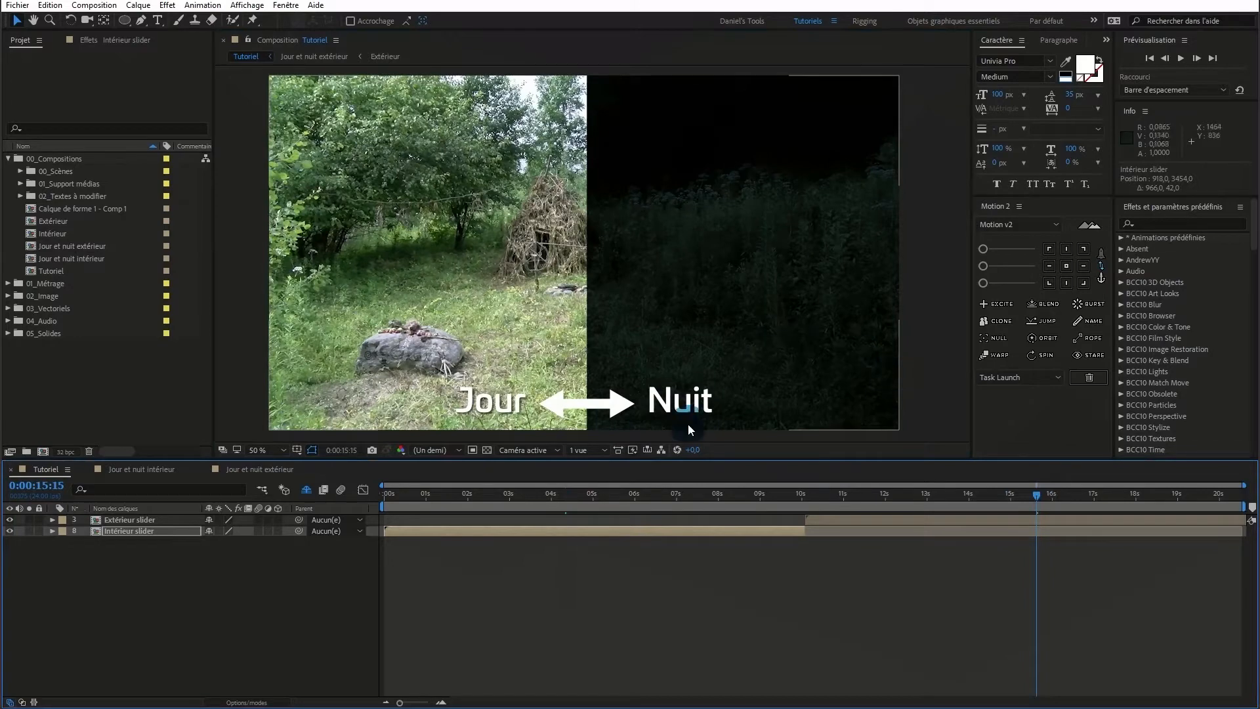
{"action": "left_click_drag", "start_coordinate": [607, 410], "coordinate": [248, 402]}
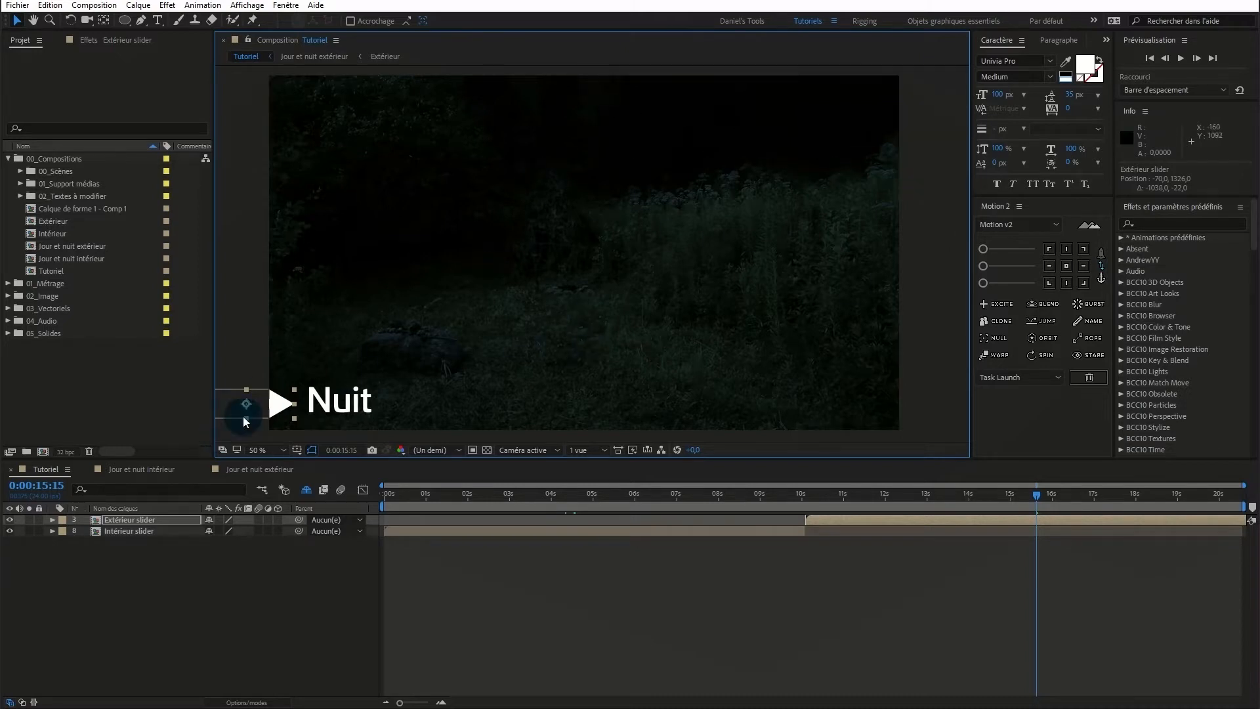
{"action": "left_click_drag", "start_coordinate": [271, 401], "coordinate": [879, 434]}
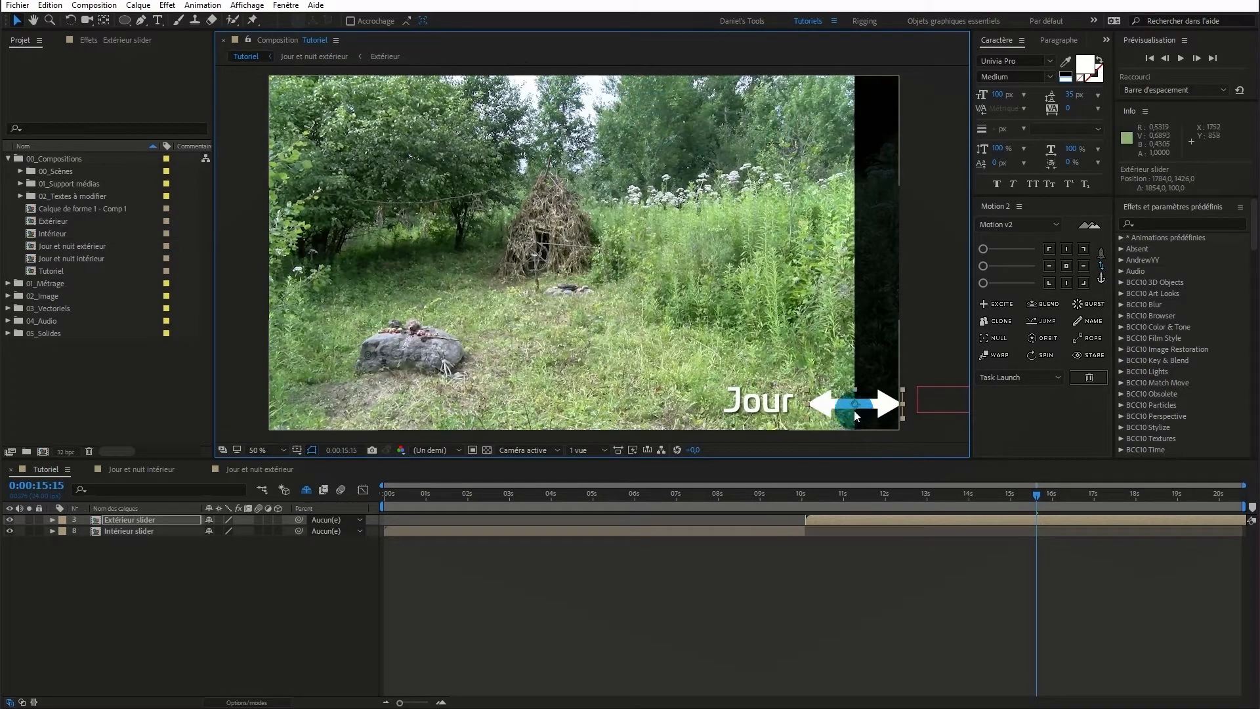
{"action": "left_click_drag", "start_coordinate": [839, 410], "coordinate": [866, 415]}
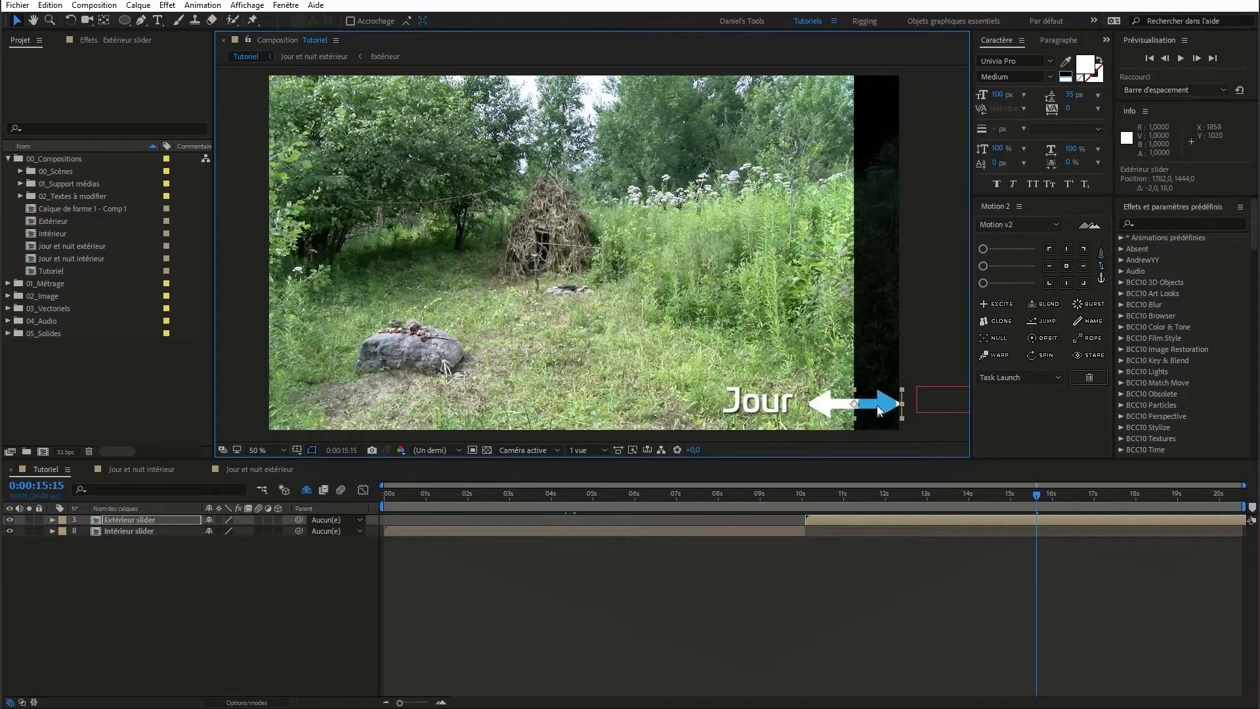
{"action": "left_click_drag", "start_coordinate": [883, 402], "coordinate": [248, 408]}
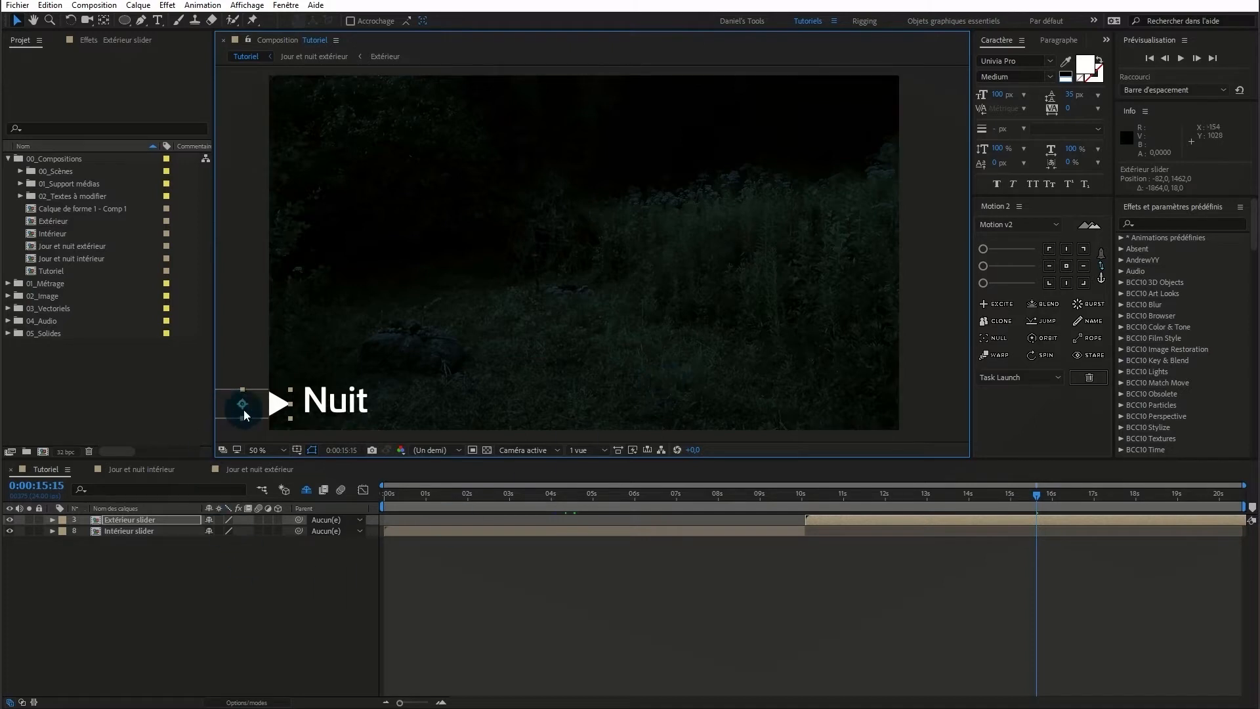
{"action": "left_click_drag", "start_coordinate": [252, 401], "coordinate": [611, 394]}
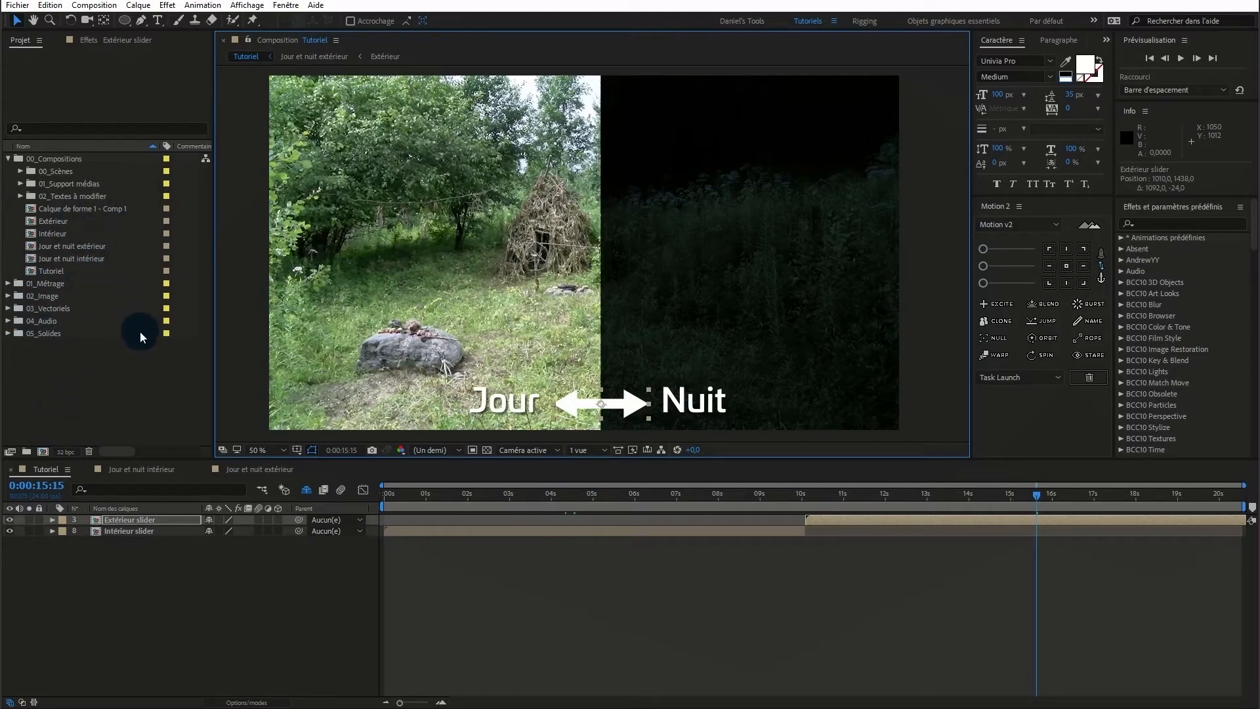
Create a new composition from the Intérieur composition in the project
{"action": "left_click", "coordinate": [57, 232]}
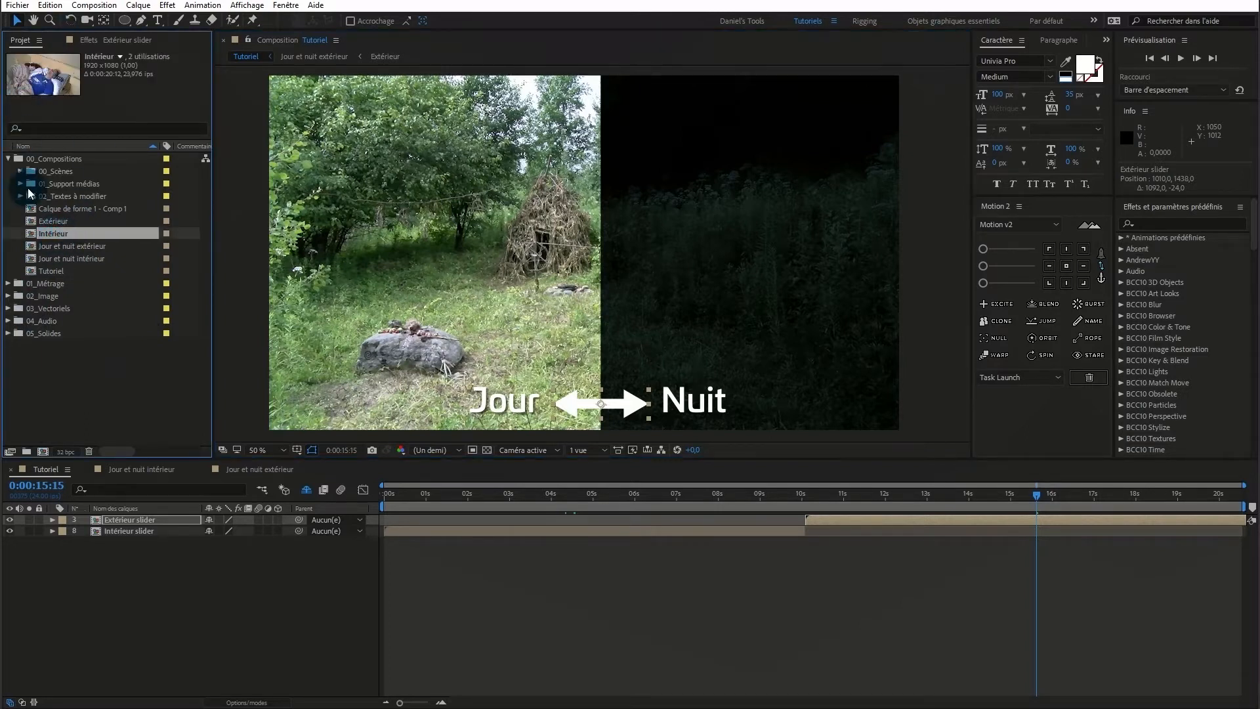
{"action": "left_click", "coordinate": [54, 221]}
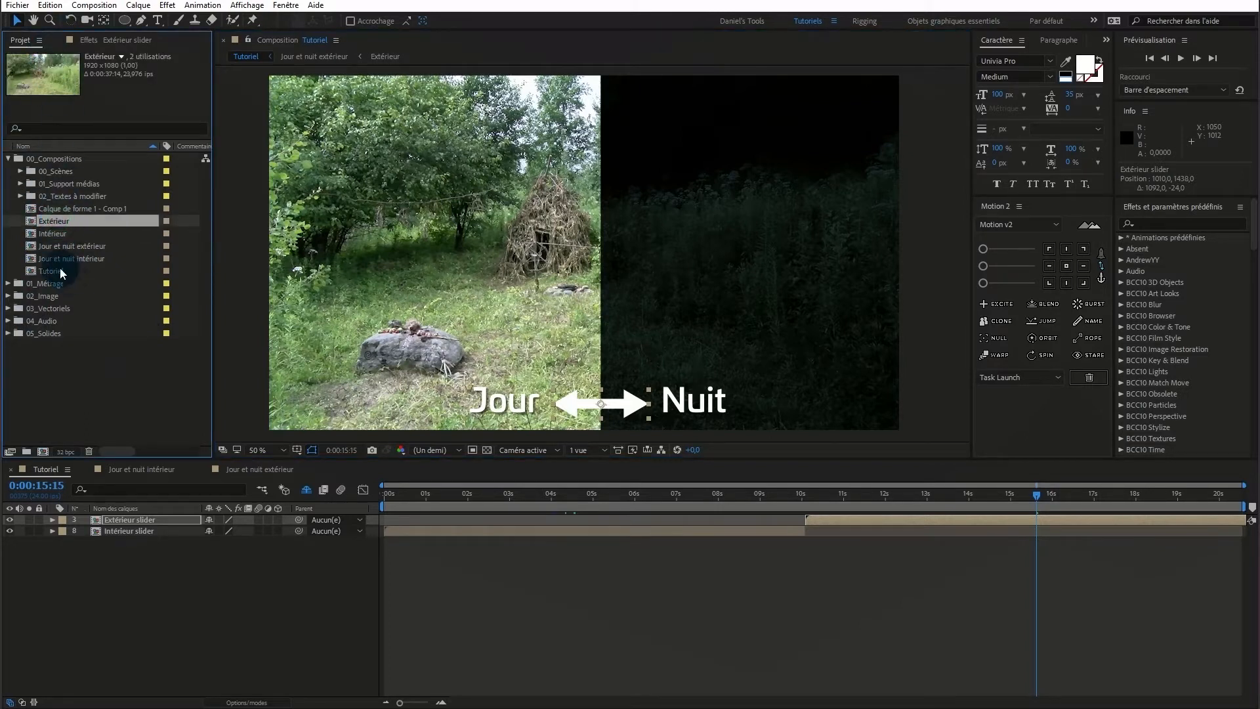
{"action": "left_click", "coordinate": [56, 234]}
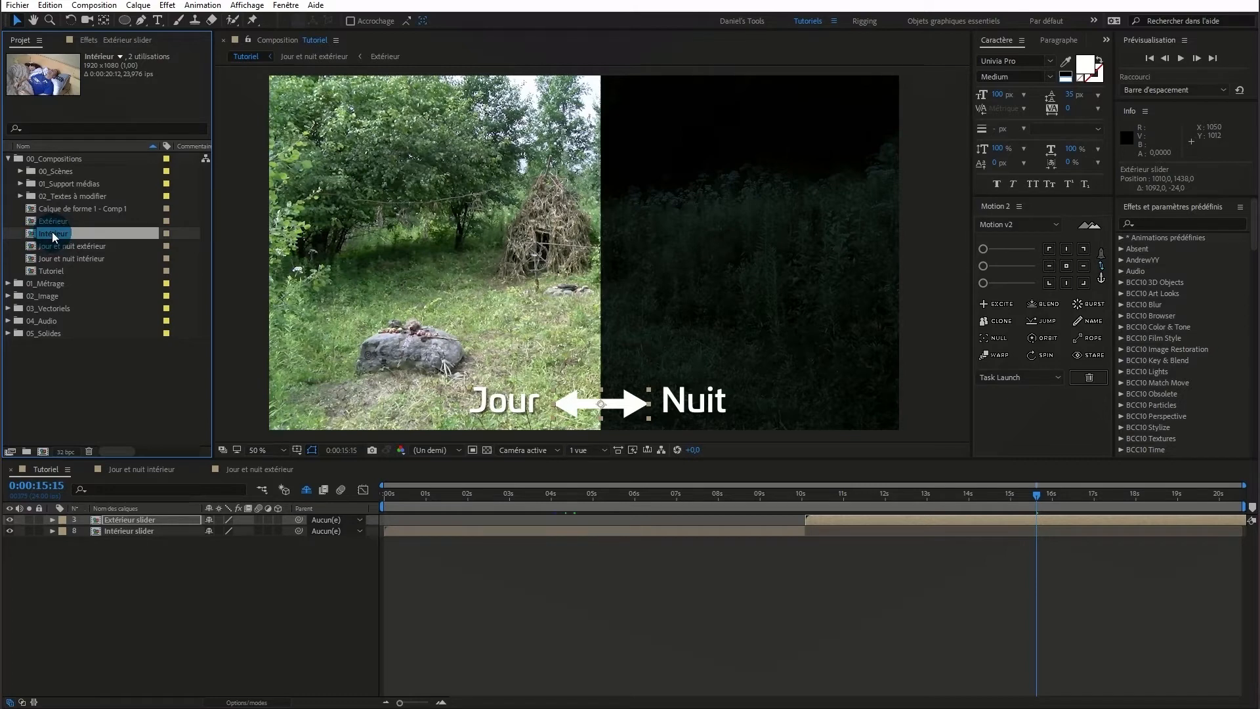
{"action": "left_click_drag", "start_coordinate": [52, 231], "coordinate": [43, 452]}
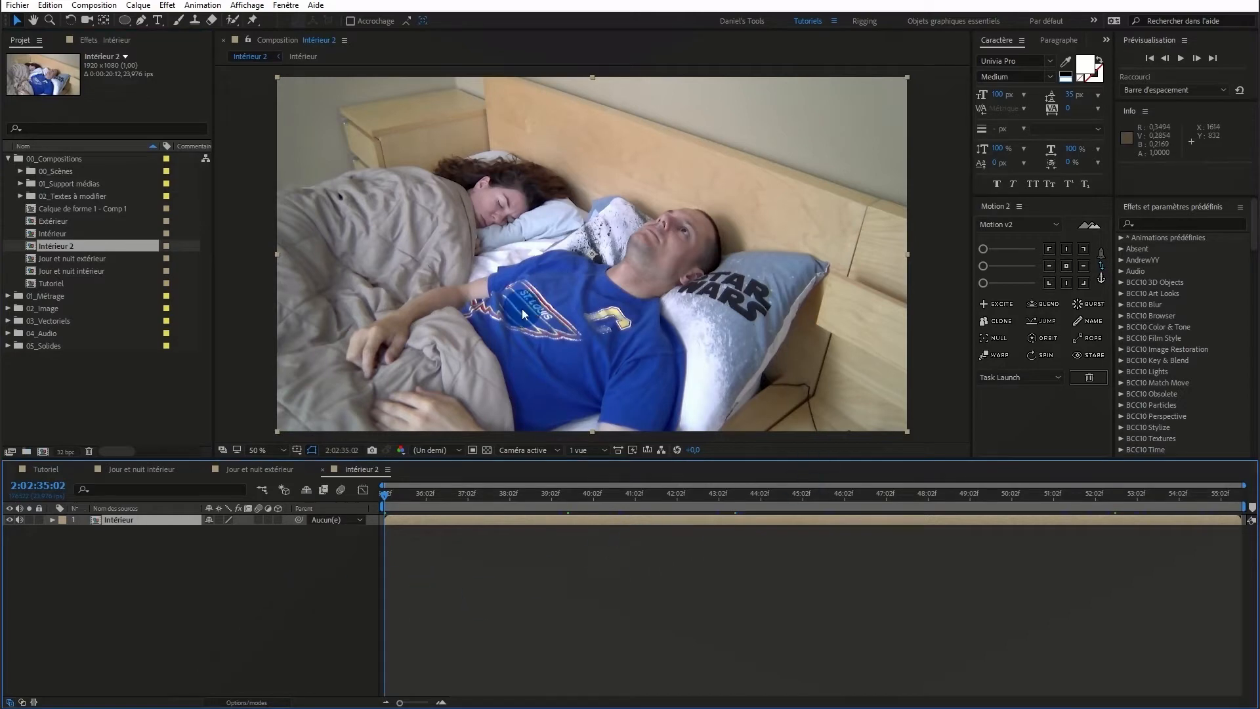
Add an adjustment layer above the Intérieur layer in the new composition
{"action": "left_click_drag", "start_coordinate": [387, 501], "coordinate": [176, 591]}
{"action": "left_click", "coordinate": [167, 560]}
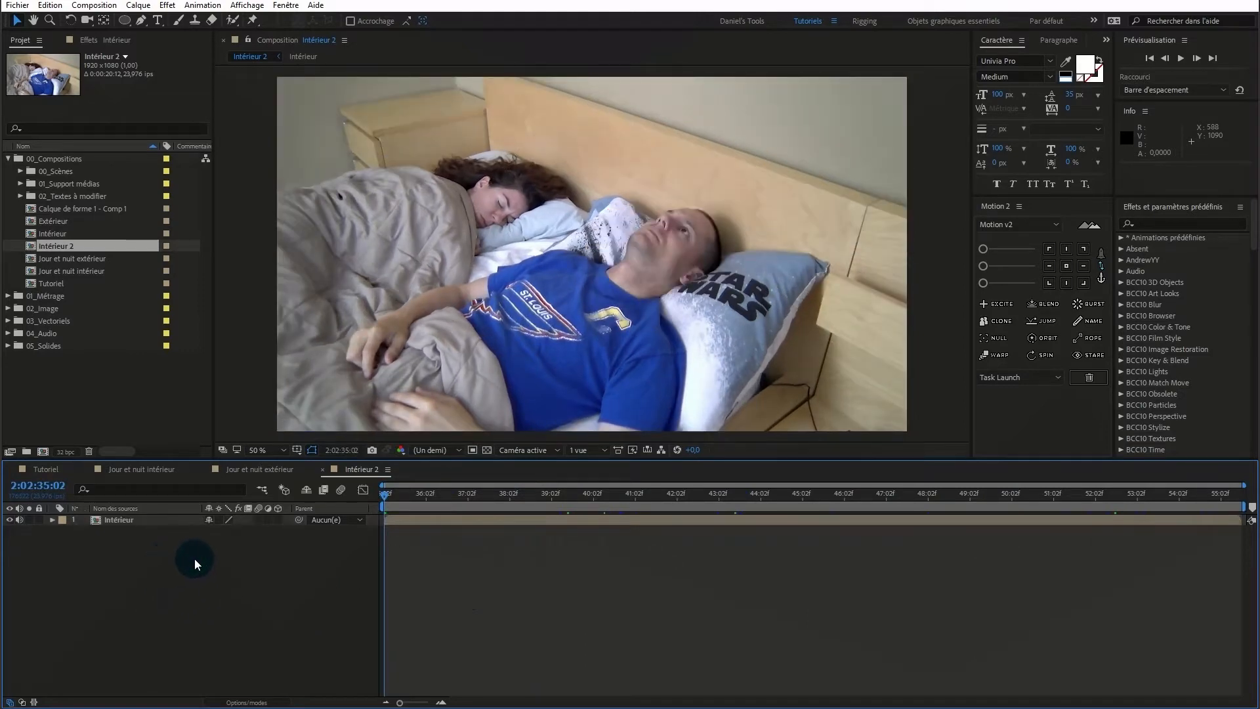
{"action": "right_click", "coordinate": [194, 557]}
{"action": "left_click", "coordinate": [227, 569]}
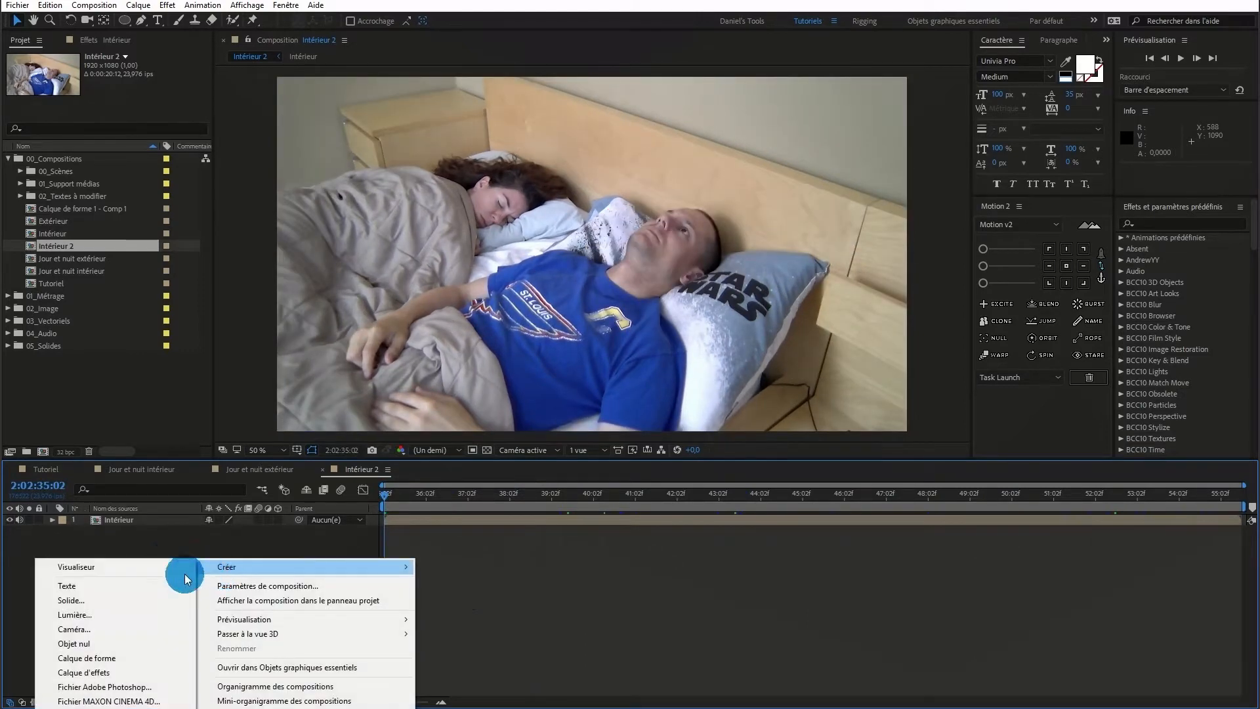
{"action": "left_click", "coordinate": [99, 672]}
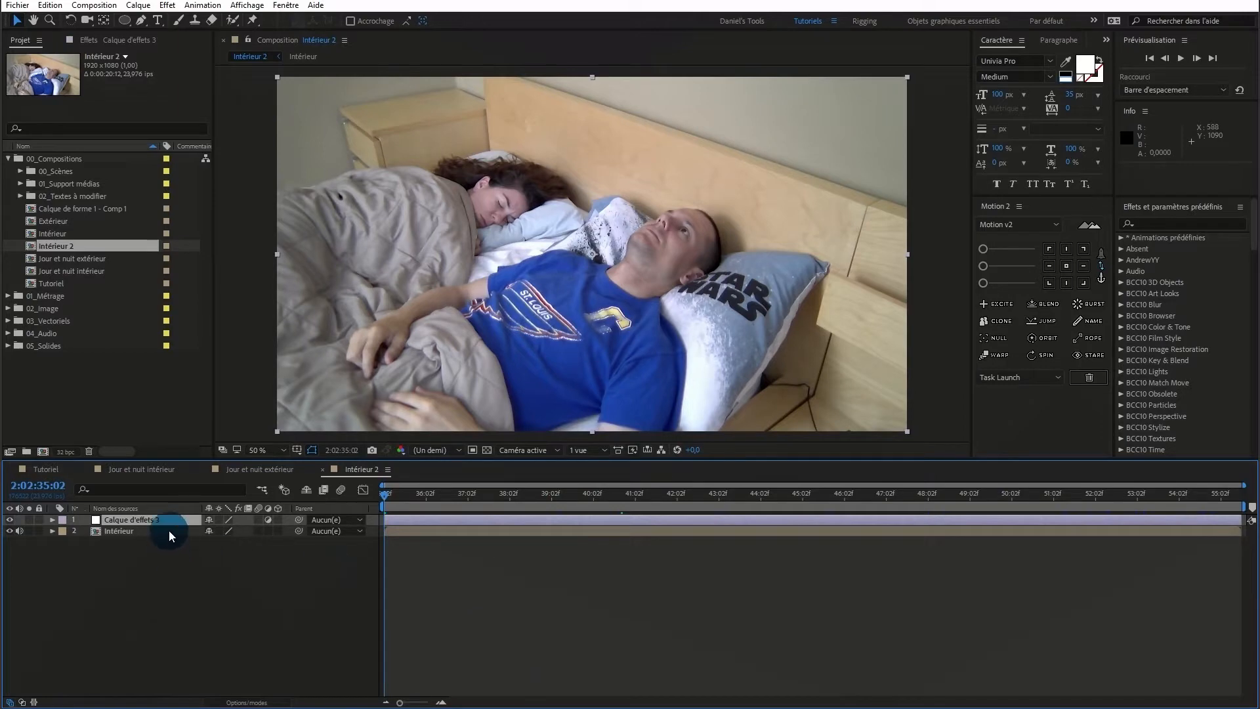
Rename the adjustment layer as CC
{"action": "left_click", "coordinate": [156, 519]}
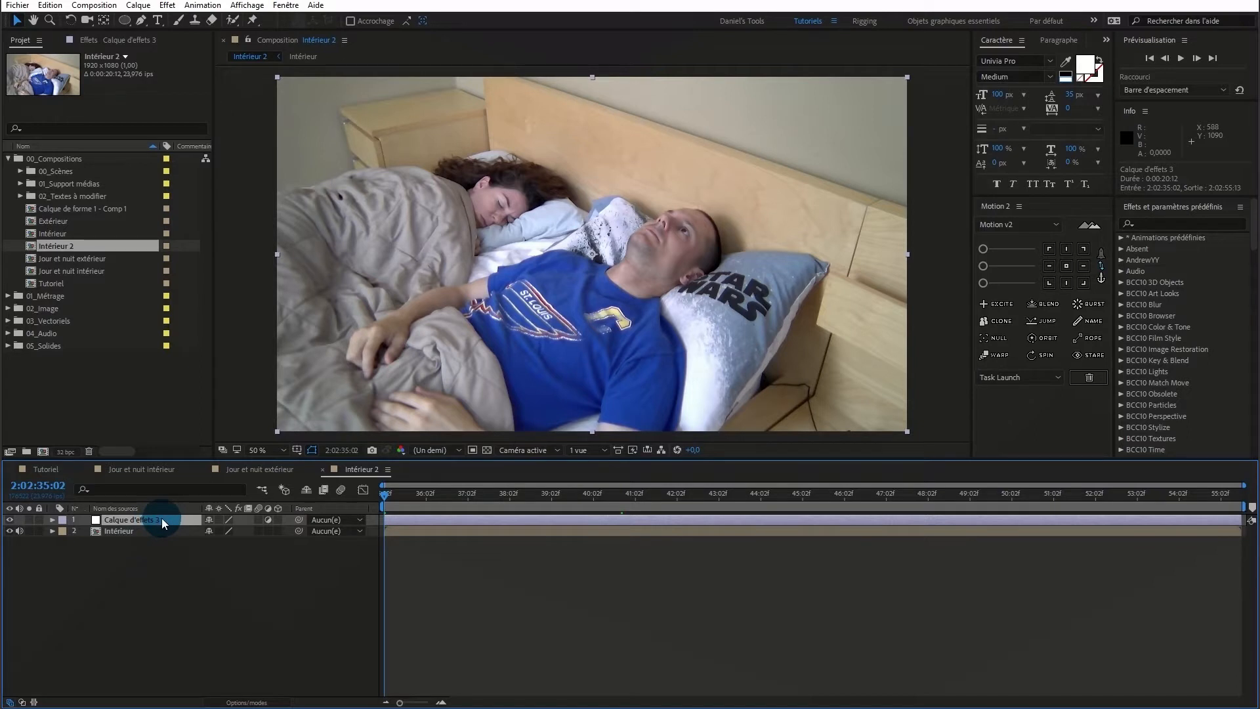
{"action": "key", "text": "Return"}
{"action": "type", "text": "CC"}
{"action": "left_click", "coordinate": [230, 551]}
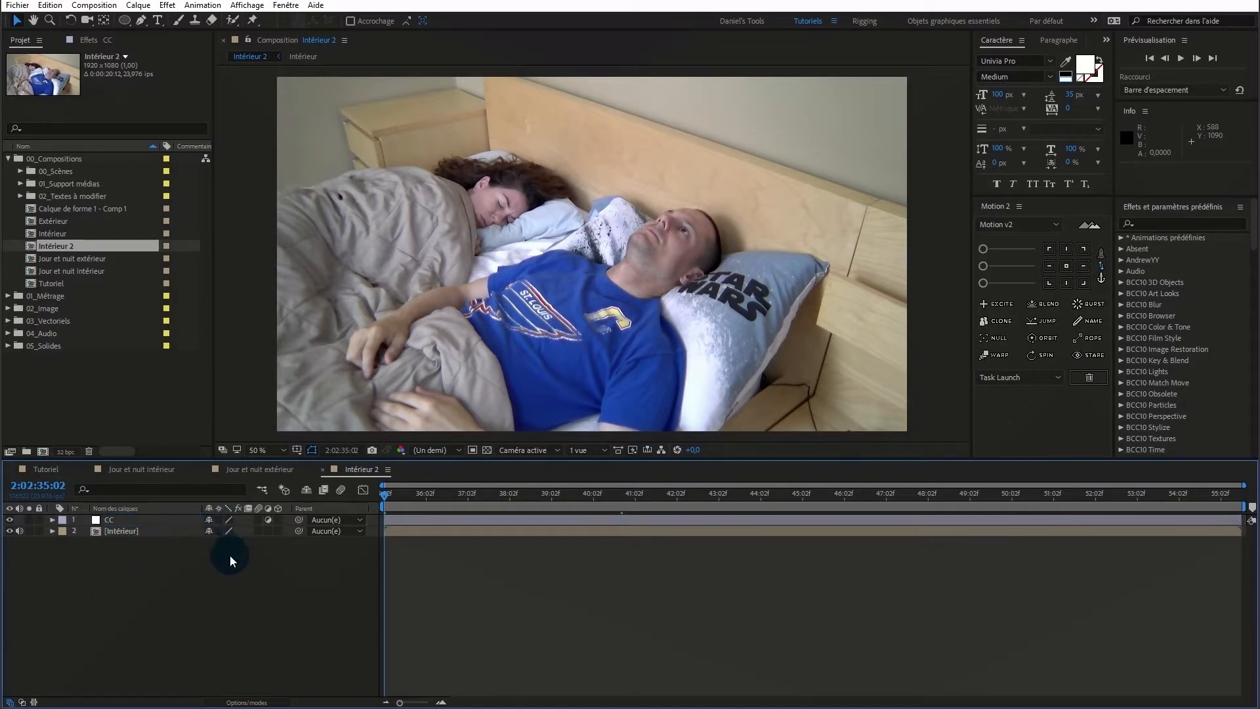
Search the effects for lumetri and apply Couleur Lumetri to the CC adjustment layer
{"action": "left_click", "coordinate": [163, 520]}
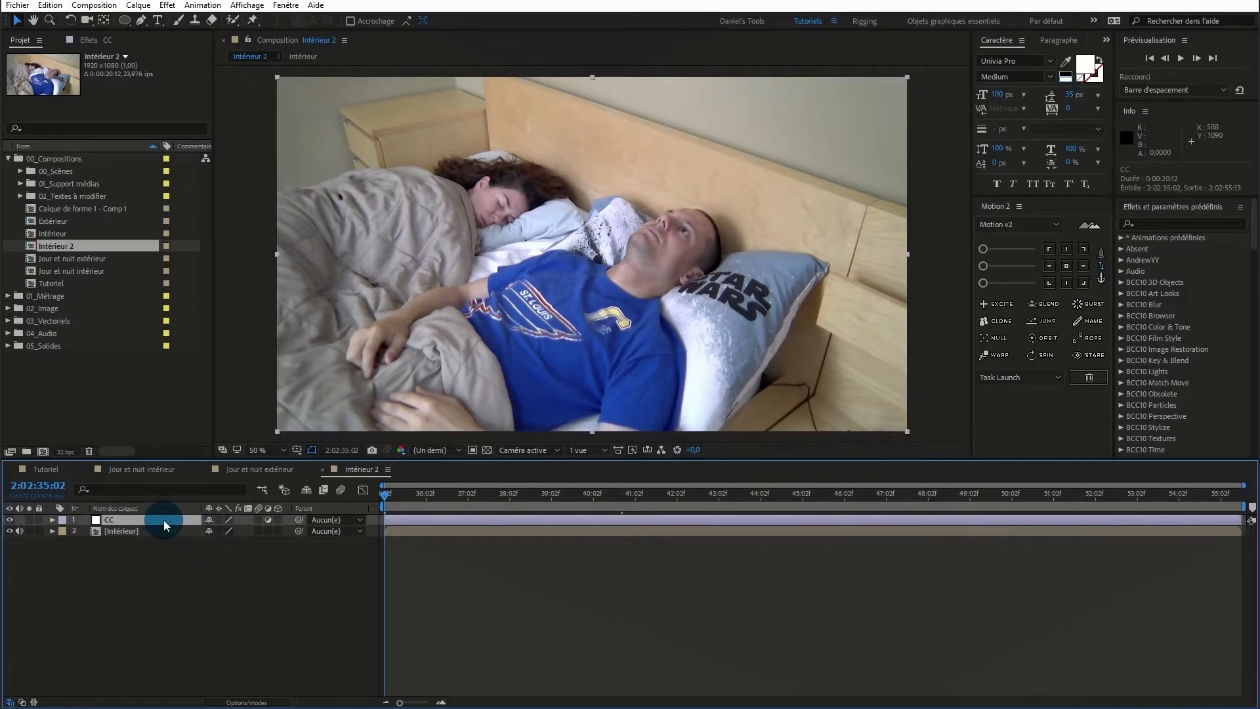
{"action": "left_click", "coordinate": [1151, 223]}
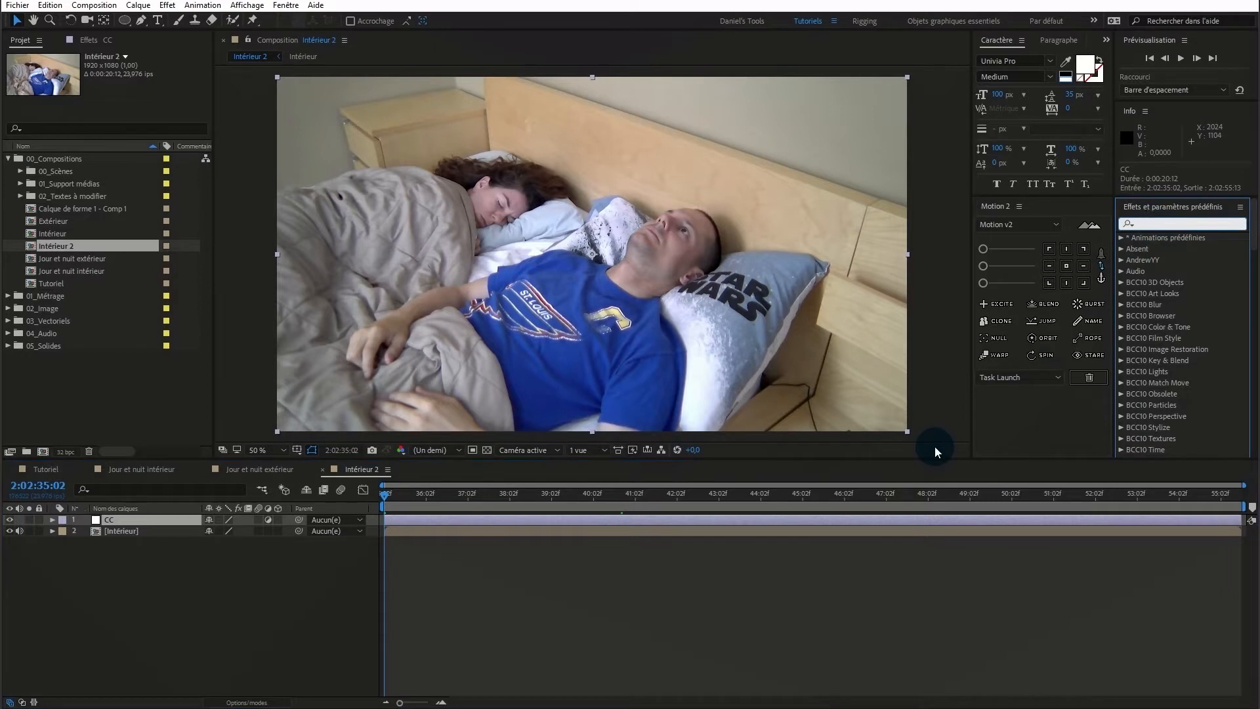
{"action": "type", "text": "lumetri"}
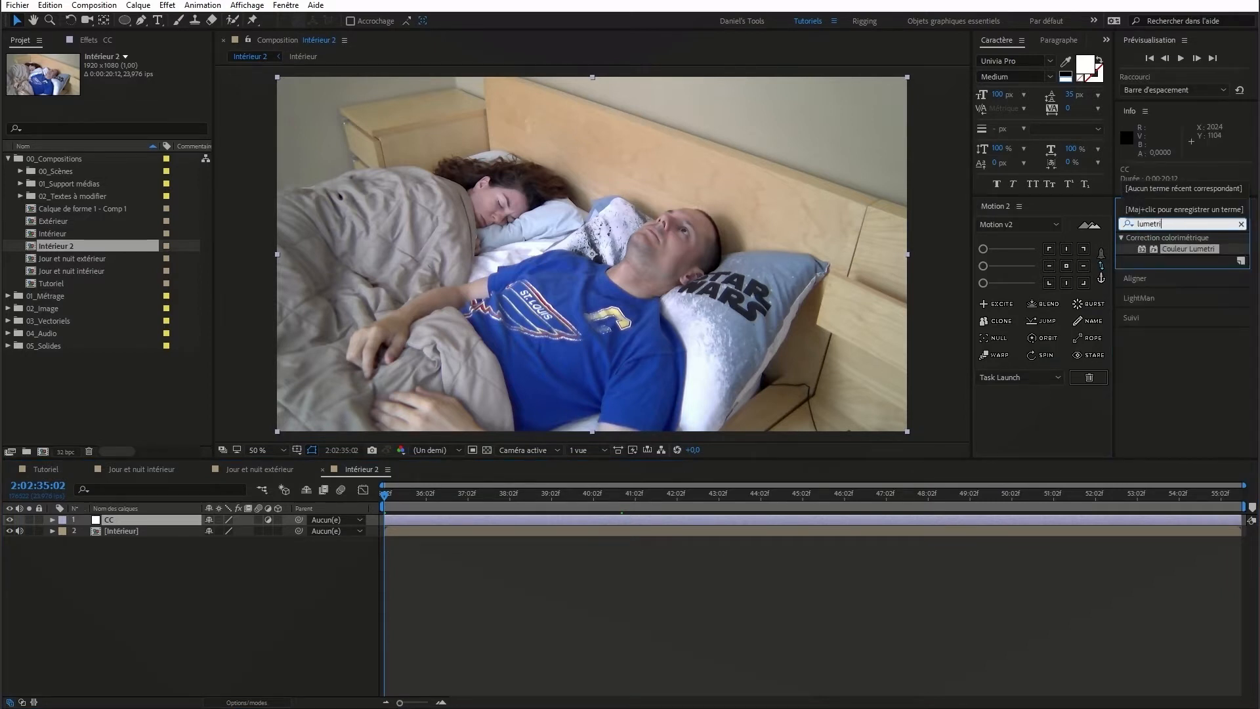
{"action": "left_click", "coordinate": [1180, 250]}
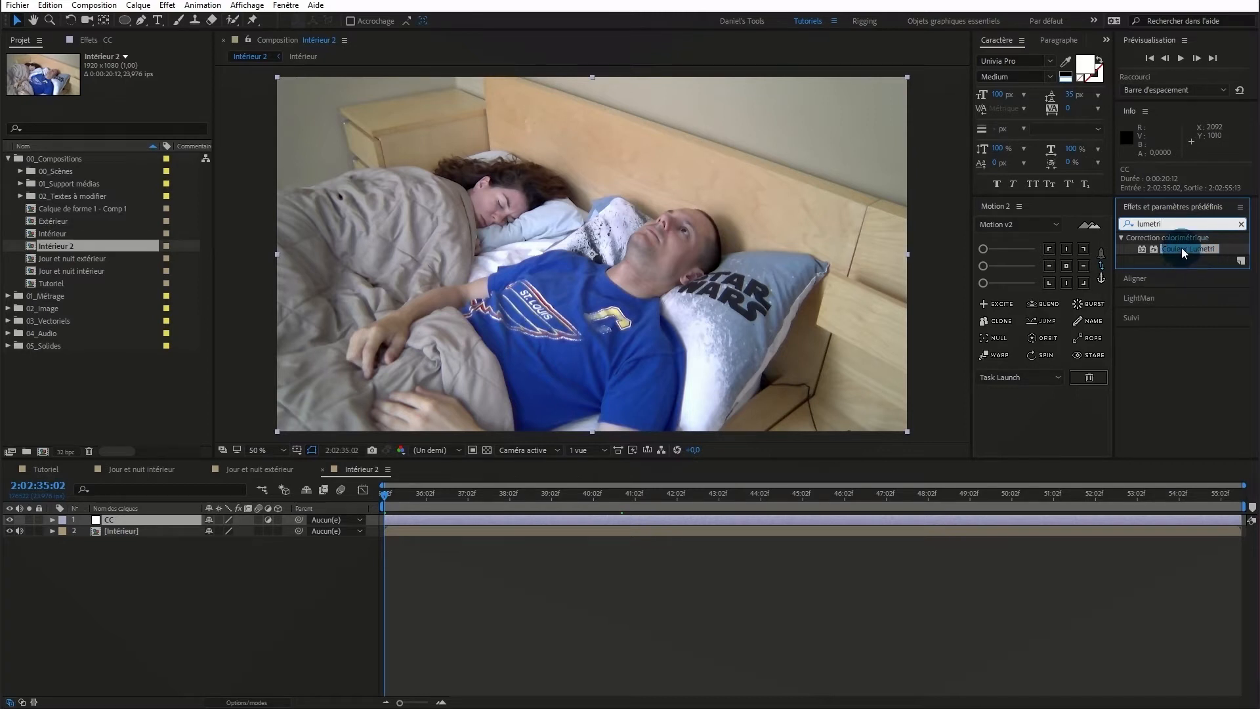
{"action": "left_click_drag", "start_coordinate": [1181, 247], "coordinate": [153, 518]}
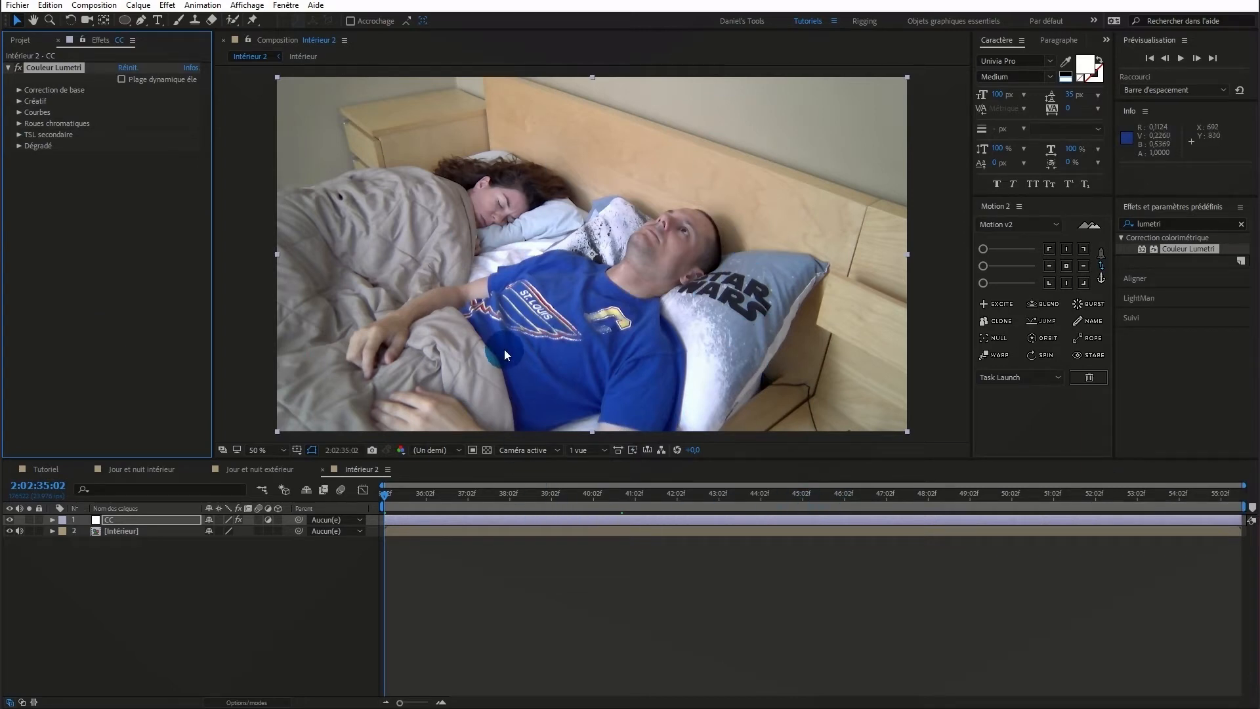
In Lumetri's basic correction, set the white balance temperature to -74 and the tint to -14
{"action": "left_click", "coordinate": [20, 92]}
{"action": "left_click", "coordinate": [39, 138]}
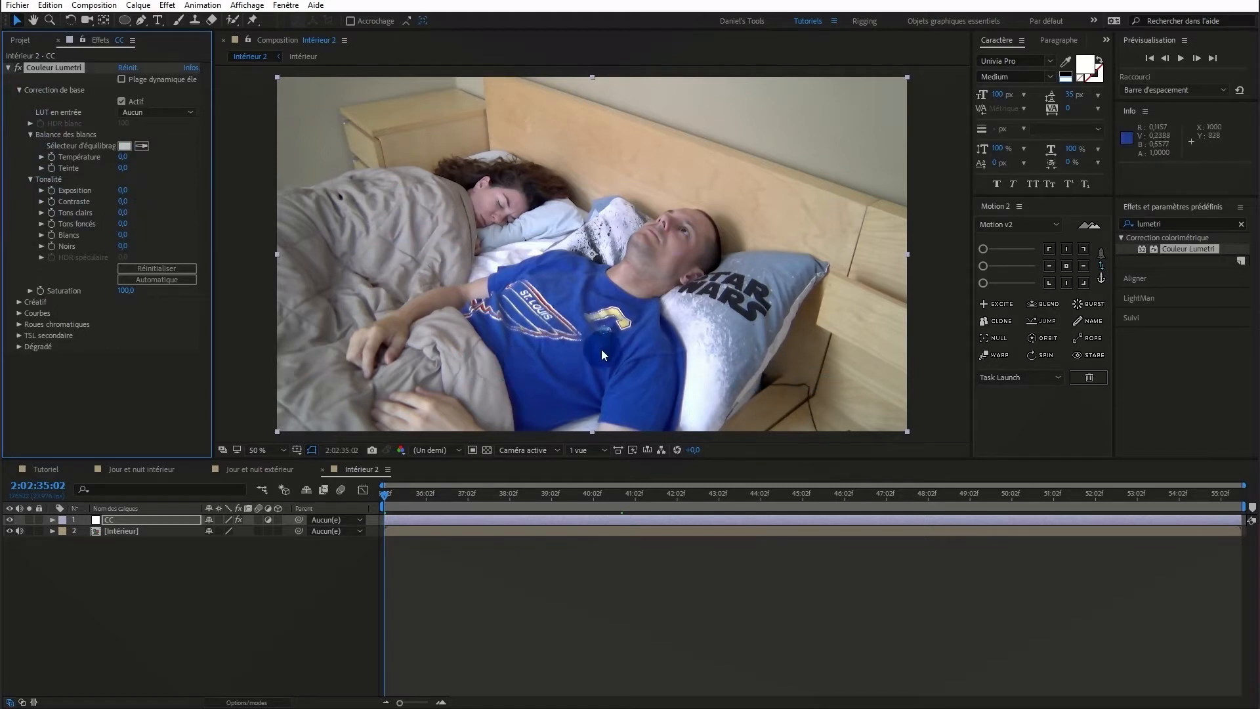
{"action": "left_click", "coordinate": [130, 195]}
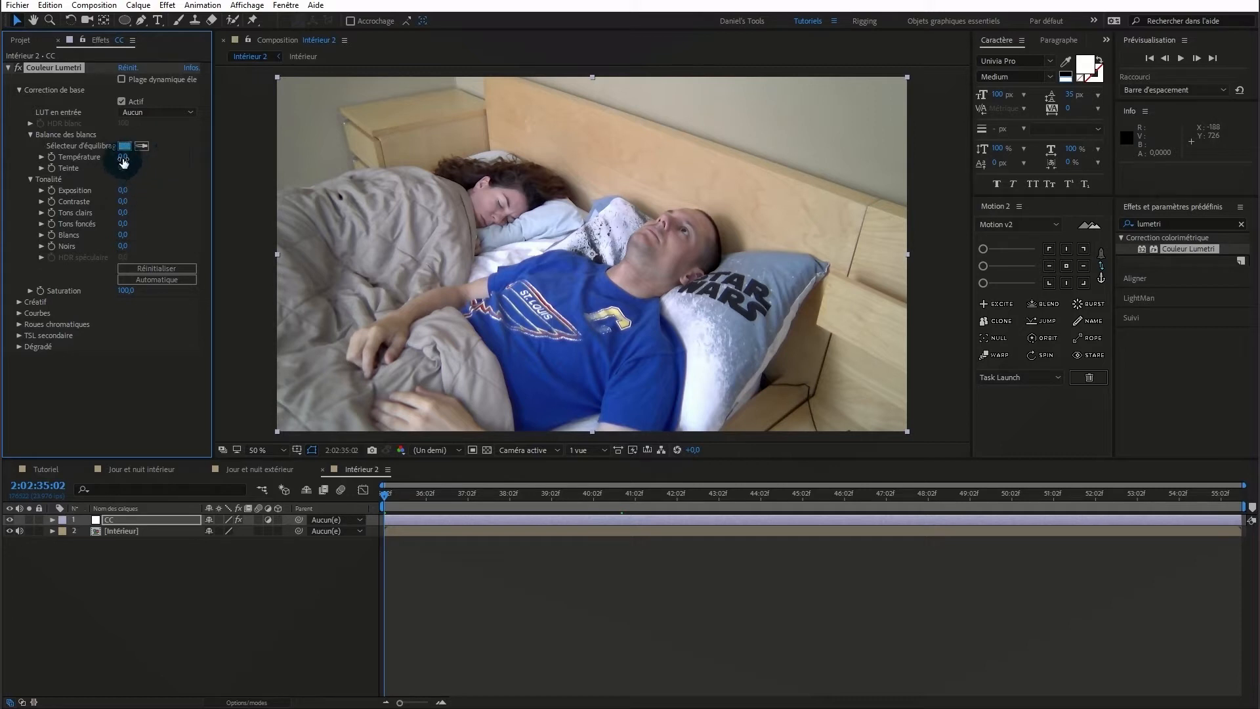
{"action": "left_click_drag", "start_coordinate": [122, 156], "coordinate": [81, 163]}
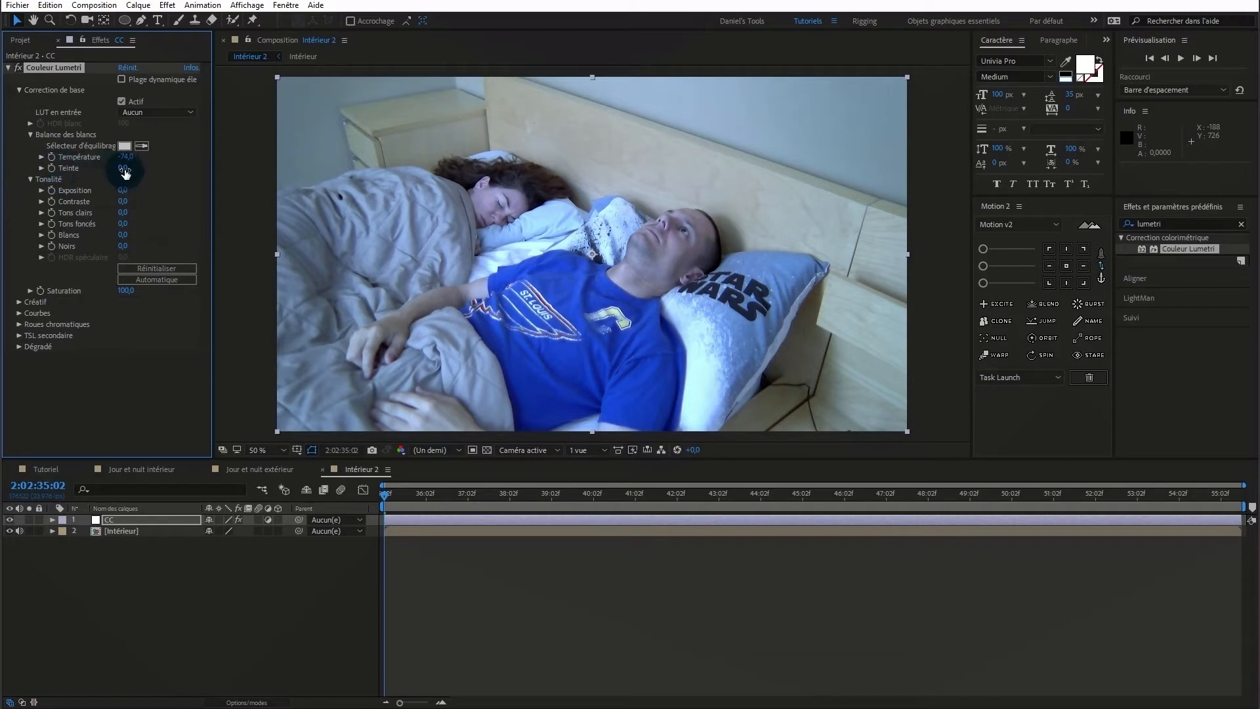
{"action": "mouse_move", "coordinate": [125, 172]}
{"action": "left_mouse_down"}
{"action": "mouse_move", "coordinate": [308, 180]}
{"action": "mouse_move", "coordinate": [221, 192]}
{"action": "mouse_move", "coordinate": [57, 180]}
{"action": "mouse_move", "coordinate": [124, 179]}
{"action": "left_mouse_up"}
{"action": "left_click_drag", "start_coordinate": [124, 178], "coordinate": [122, 179]}
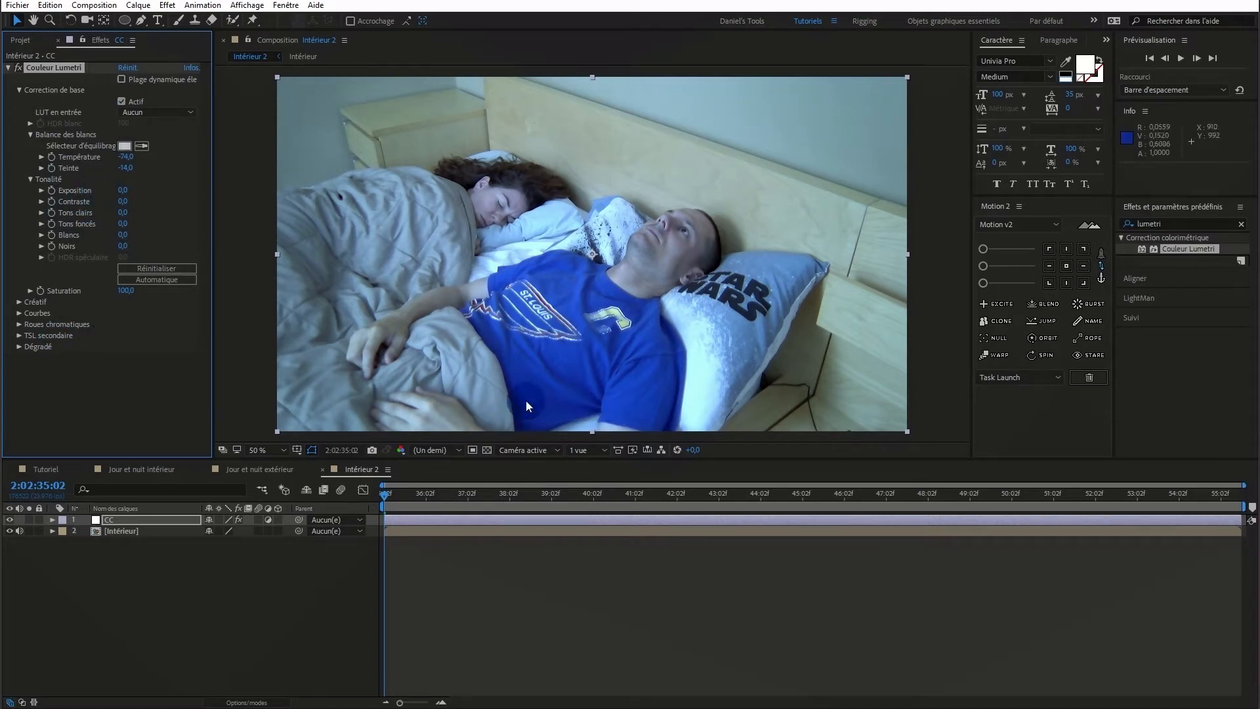
In Lumetri's tone settings, set the exposure to -4.1, contrast to 115, whites to 63 and highlights to 66
{"action": "left_click_drag", "start_coordinate": [127, 194], "coordinate": [103, 197]}
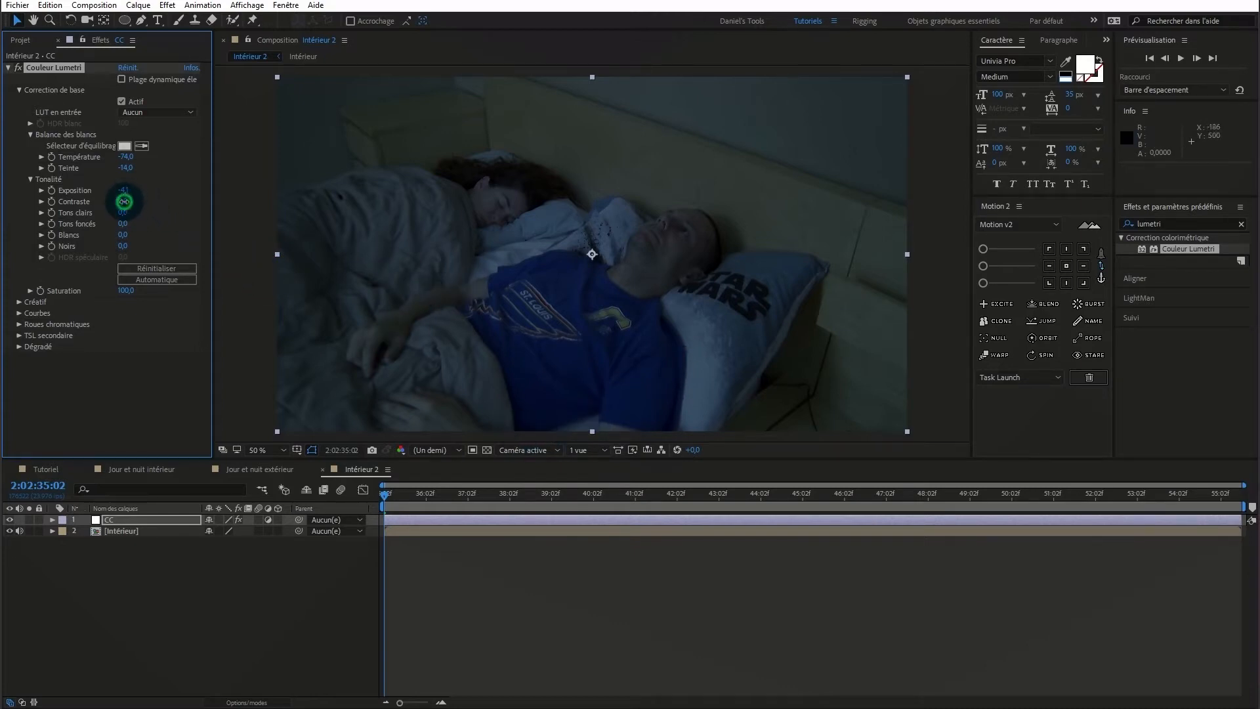
{"action": "left_click_drag", "start_coordinate": [125, 200], "coordinate": [206, 207]}
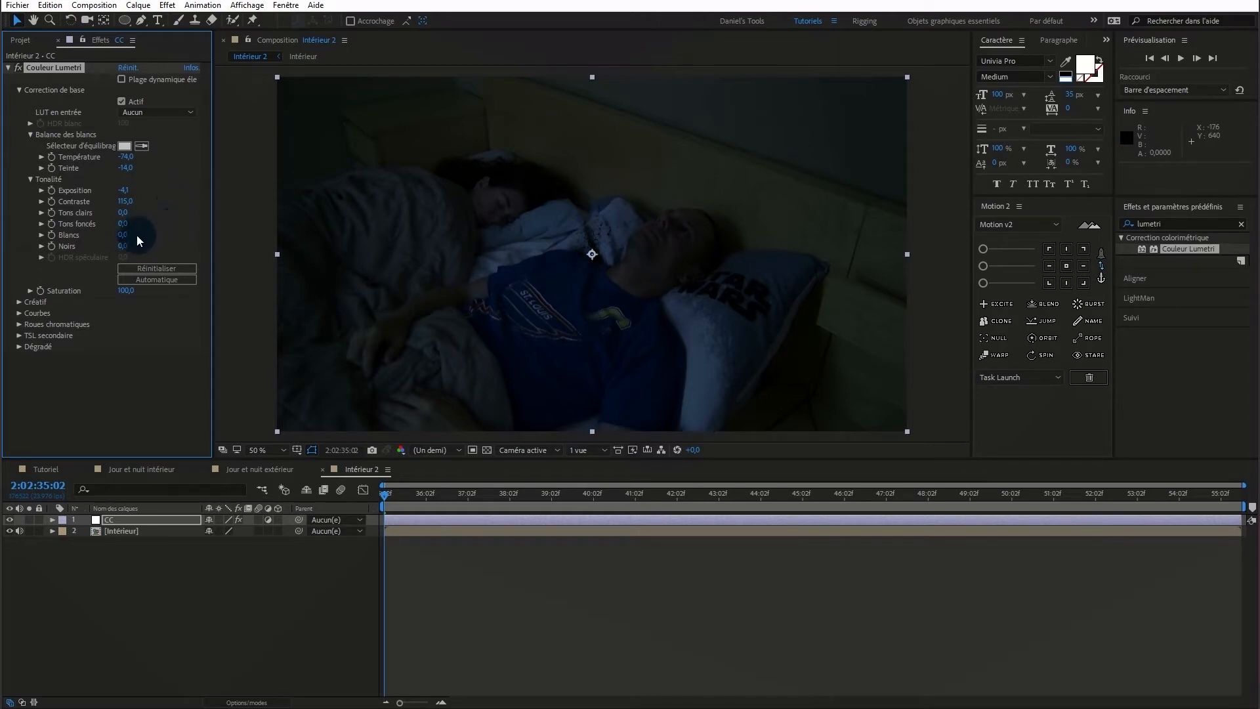
{"action": "left_click_drag", "start_coordinate": [121, 235], "coordinate": [163, 236]}
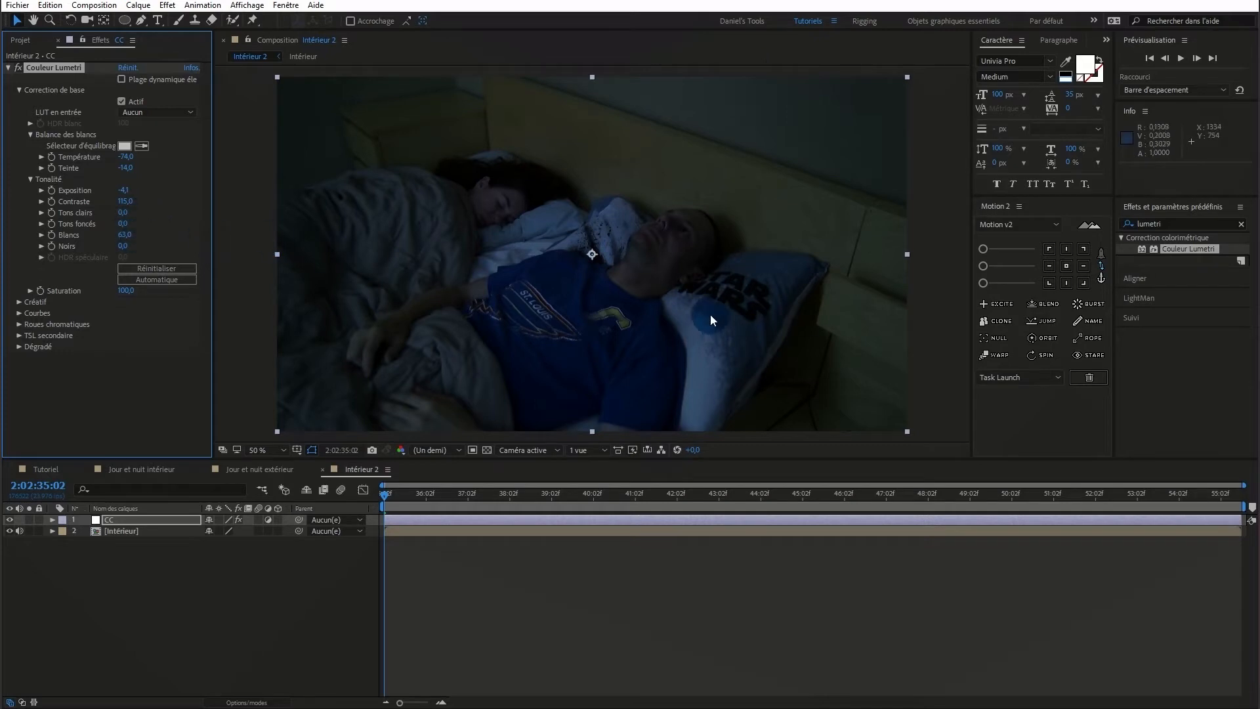
{"action": "left_click_drag", "start_coordinate": [121, 214], "coordinate": [165, 213]}
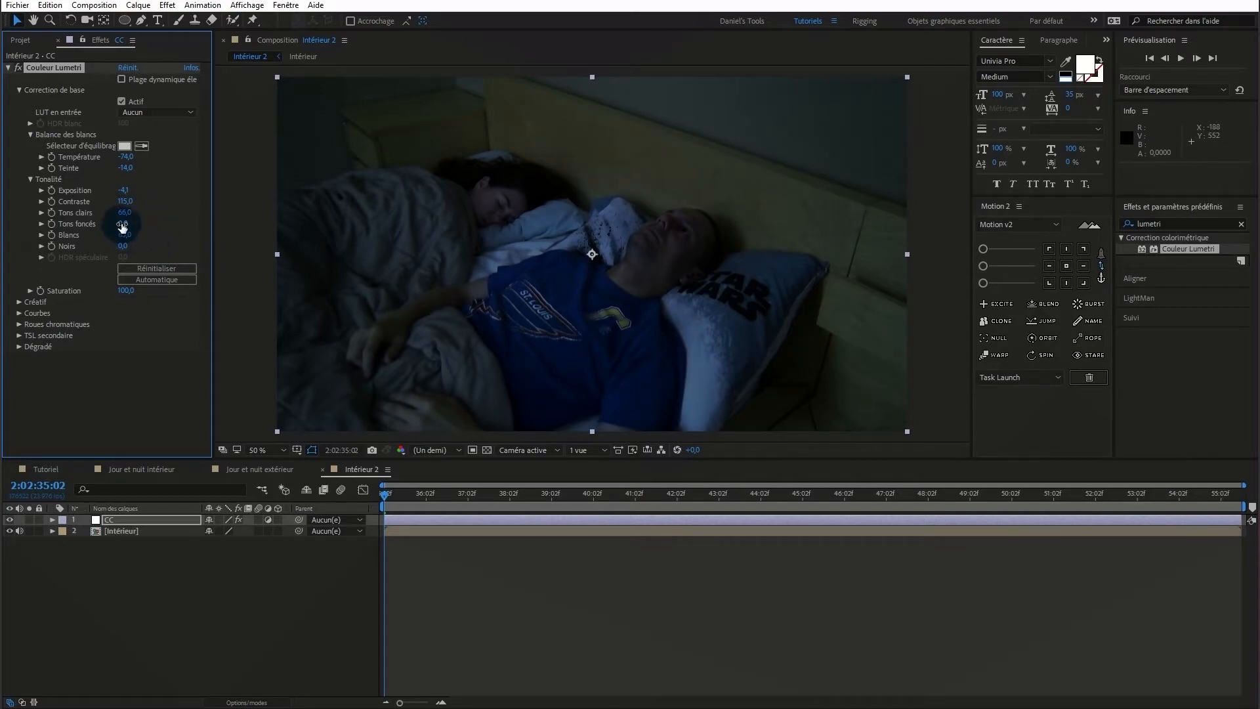
Darken the shadows (Tons foncés) in Lumetri's tone settings to -64
{"action": "left_click_drag", "start_coordinate": [122, 223], "coordinate": [92, 226]}
{"action": "left_click", "coordinate": [700, 108]}
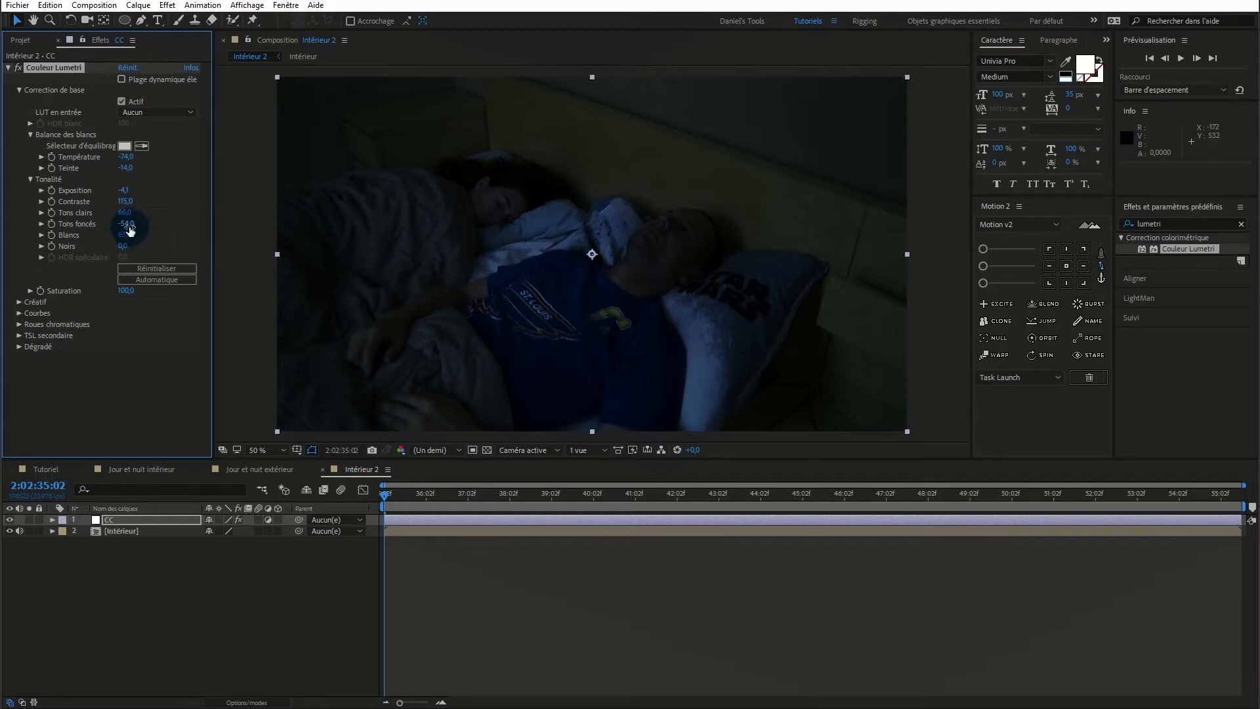
{"action": "left_click_drag", "start_coordinate": [130, 222], "coordinate": [112, 227]}
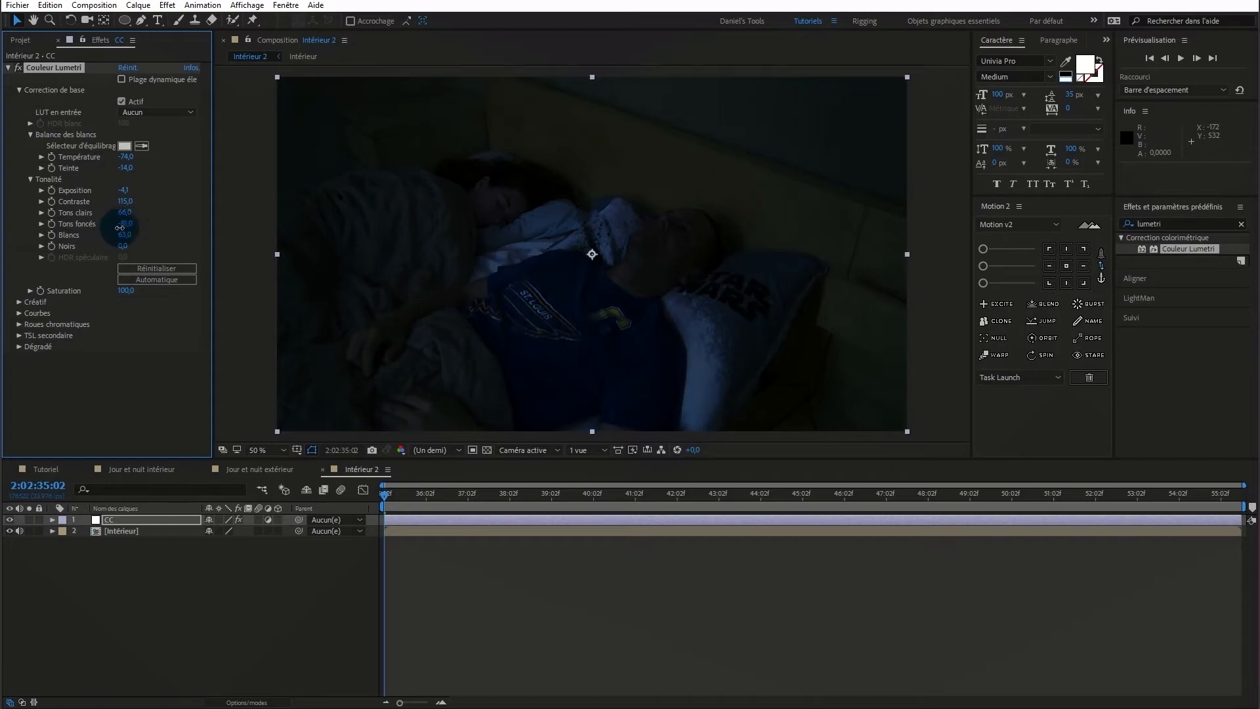
{"action": "left_click_drag", "start_coordinate": [124, 227], "coordinate": [129, 225]}
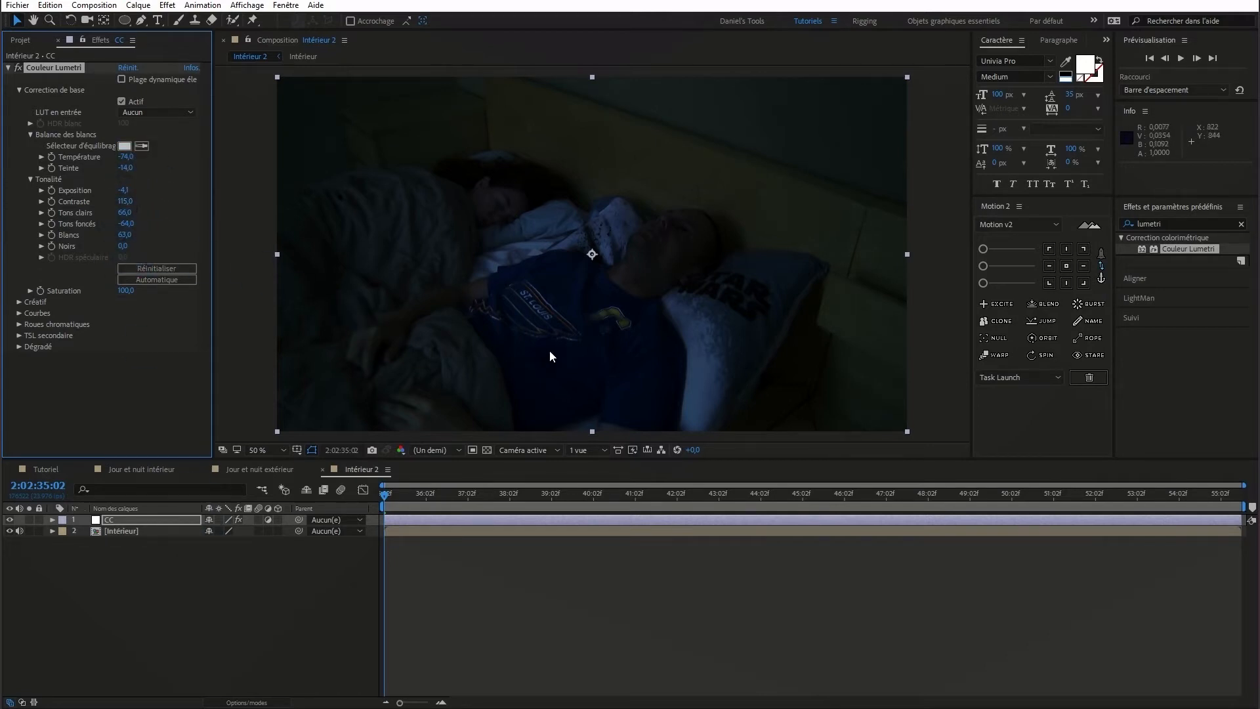
Try lowering the blacks (Noirs) to -16 and inspect the dark shirt area up close
{"action": "scroll", "coordinate": [576, 359], "scroll_direction": "up", "scroll_amount": 2}
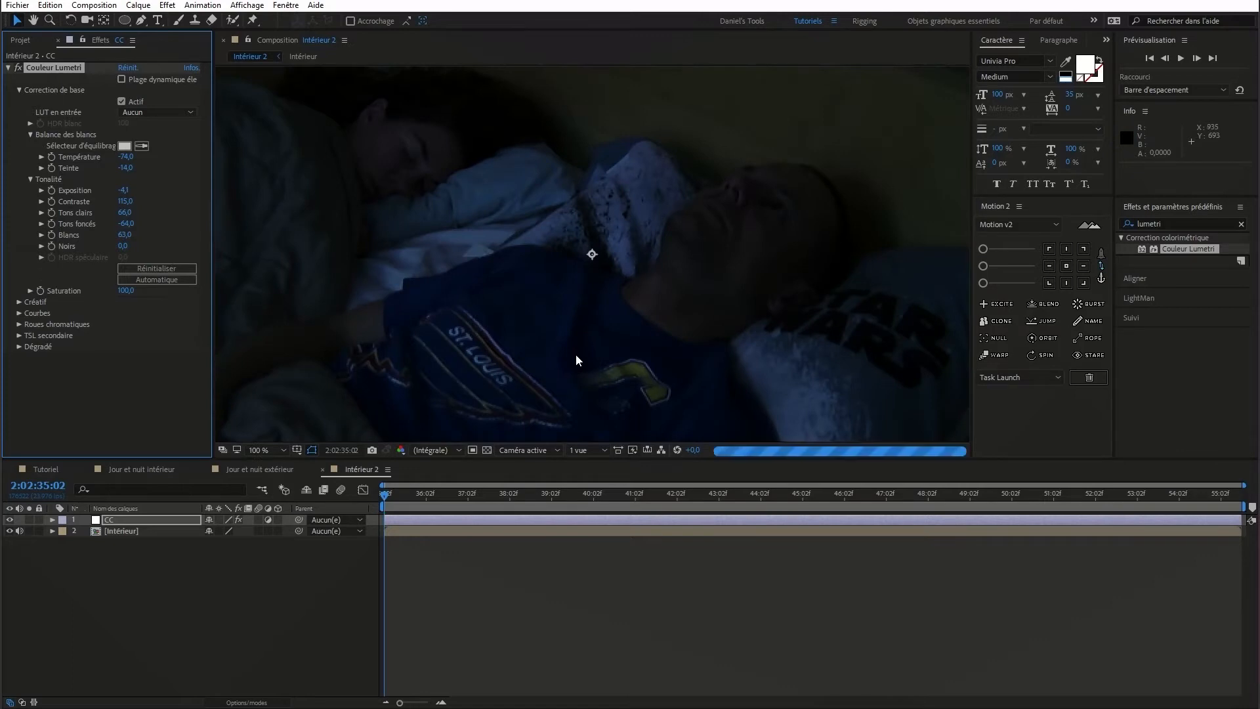
{"action": "scroll", "coordinate": [577, 360], "scroll_direction": "up", "scroll_amount": 2}
{"action": "left_click_drag", "start_coordinate": [596, 385], "coordinate": [659, 29]}
{"action": "left_click_drag", "start_coordinate": [496, 422], "coordinate": [557, 180]}
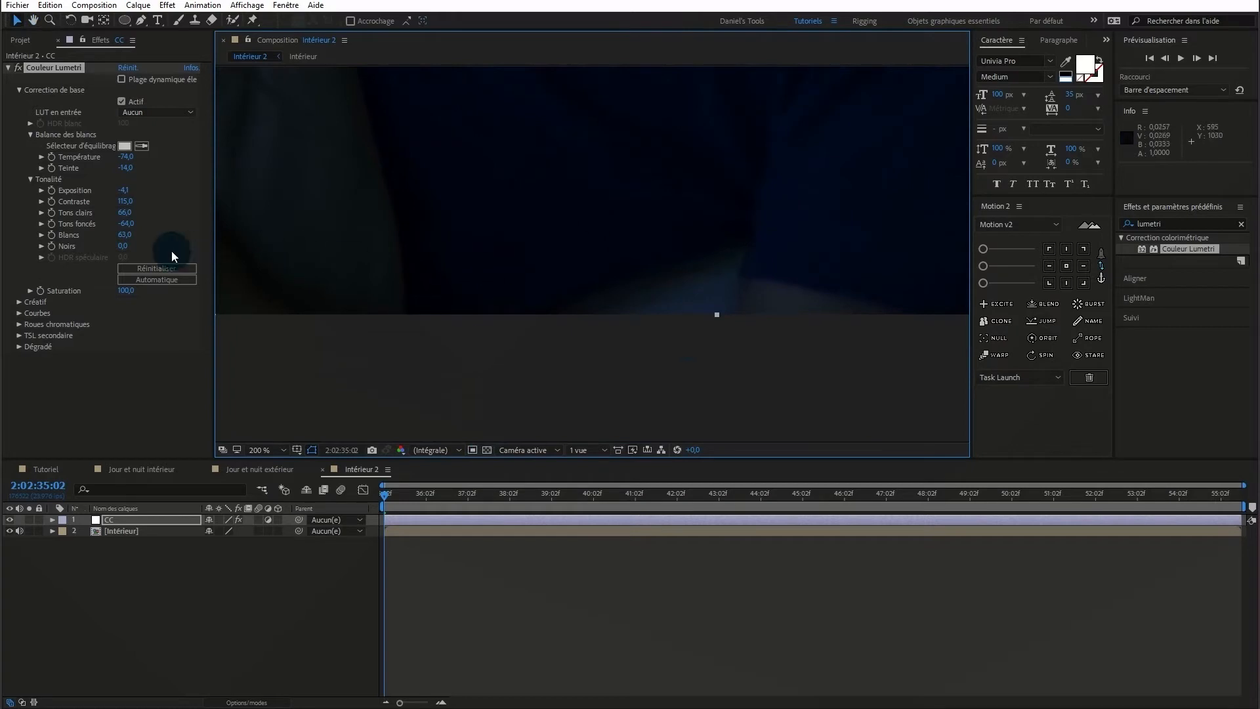
{"action": "left_click_drag", "start_coordinate": [122, 248], "coordinate": [110, 246]}
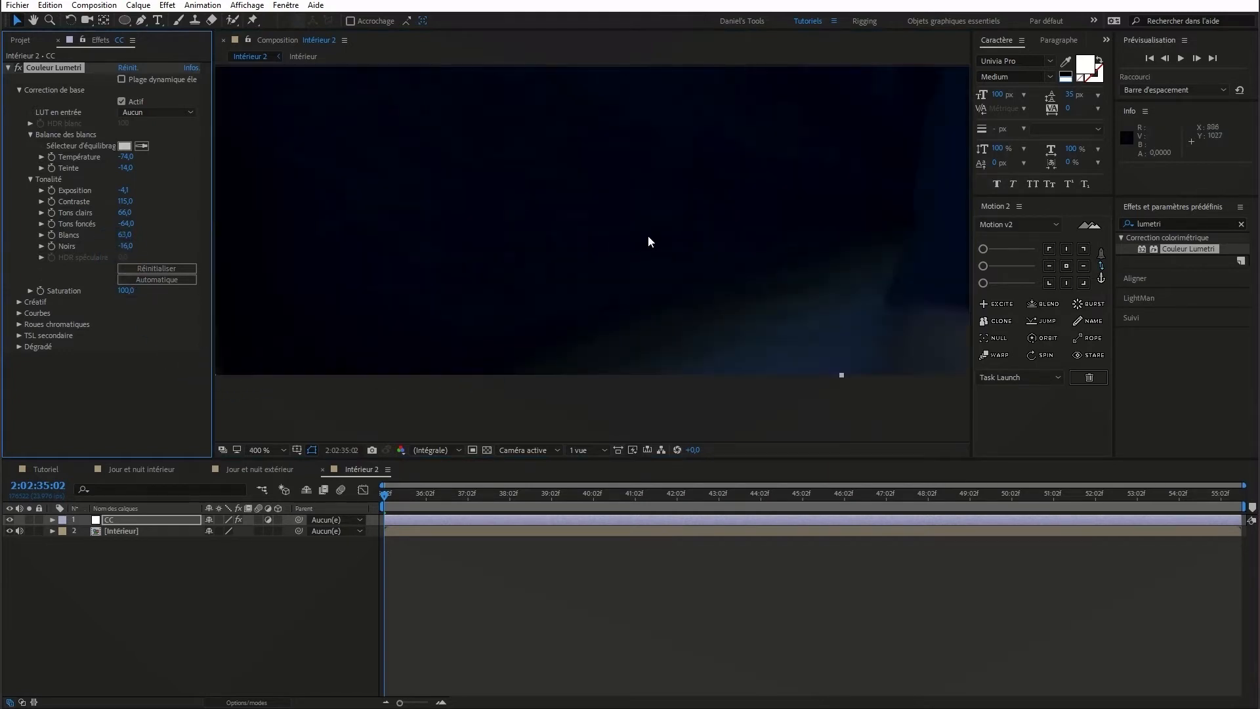
{"action": "key", "text": "period"}
{"action": "left_click_drag", "start_coordinate": [574, 254], "coordinate": [654, 464]}
{"action": "key", "text": "comma"}
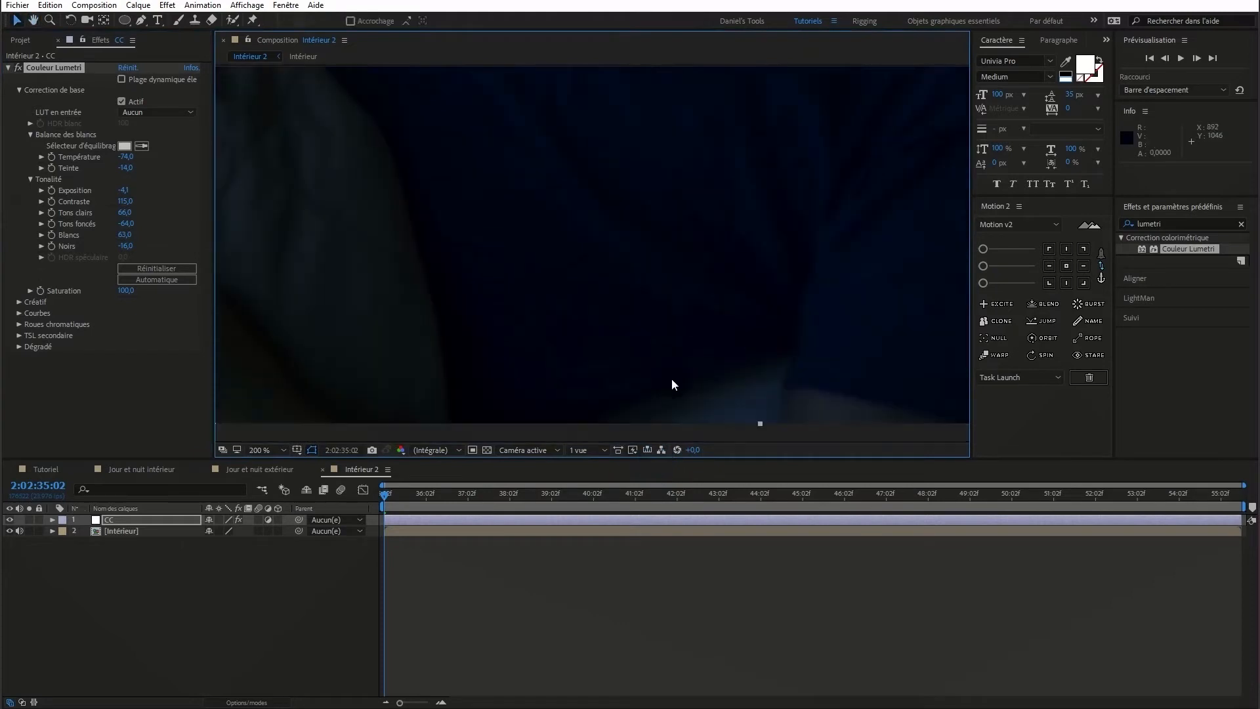
{"action": "key", "text": "comma"}
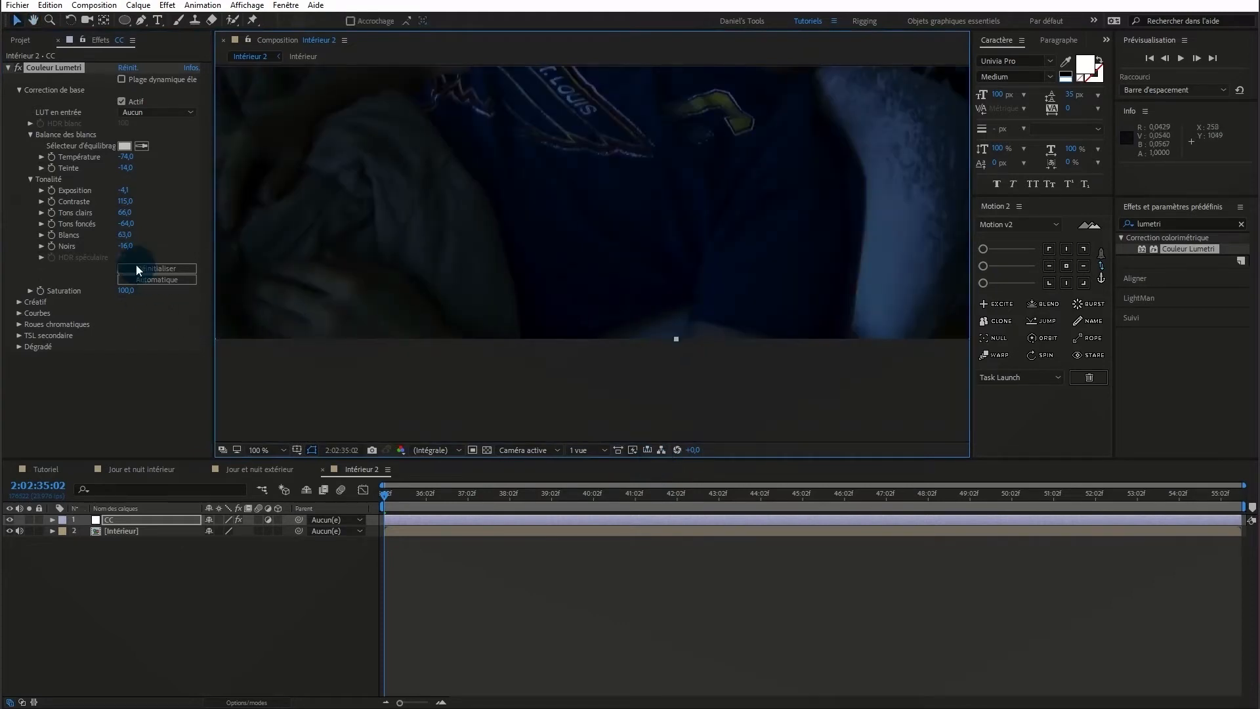
Try the blacks at -45, inspect the dark shirt area, and restore the blacks to 0
{"action": "left_click_drag", "start_coordinate": [125, 245], "coordinate": [106, 247]}
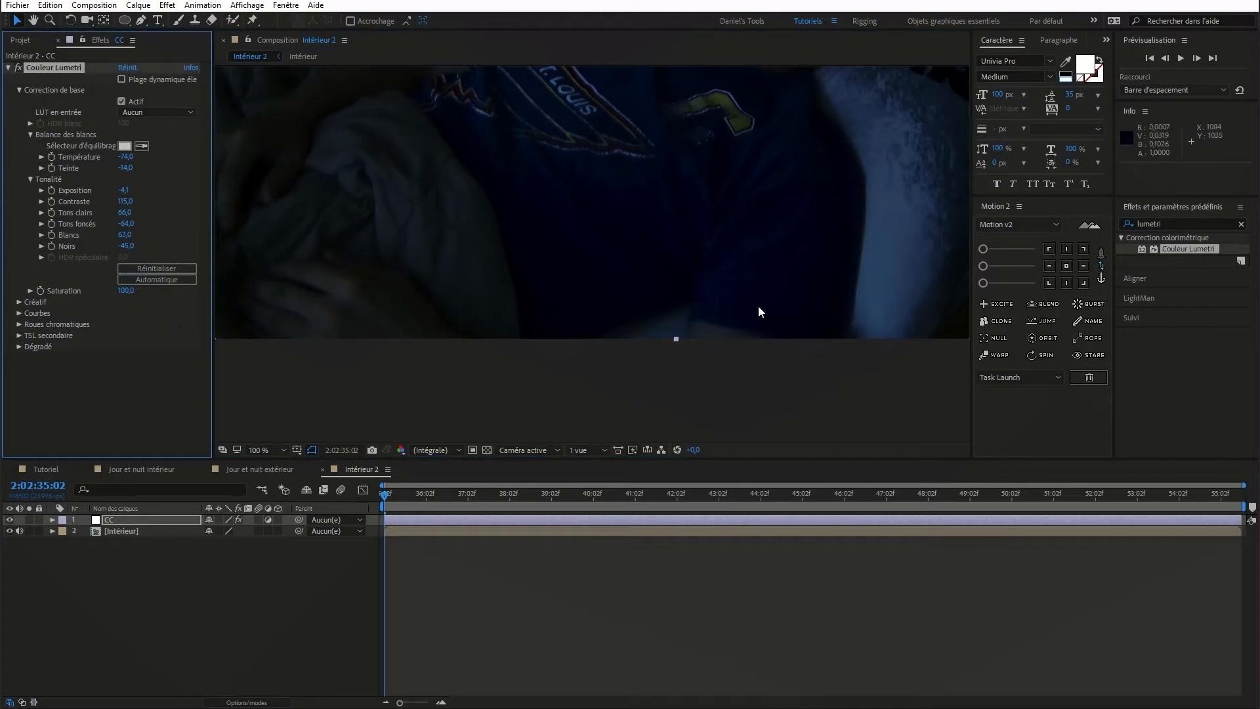
{"action": "key", "text": "period"}
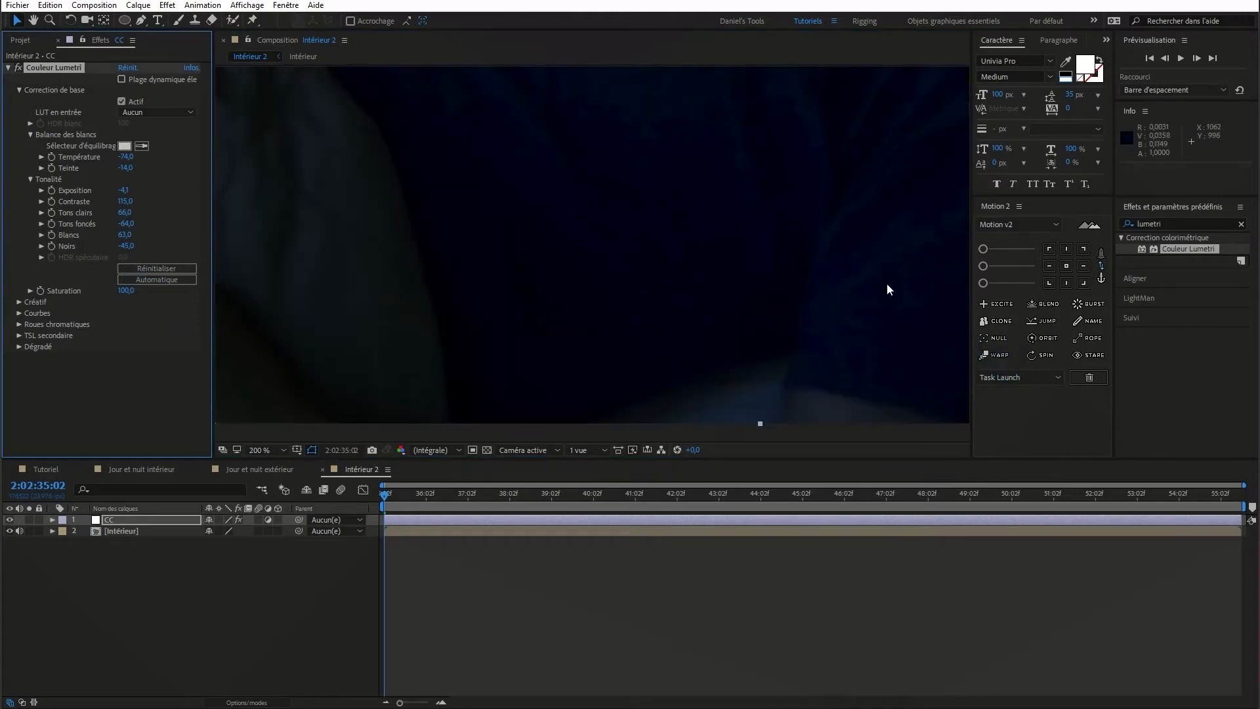
{"action": "left_click_drag", "start_coordinate": [669, 311], "coordinate": [416, 285]}
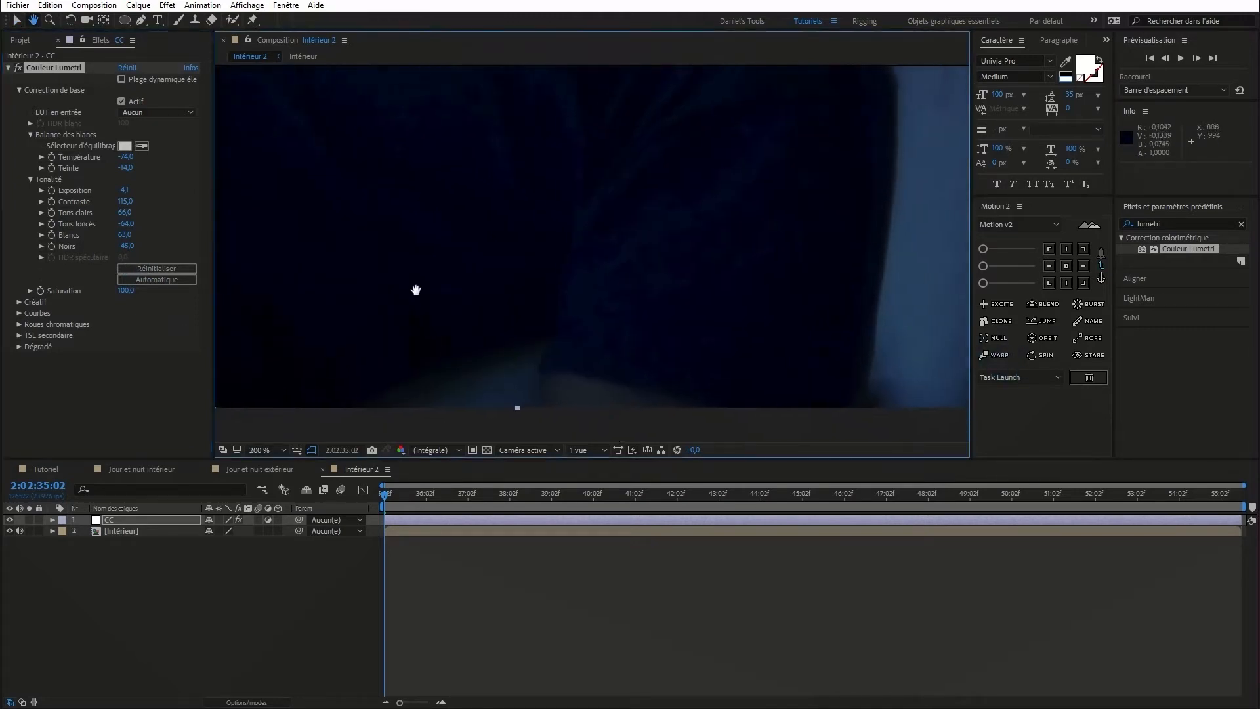
{"action": "left_click", "coordinate": [126, 247]}
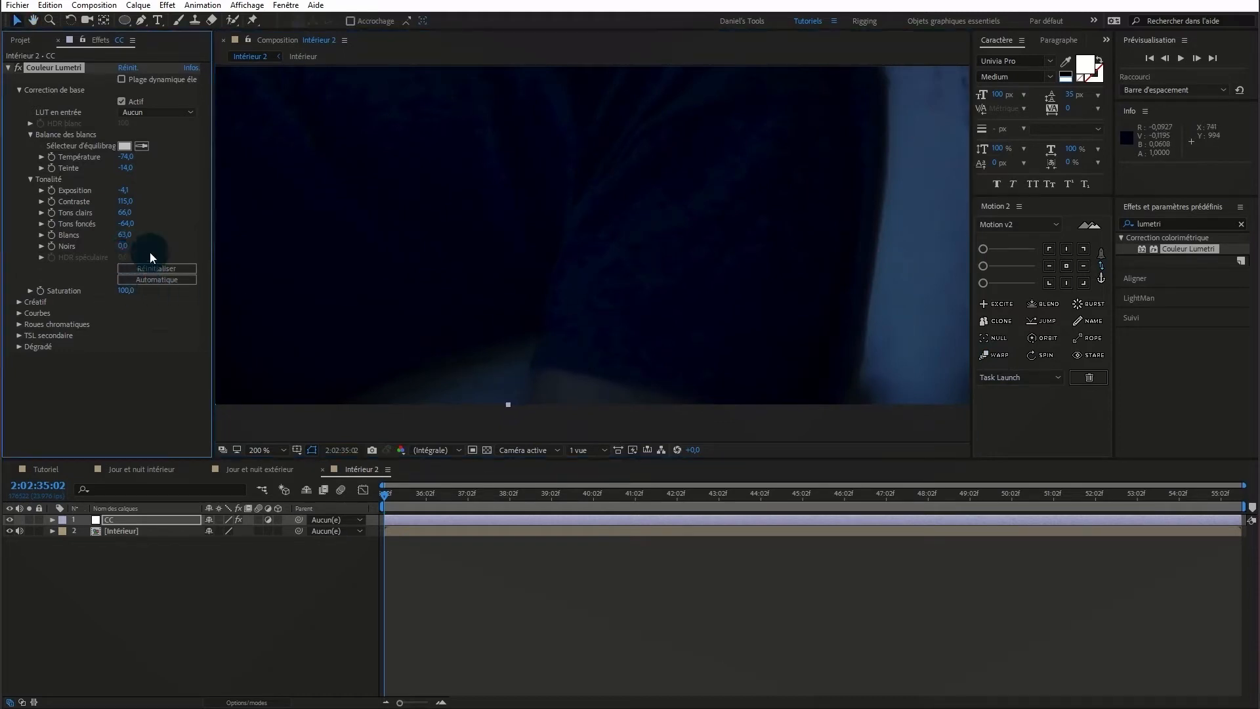
{"action": "scroll", "coordinate": [537, 261], "scroll_direction": "down", "scroll_amount": 4}
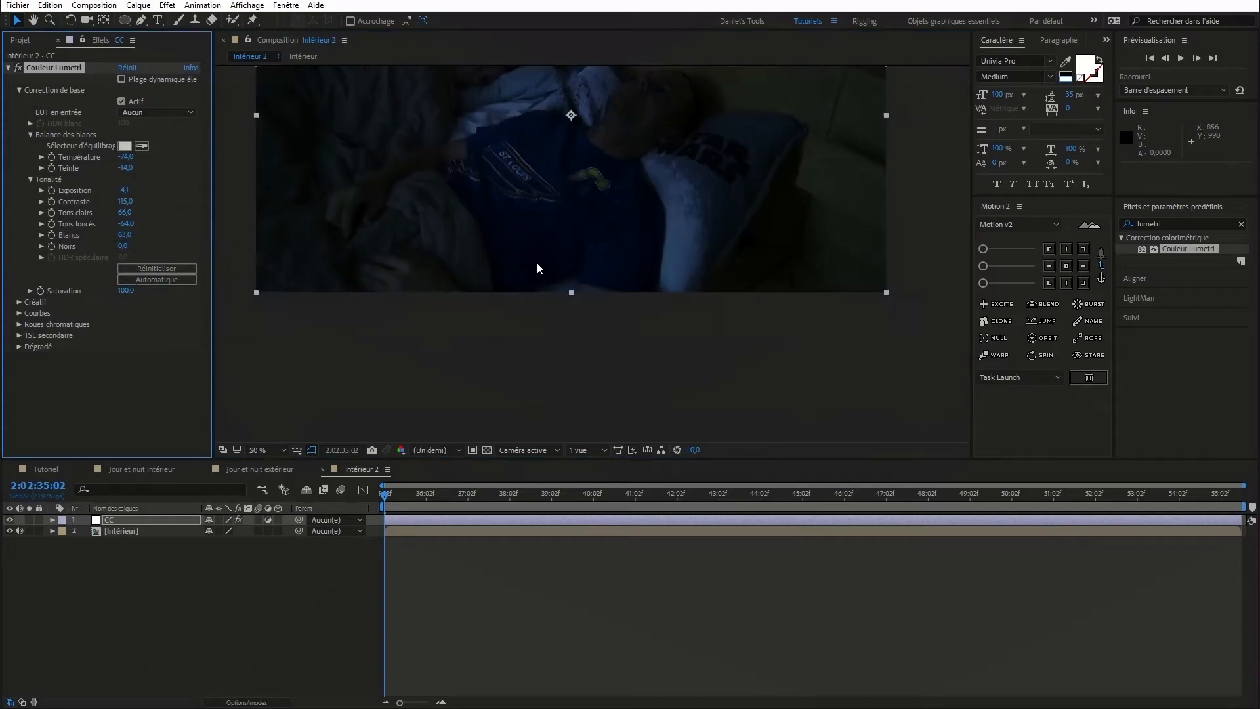
{"action": "left_click_drag", "start_coordinate": [544, 234], "coordinate": [544, 358]}
{"action": "key", "text": "v"}
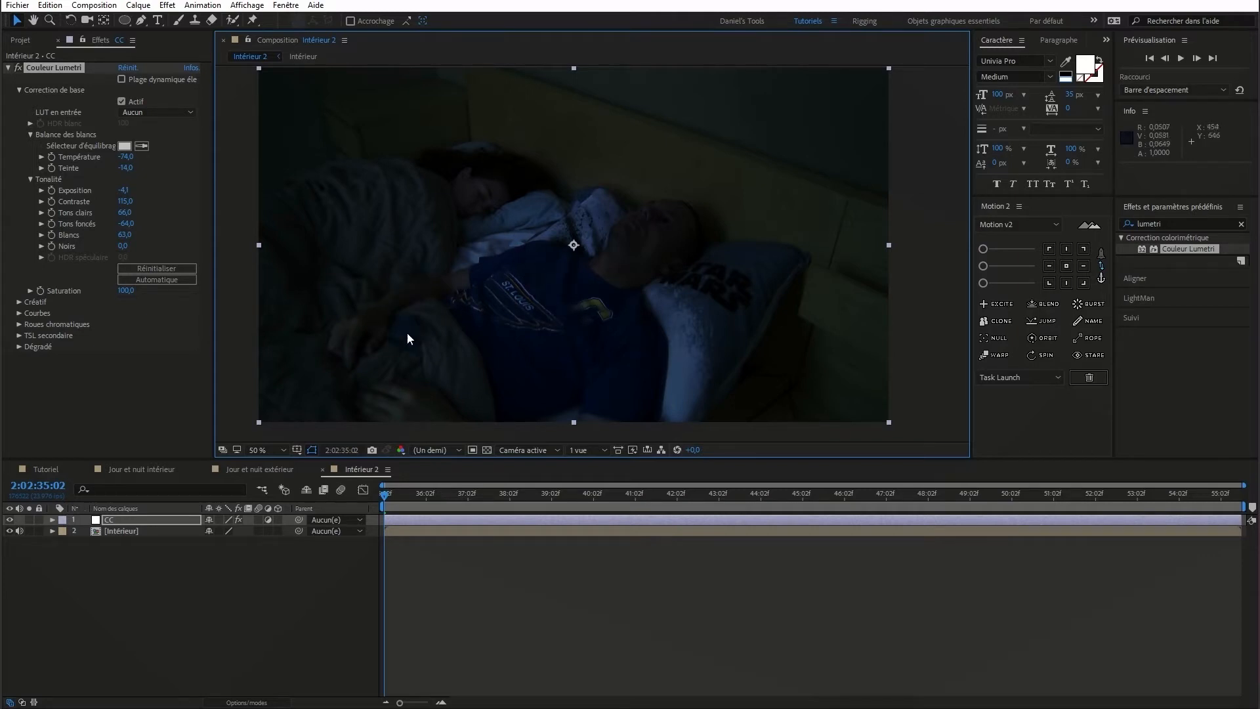
Set the saturation in Lumetri's basic correction to 40
{"action": "left_click", "coordinate": [127, 290]}
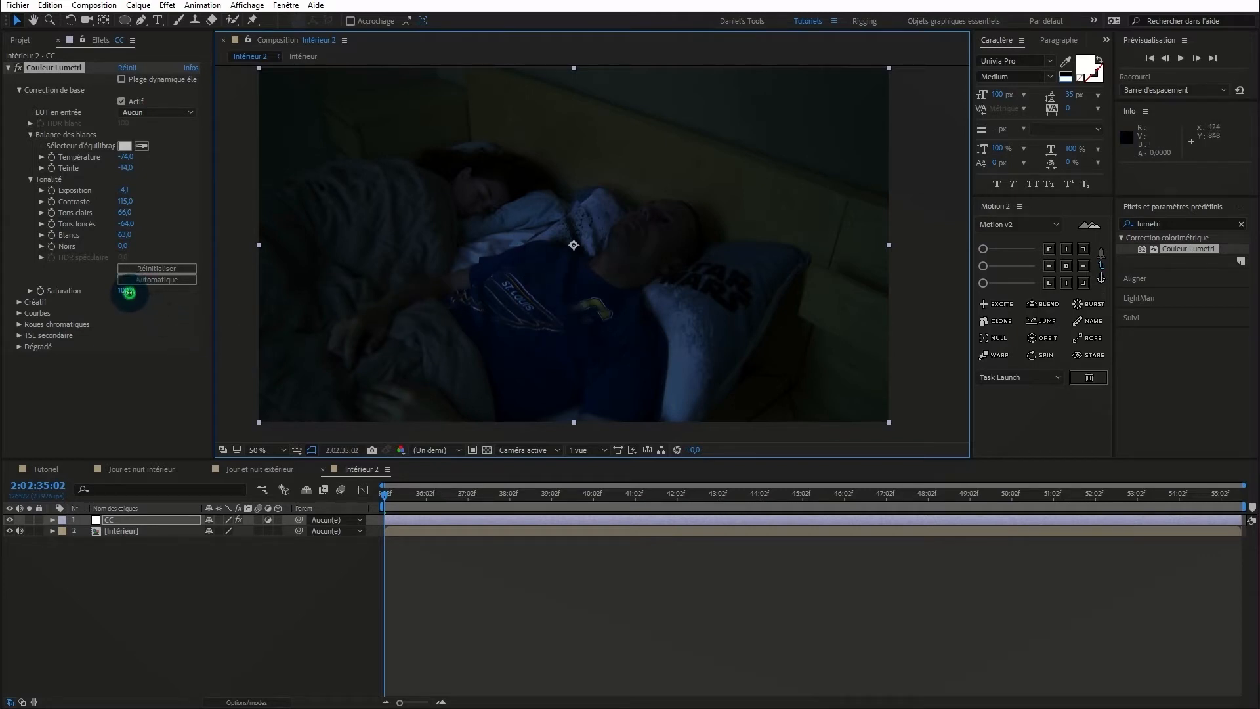
{"action": "type", "text": "40"}
{"action": "left_click", "coordinate": [139, 342]}
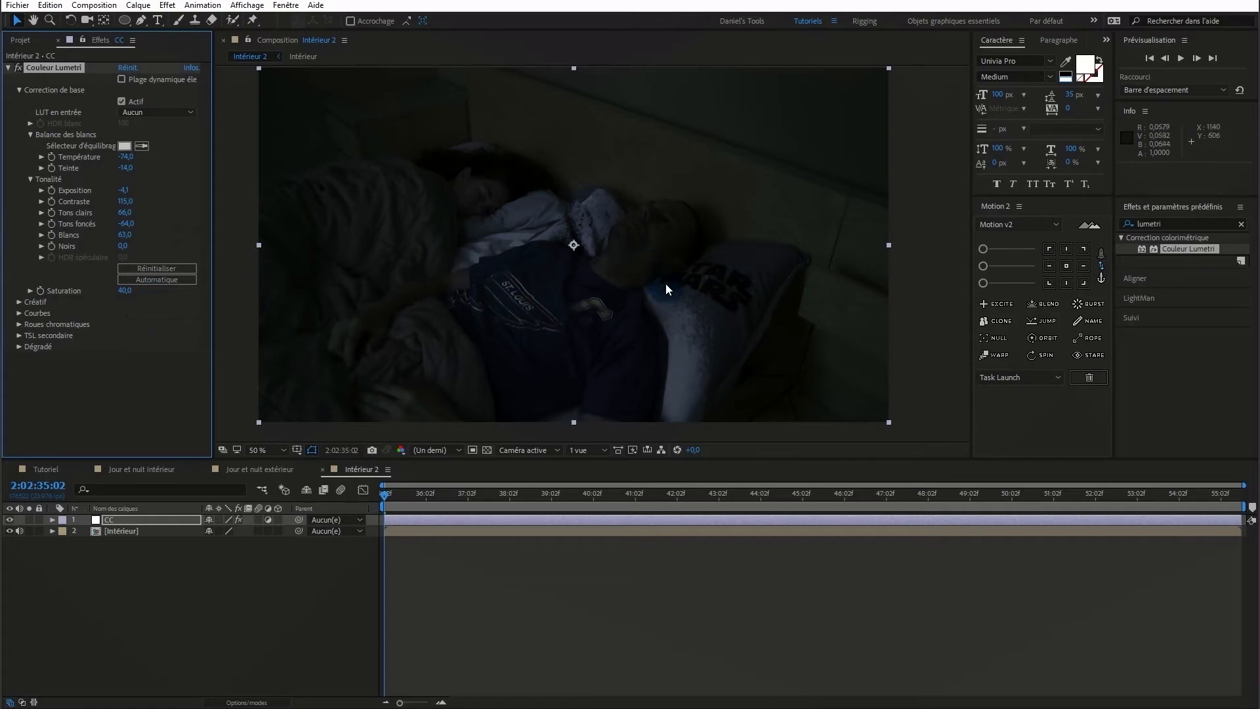
{"action": "left_click", "coordinate": [751, 235]}
{"action": "left_click", "coordinate": [494, 132]}
{"action": "left_click", "coordinate": [639, 168]}
{"action": "left_click", "coordinate": [502, 234]}
{"action": "left_click", "coordinate": [678, 310]}
{"action": "left_click", "coordinate": [588, 207]}
Shape Lumetri's master RGB curve by pulling down the shadows and adding midtone and highlight points, and check the image up close
{"action": "left_click", "coordinate": [18, 313]}
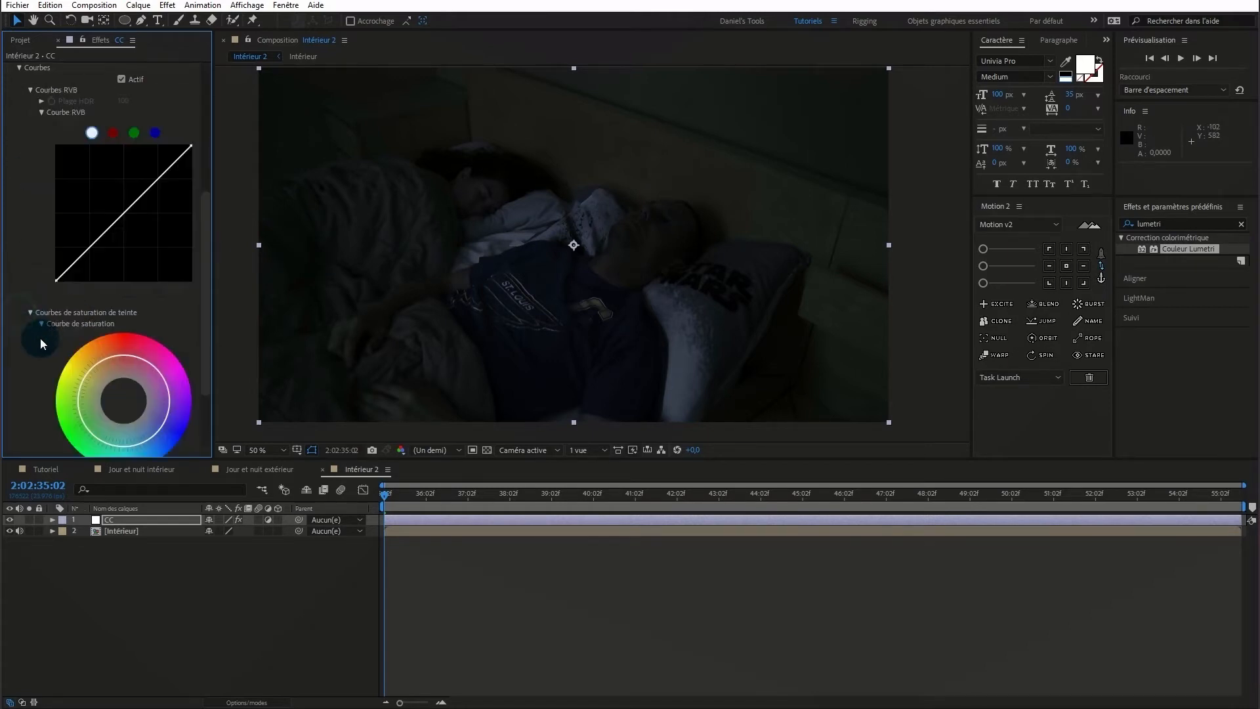
{"action": "left_click", "coordinate": [155, 134]}
{"action": "left_click", "coordinate": [82, 257]}
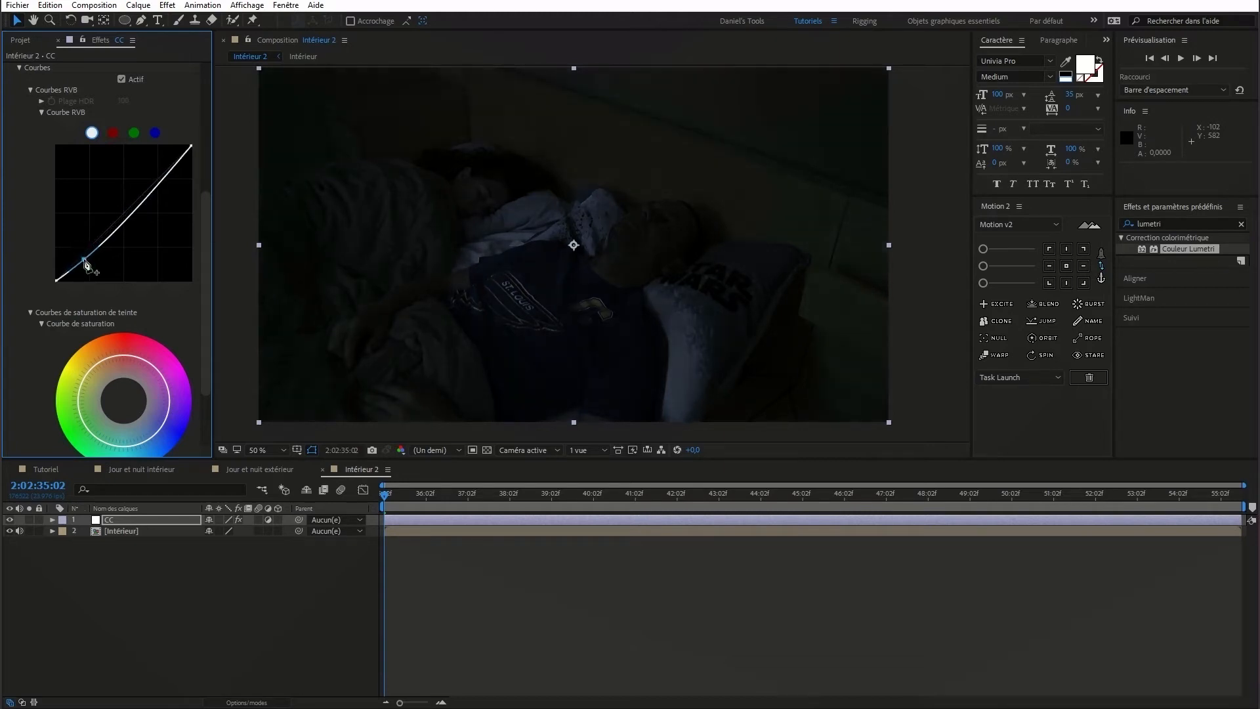
{"action": "left_click_drag", "start_coordinate": [87, 263], "coordinate": [87, 268]}
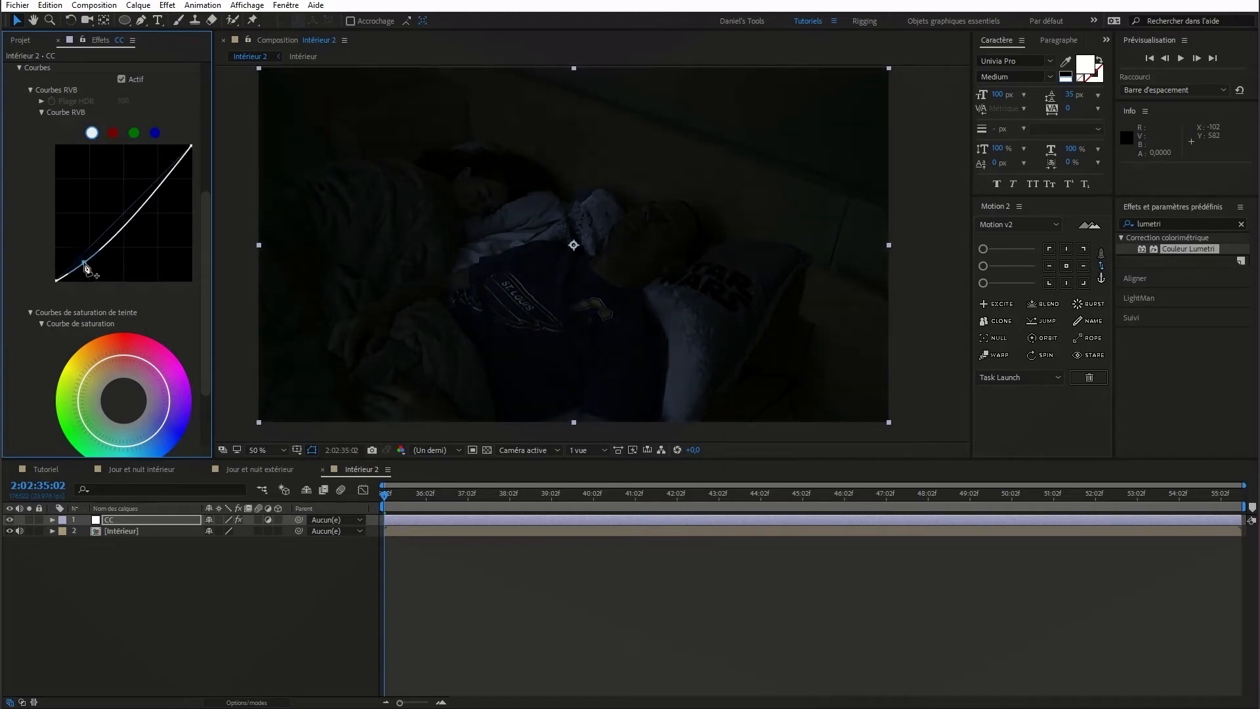
{"action": "left_click_drag", "start_coordinate": [150, 202], "coordinate": [149, 189]}
{"action": "left_click_drag", "start_coordinate": [110, 235], "coordinate": [108, 235]}
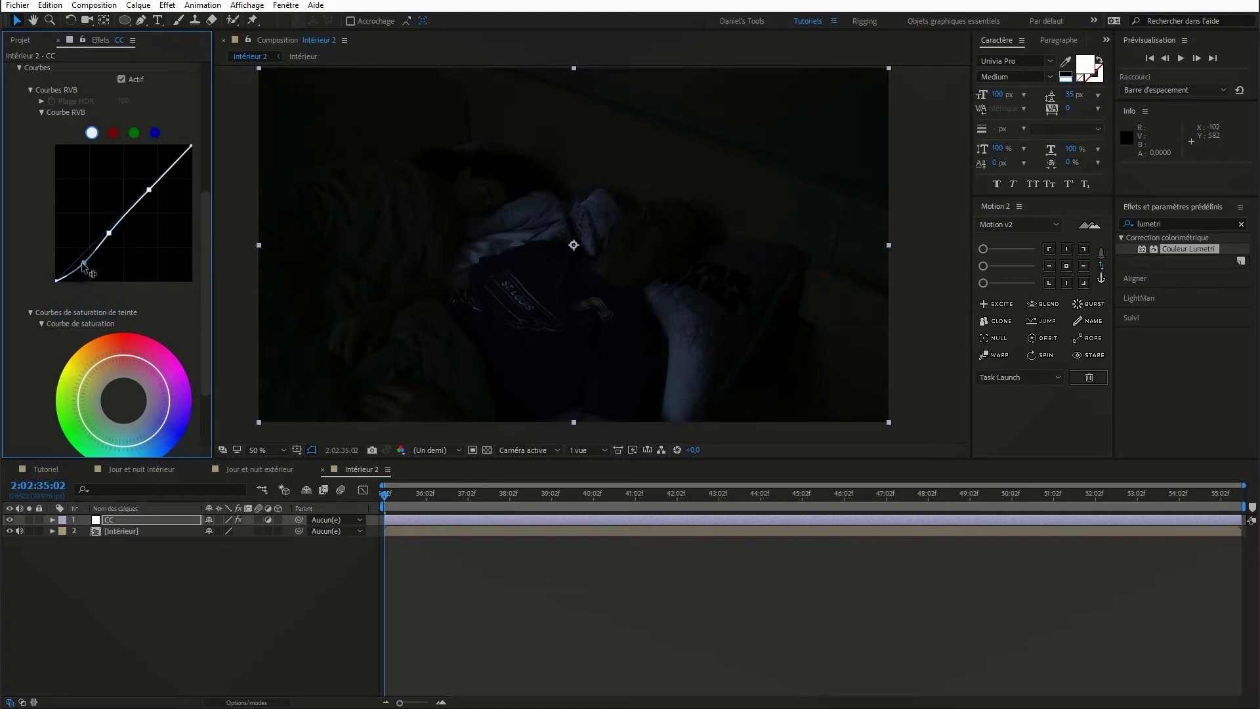
{"action": "left_click_drag", "start_coordinate": [84, 263], "coordinate": [80, 266]}
{"action": "scroll", "coordinate": [619, 371], "scroll_direction": "up", "scroll_amount": 1}
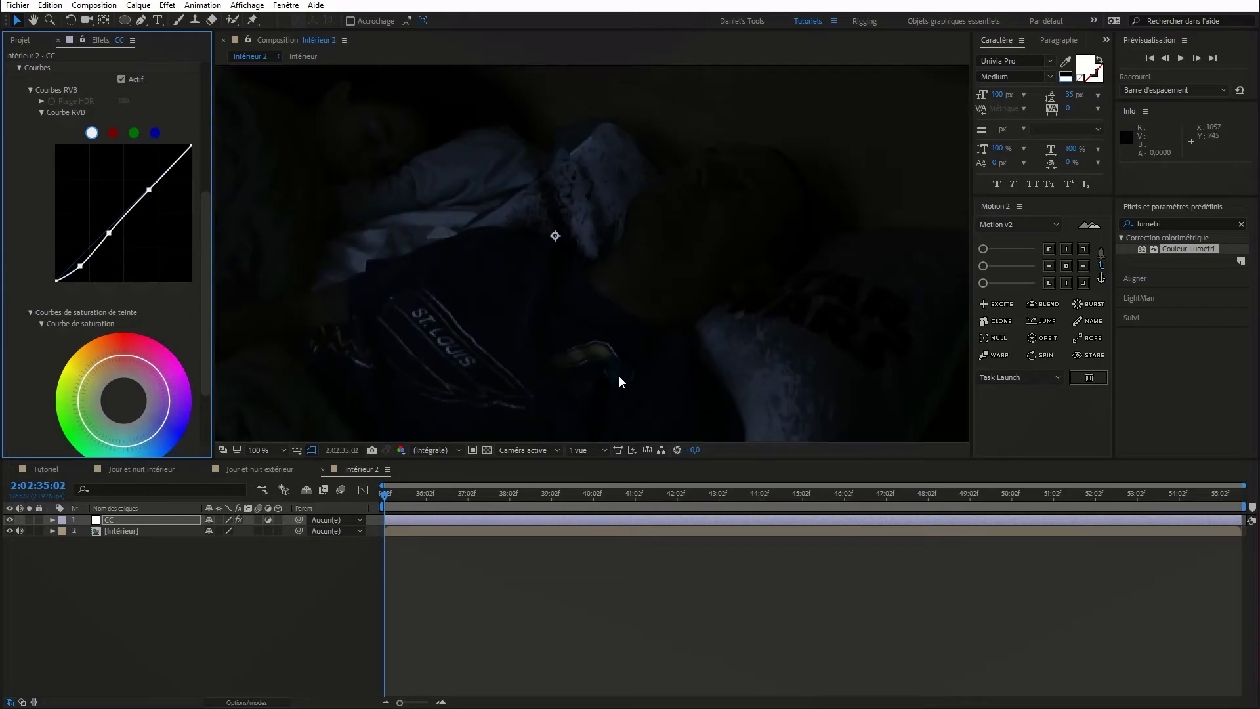
{"action": "key", "text": "space"}
{"action": "left_click_drag", "start_coordinate": [622, 372], "coordinate": [701, 288]}
{"action": "scroll", "coordinate": [701, 288], "scroll_direction": "down", "scroll_amount": 1}
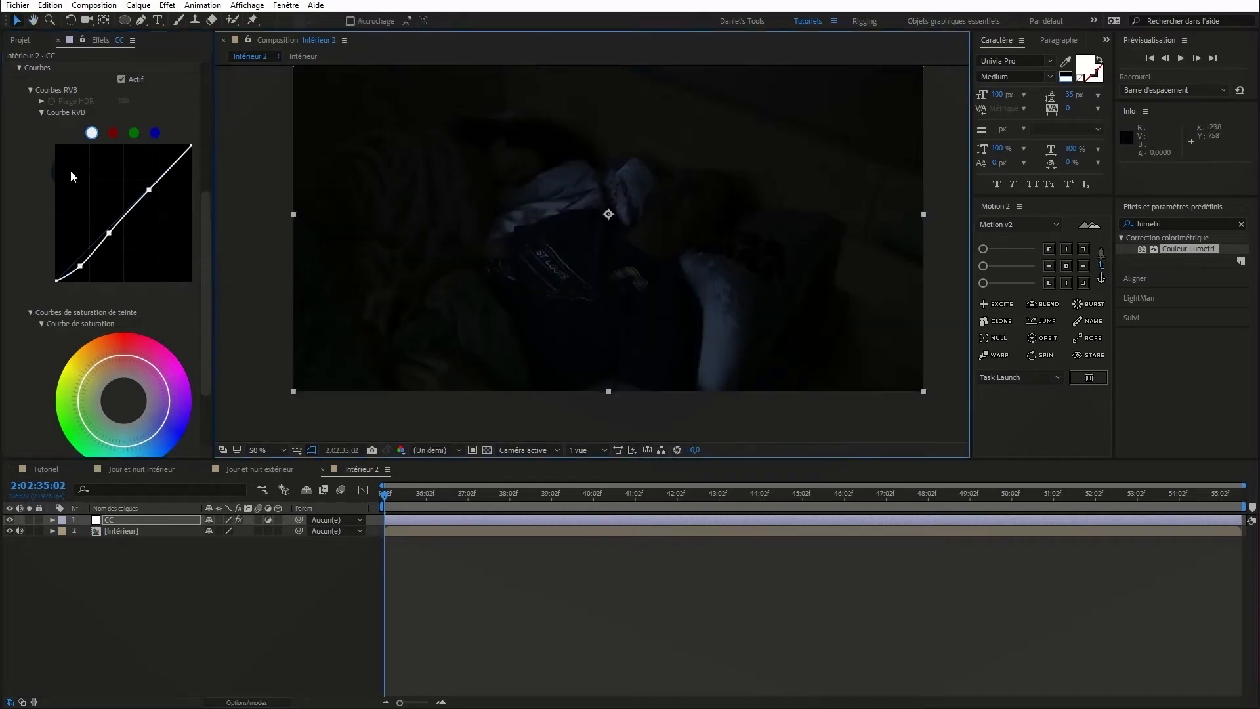
Rebalance Lumetri's tone settings with contrast at 103, highlights at 96, shadows at -23 and whites at 67
{"action": "scroll", "coordinate": [69, 171], "scroll_direction": "up", "scroll_amount": 6}
{"action": "scroll", "coordinate": [73, 171], "scroll_direction": "up", "scroll_amount": 1}
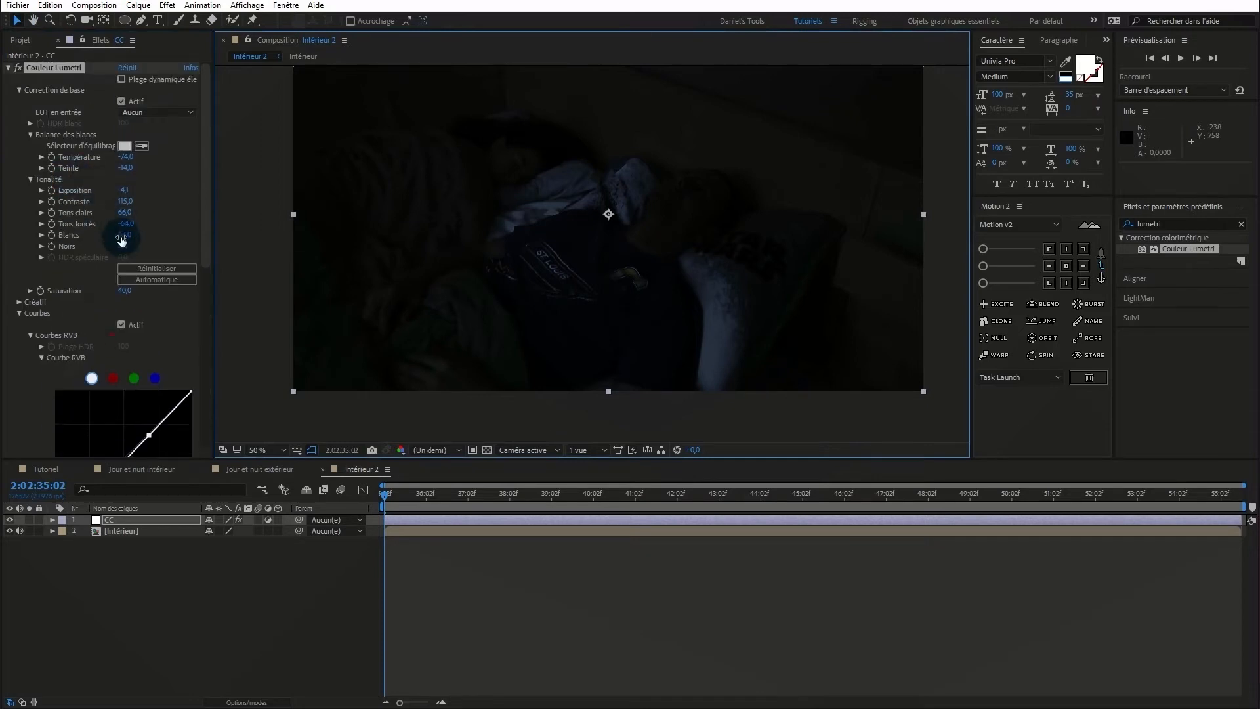
{"action": "mouse_move", "coordinate": [125, 236]}
{"action": "left_mouse_down"}
{"action": "mouse_move", "coordinate": [143, 233]}
{"action": "mouse_move", "coordinate": [133, 240]}
{"action": "mouse_move", "coordinate": [128, 211]}
{"action": "mouse_move", "coordinate": [148, 209]}
{"action": "mouse_move", "coordinate": [129, 222]}
{"action": "mouse_move", "coordinate": [142, 219]}
{"action": "left_mouse_up"}
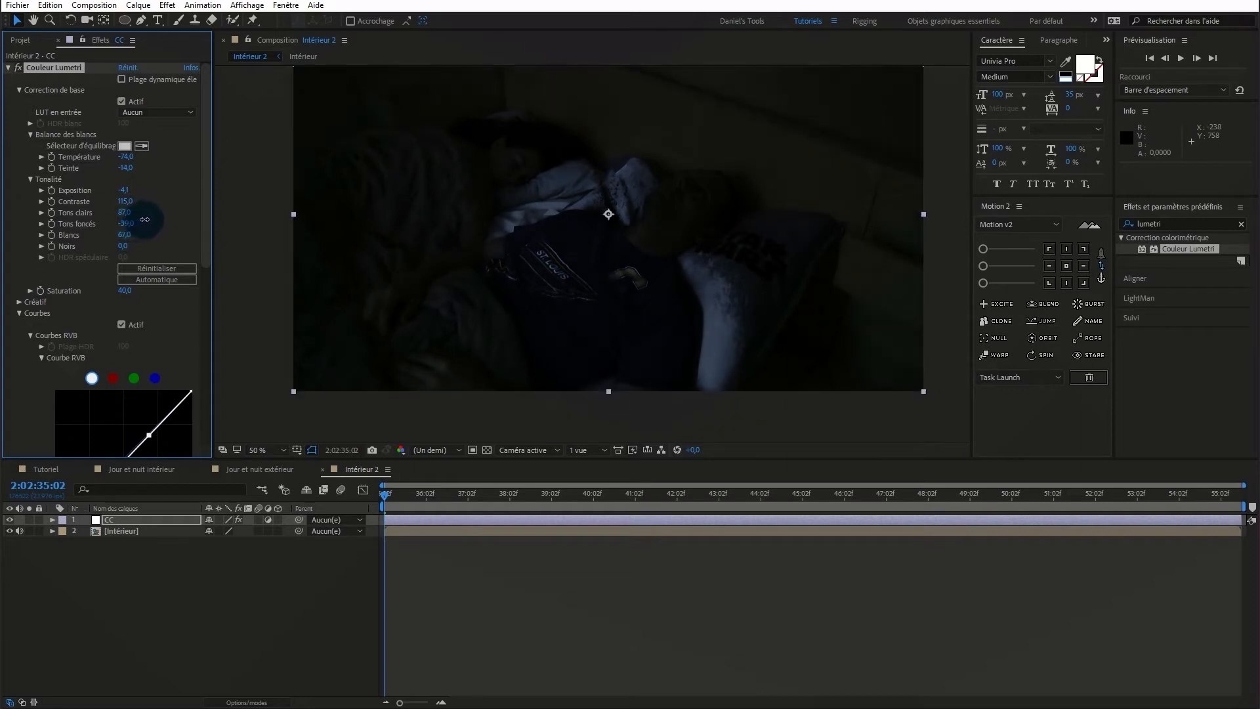
{"action": "scroll", "coordinate": [556, 274], "scroll_direction": "down", "scroll_amount": 1}
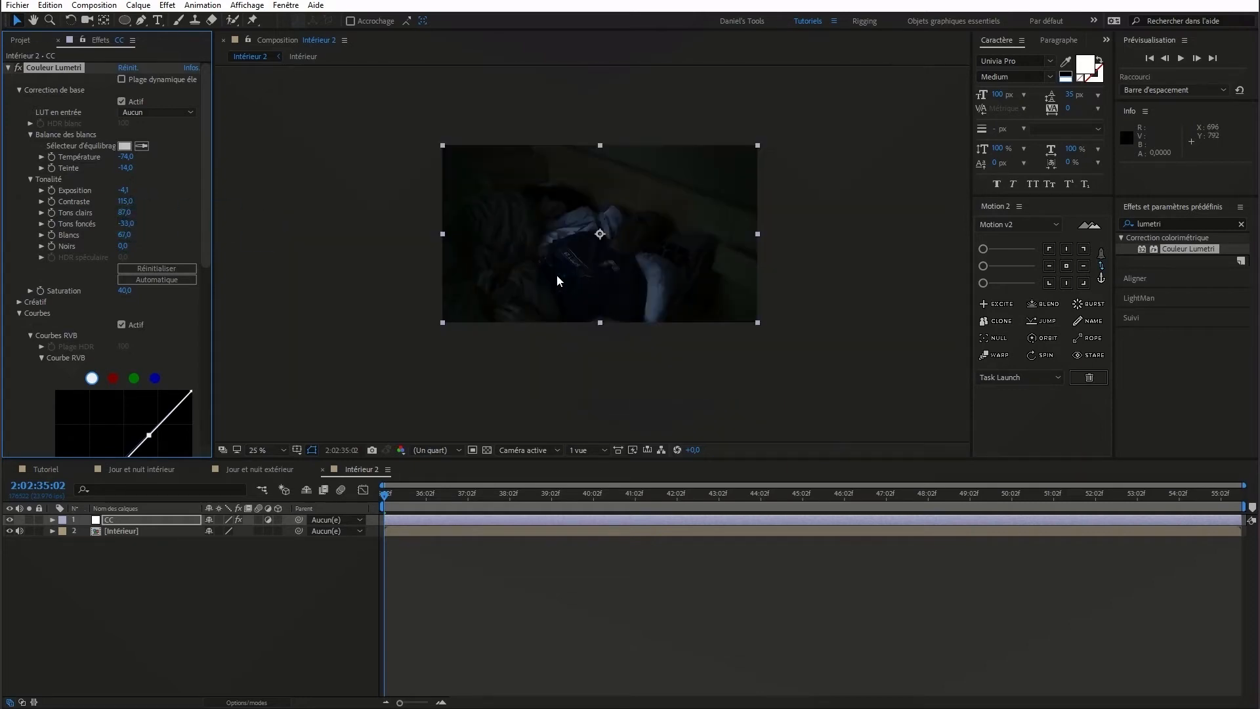
{"action": "scroll", "coordinate": [619, 261], "scroll_direction": "up", "scroll_amount": 1}
{"action": "left_click_drag", "start_coordinate": [758, 262], "coordinate": [742, 297]}
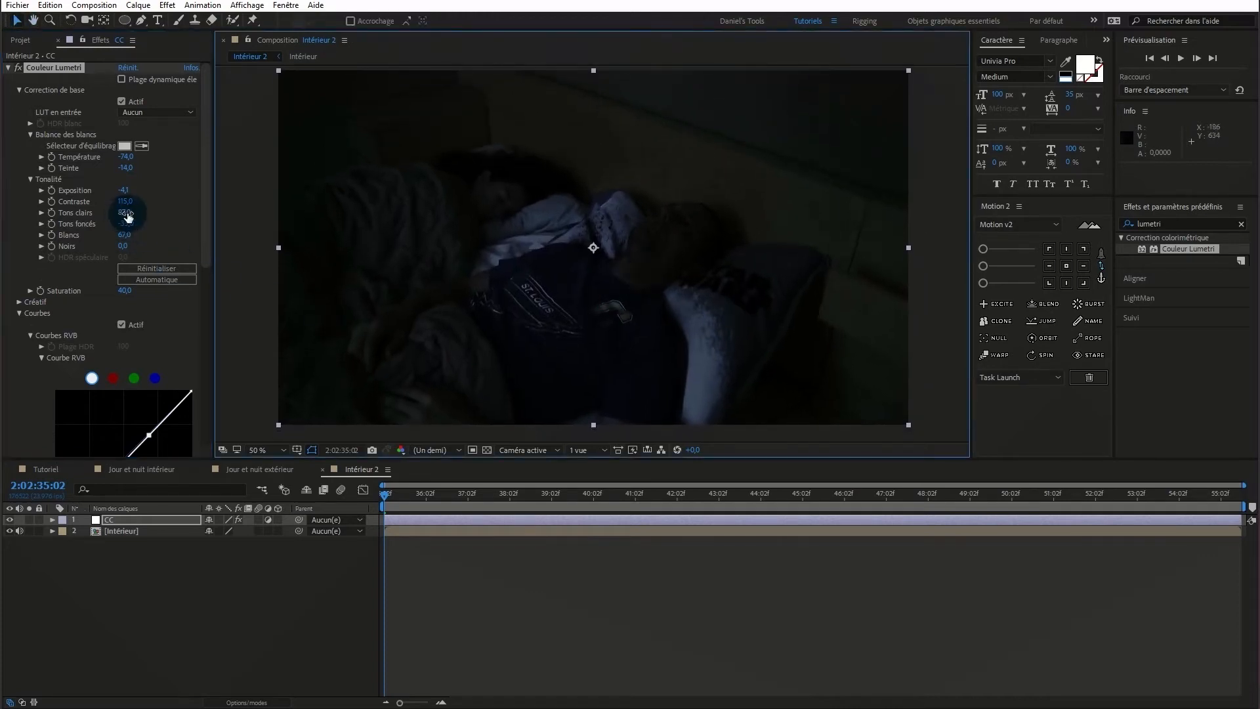
{"action": "left_click_drag", "start_coordinate": [125, 211], "coordinate": [136, 224]}
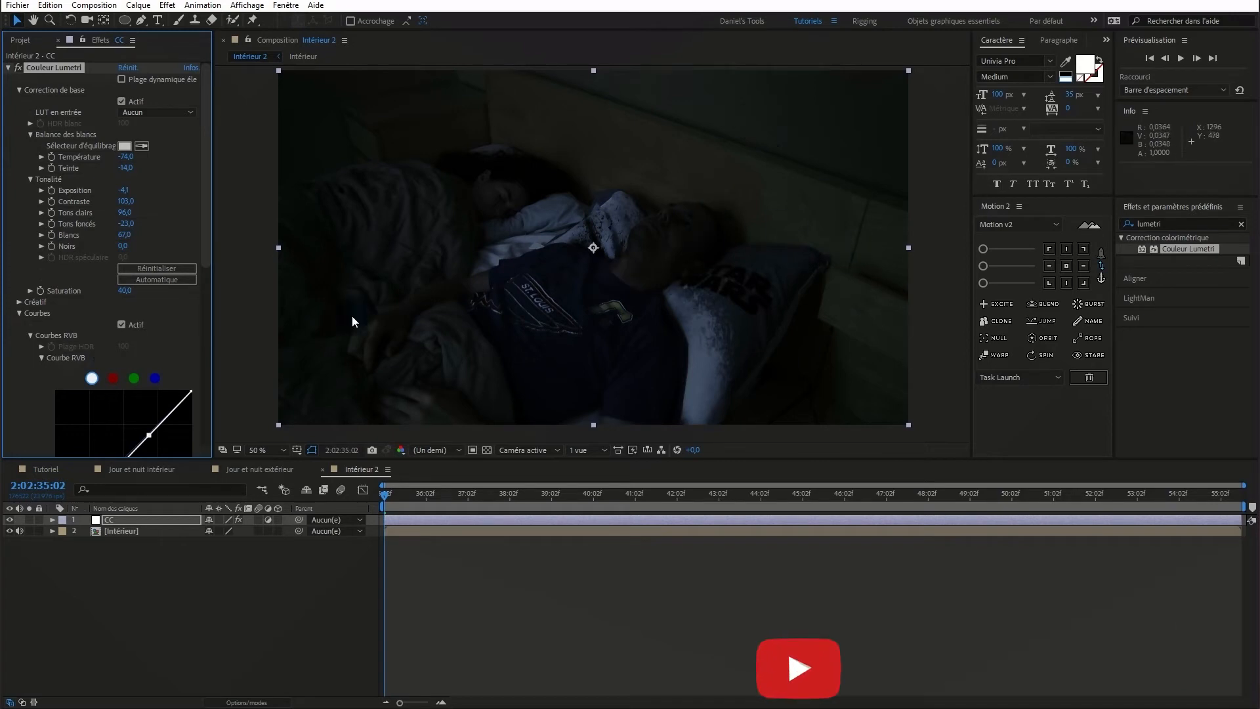
Raise the midtones of the blue channel slightly in Lumetri's RGB curve
{"action": "left_click", "coordinate": [18, 90]}
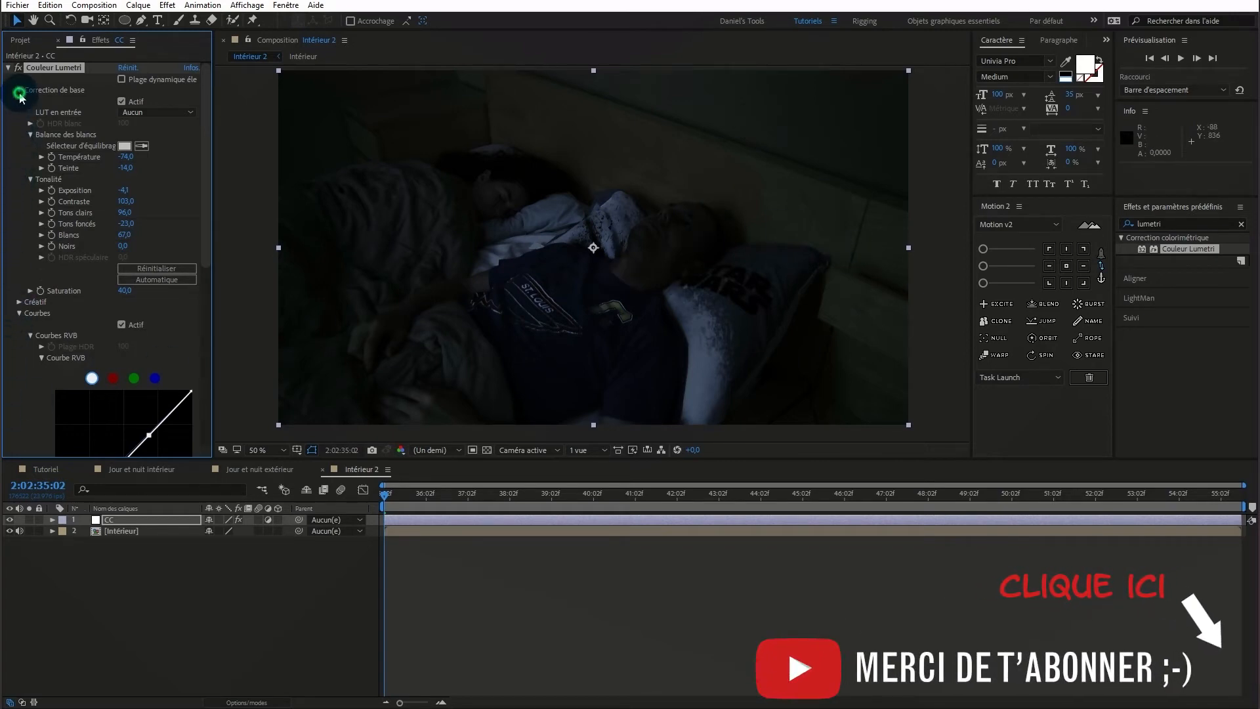
{"action": "left_click", "coordinate": [19, 112]}
{"action": "left_click", "coordinate": [18, 112]}
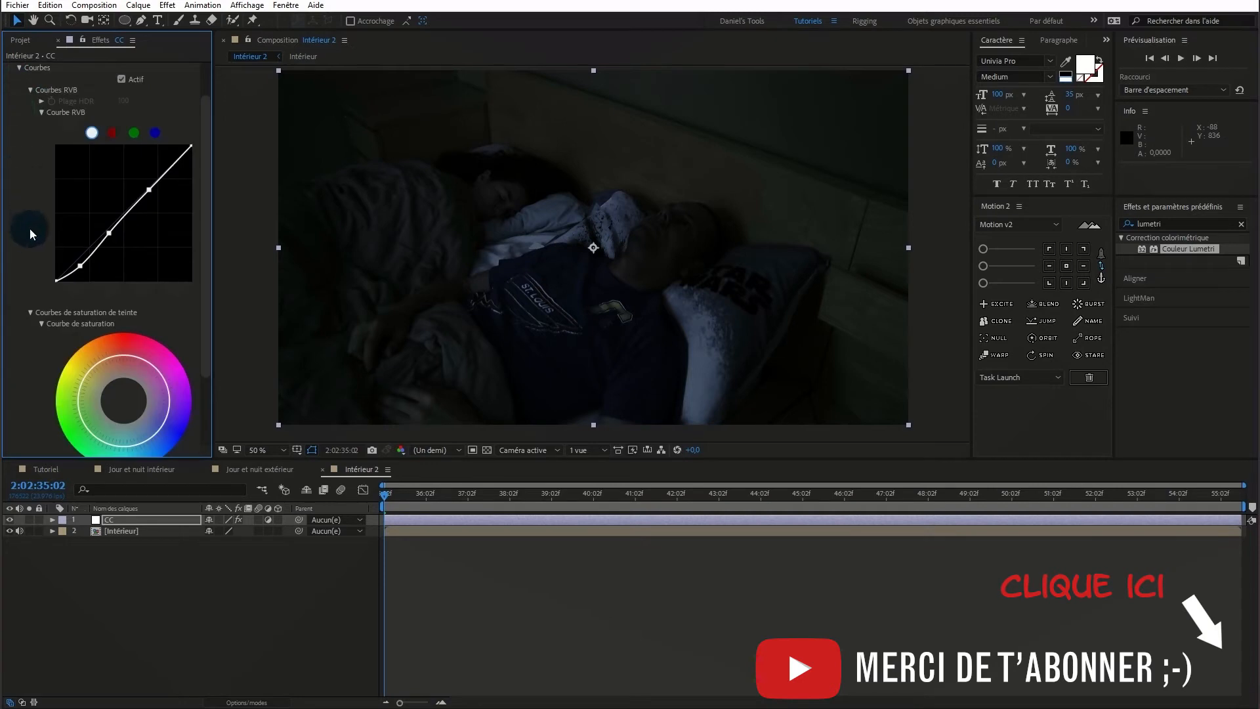
{"action": "left_click", "coordinate": [155, 133]}
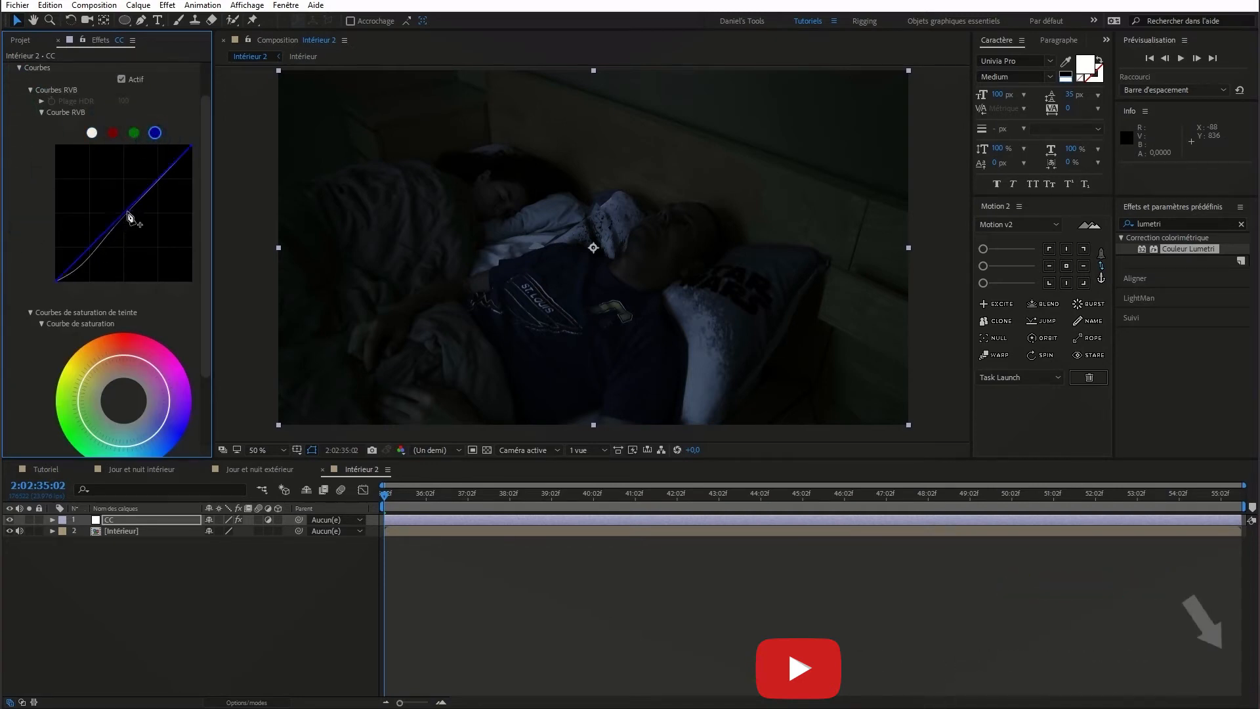
{"action": "left_click_drag", "start_coordinate": [129, 212], "coordinate": [124, 206]}
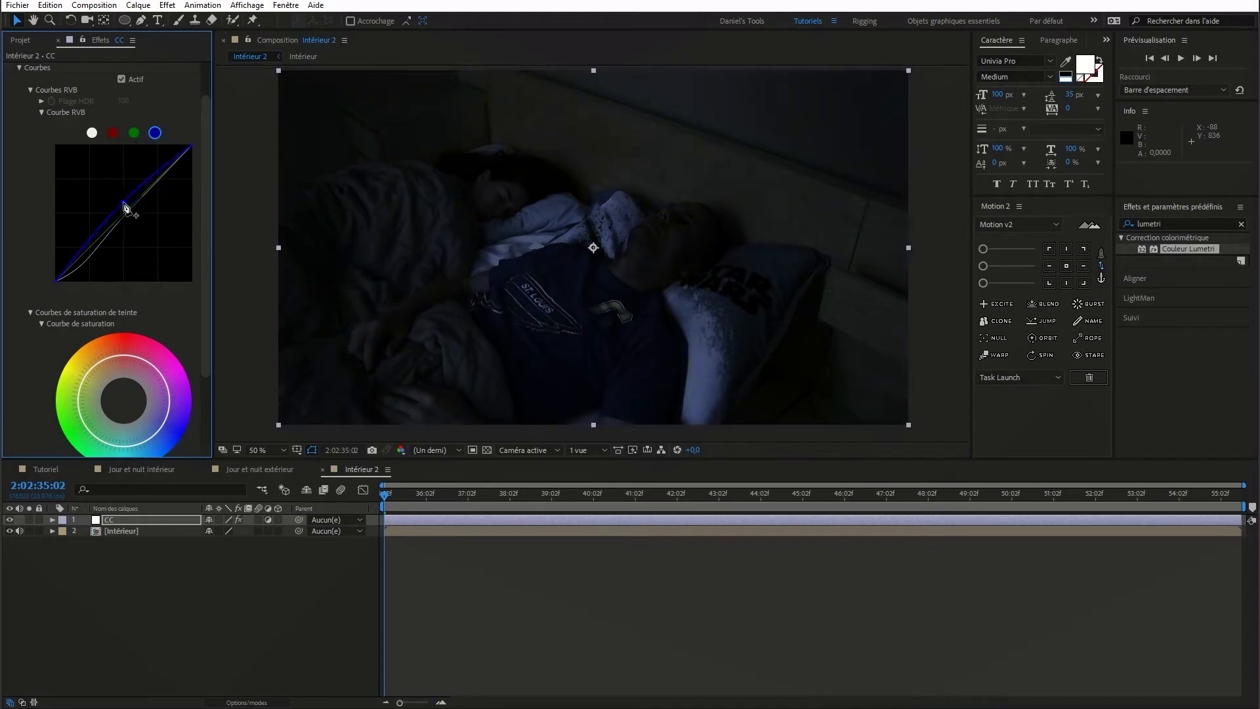
Raise the midtones of the green channel slightly in Lumetri's RGB curve and collapse the curves settings
{"action": "left_click_drag", "start_coordinate": [206, 286], "coordinate": [206, 285]}
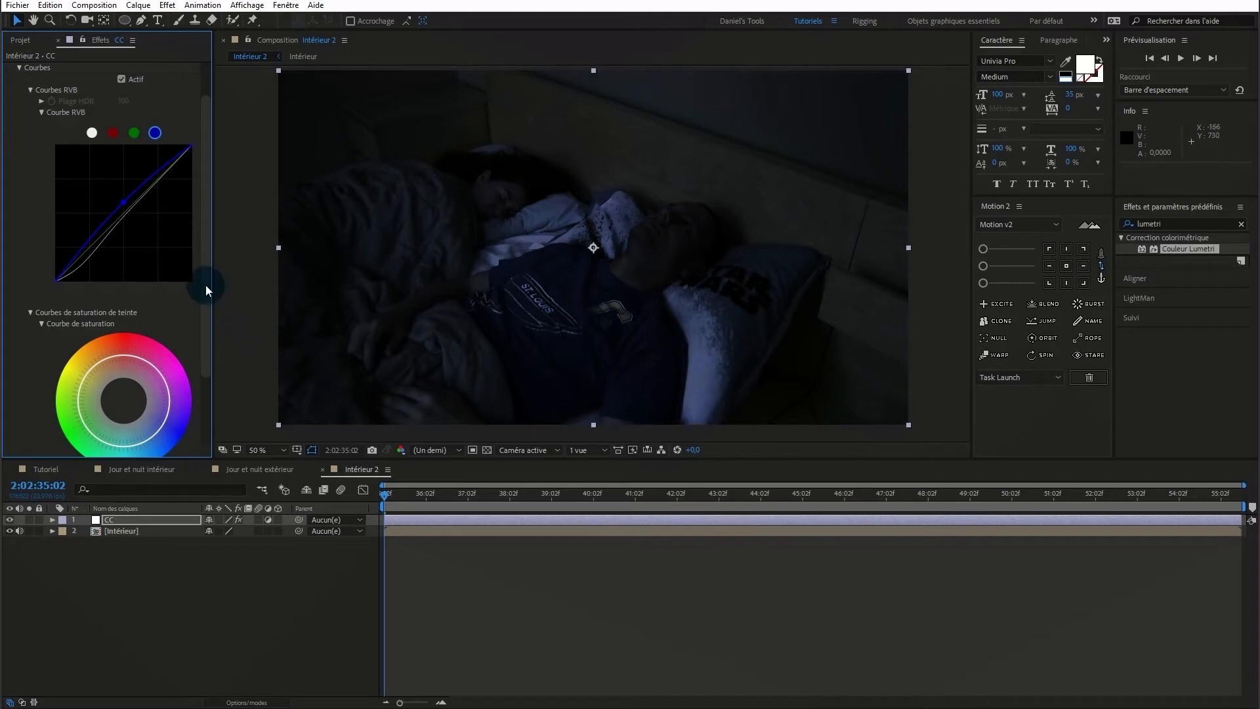
{"action": "left_click", "coordinate": [127, 210]}
{"action": "left_click", "coordinate": [133, 133]}
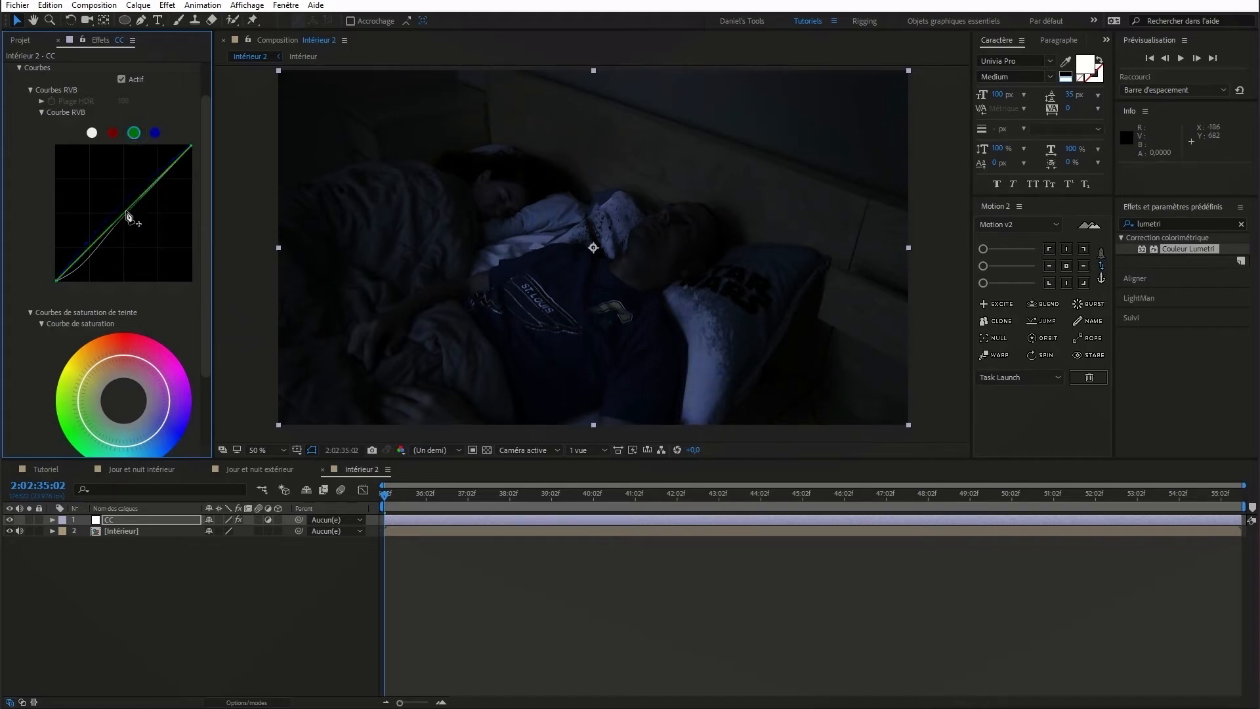
{"action": "left_click_drag", "start_coordinate": [126, 212], "coordinate": [124, 208]}
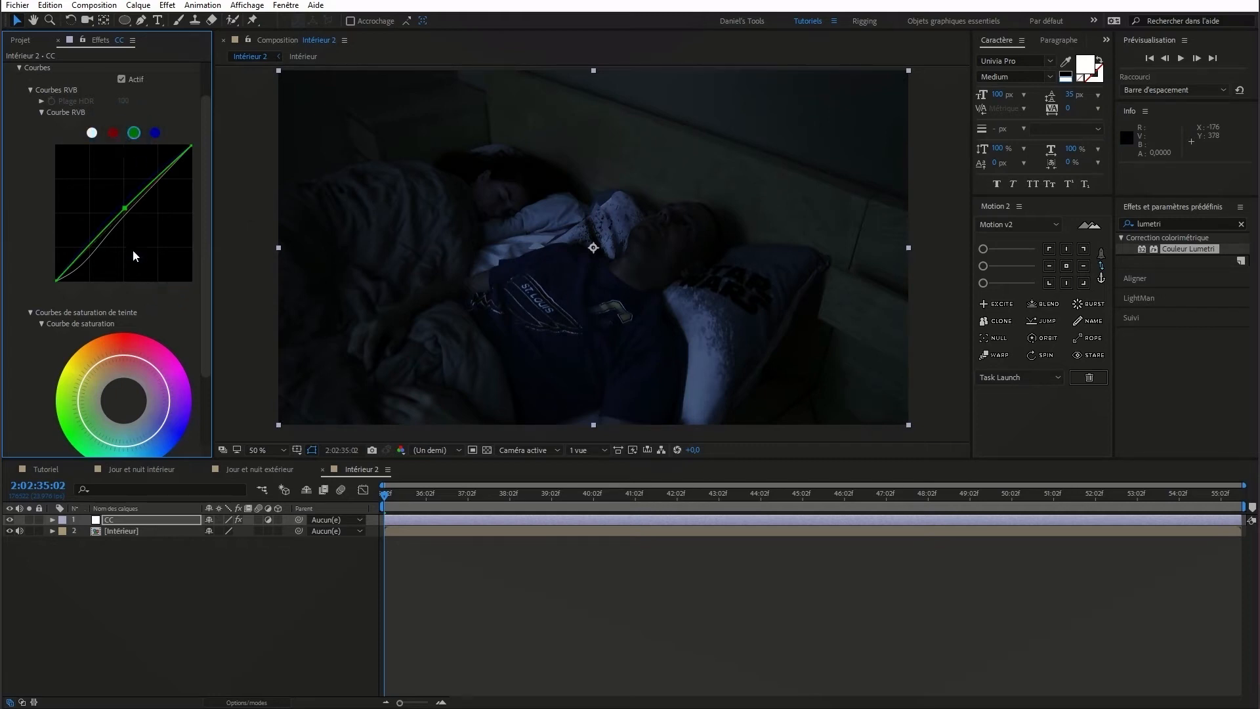
{"action": "left_click", "coordinate": [29, 88]}
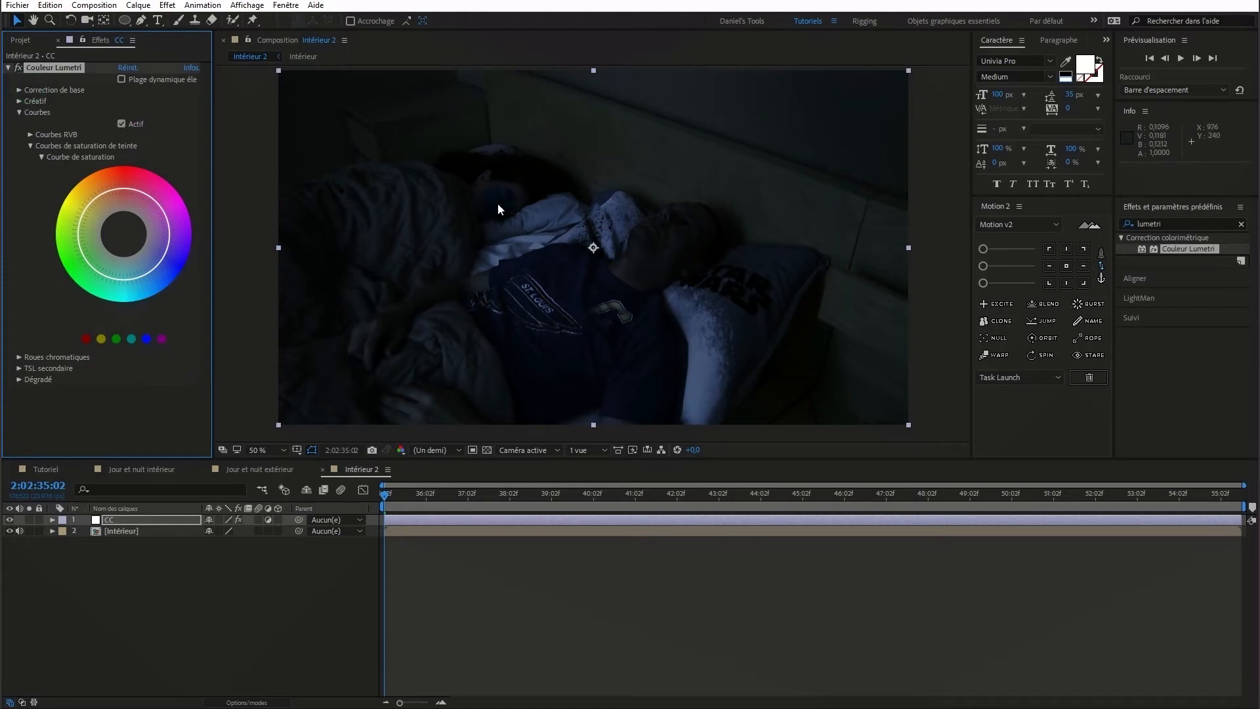
{"action": "left_click", "coordinate": [19, 112]}
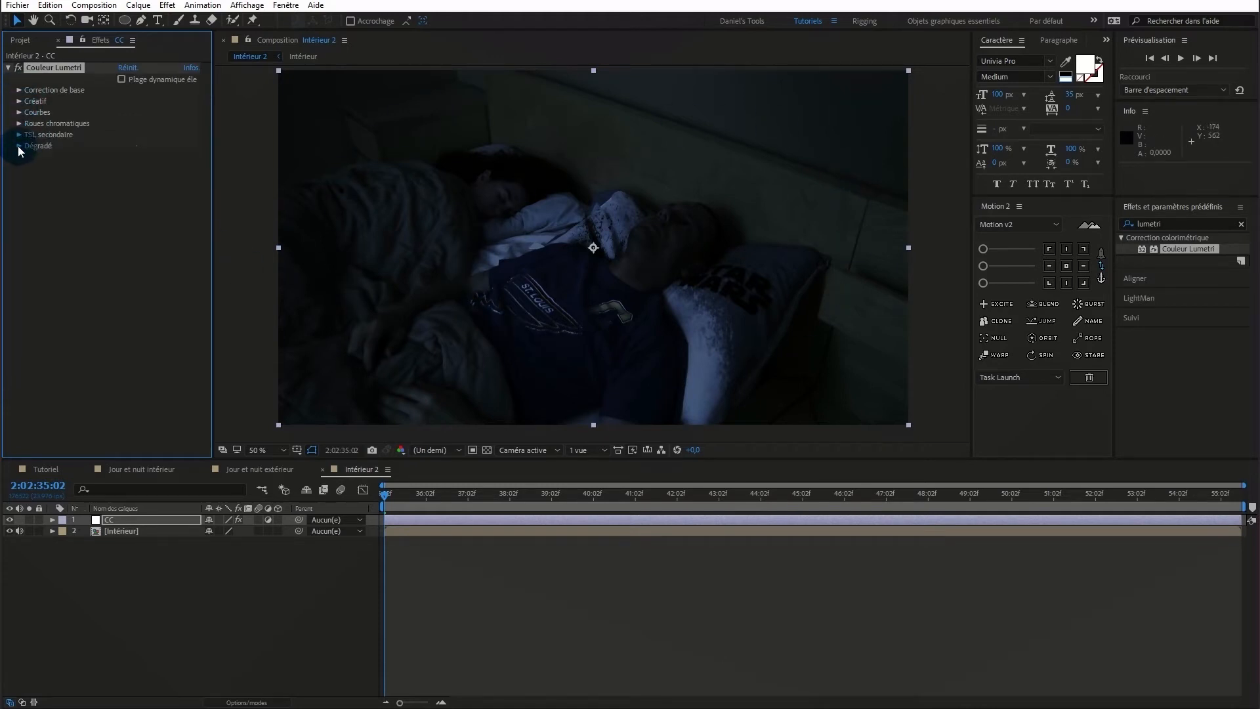
Add a subtle dark vignette in Lumetri with its amount at -0.3 and its feather at 100
{"action": "left_click", "coordinate": [19, 146]}
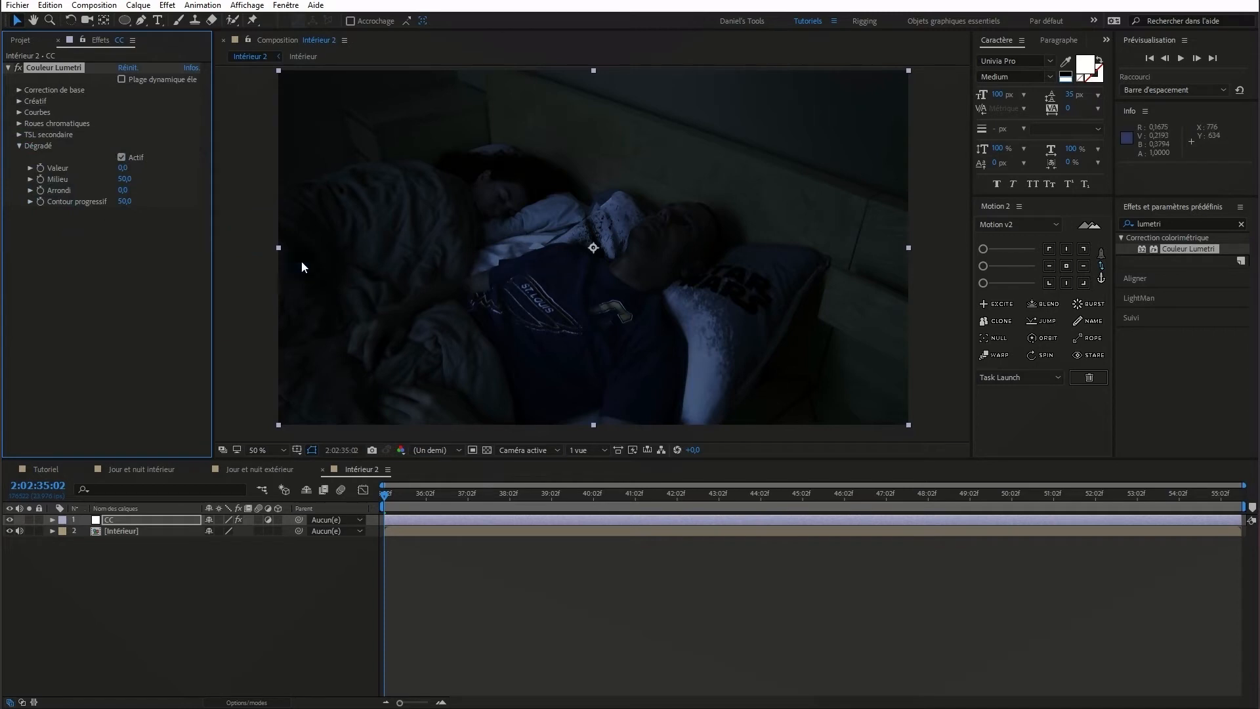
{"action": "left_click", "coordinate": [127, 204]}
{"action": "left_click_drag", "start_coordinate": [127, 204], "coordinate": [179, 168]}
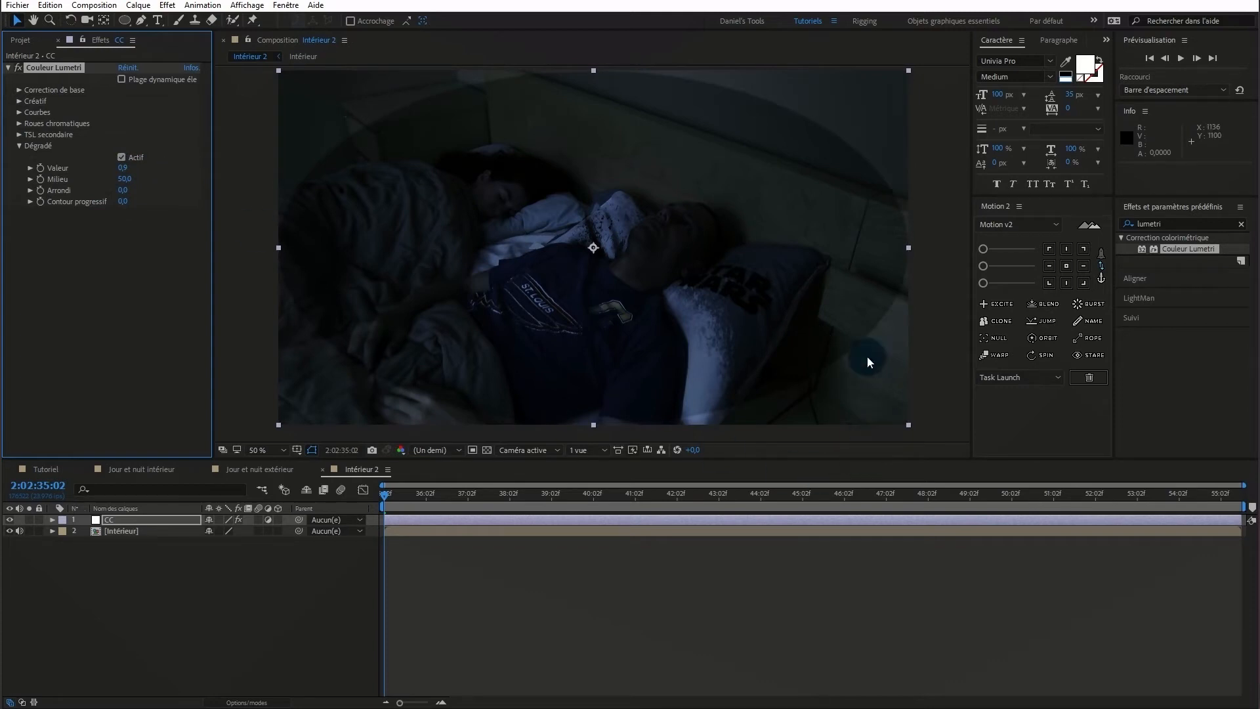
{"action": "left_click_drag", "start_coordinate": [120, 172], "coordinate": [38, 170]}
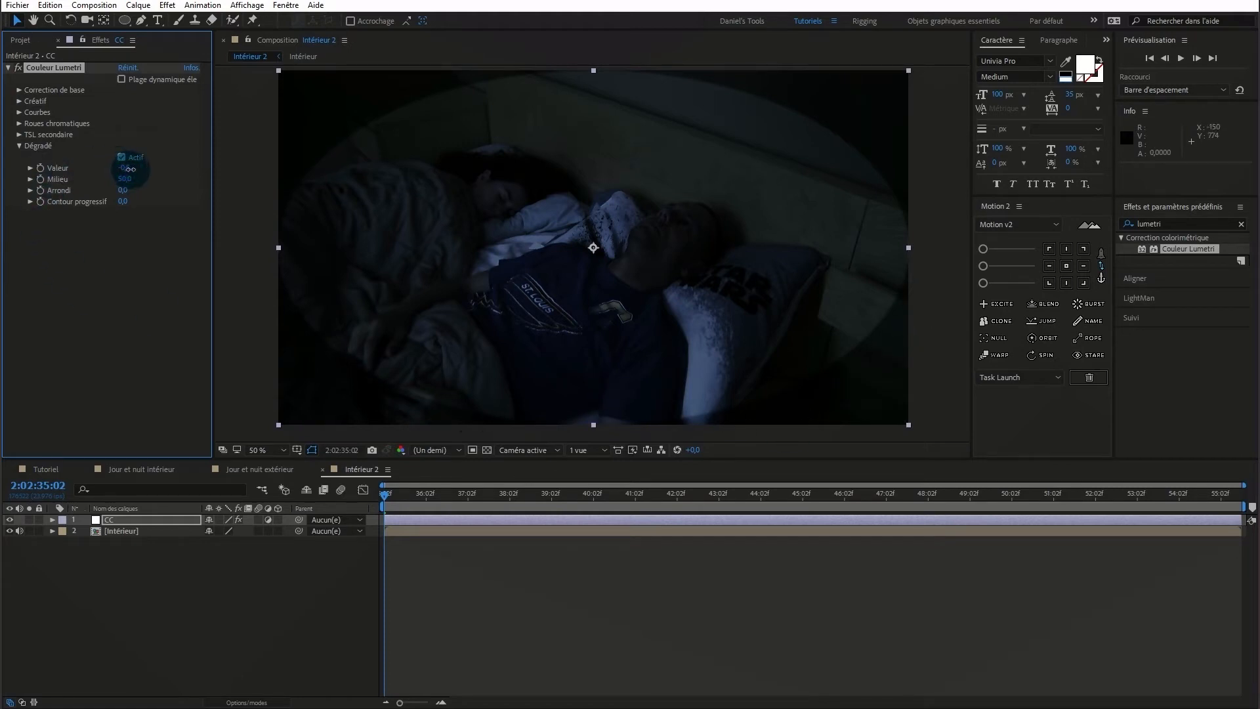
{"action": "left_click_drag", "start_coordinate": [133, 168], "coordinate": [137, 169]}
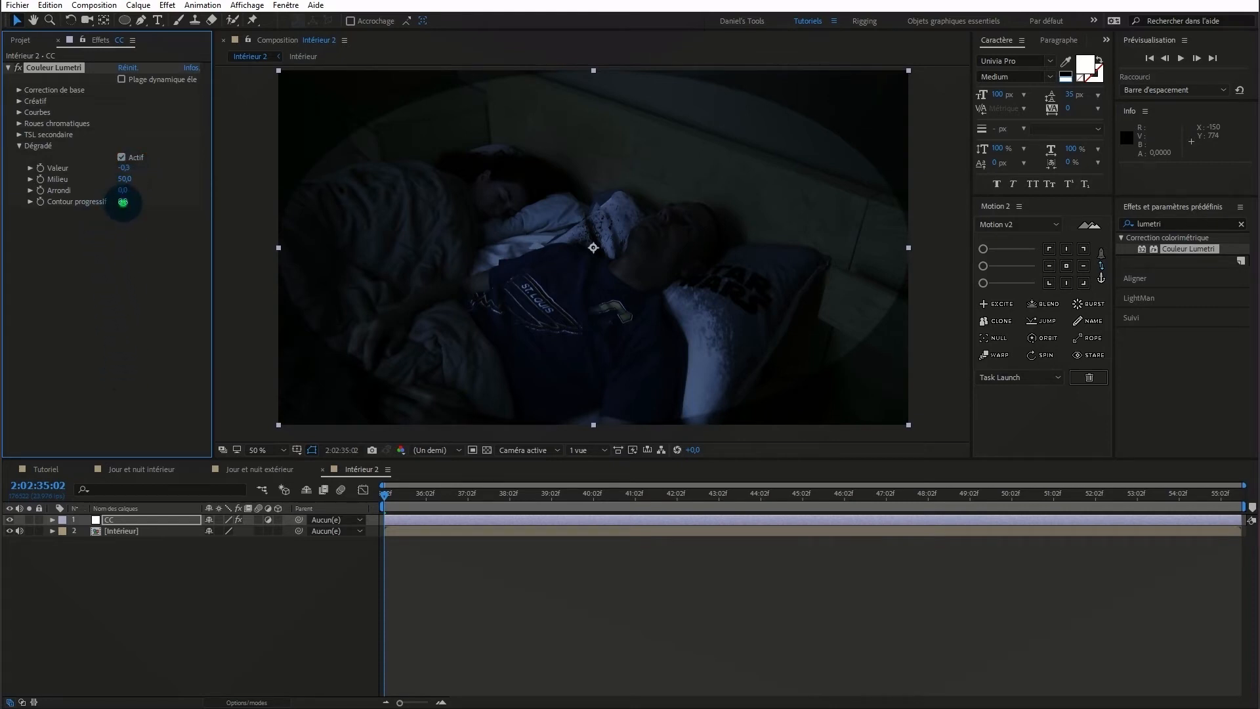
{"action": "left_click_drag", "start_coordinate": [122, 201], "coordinate": [253, 217]}
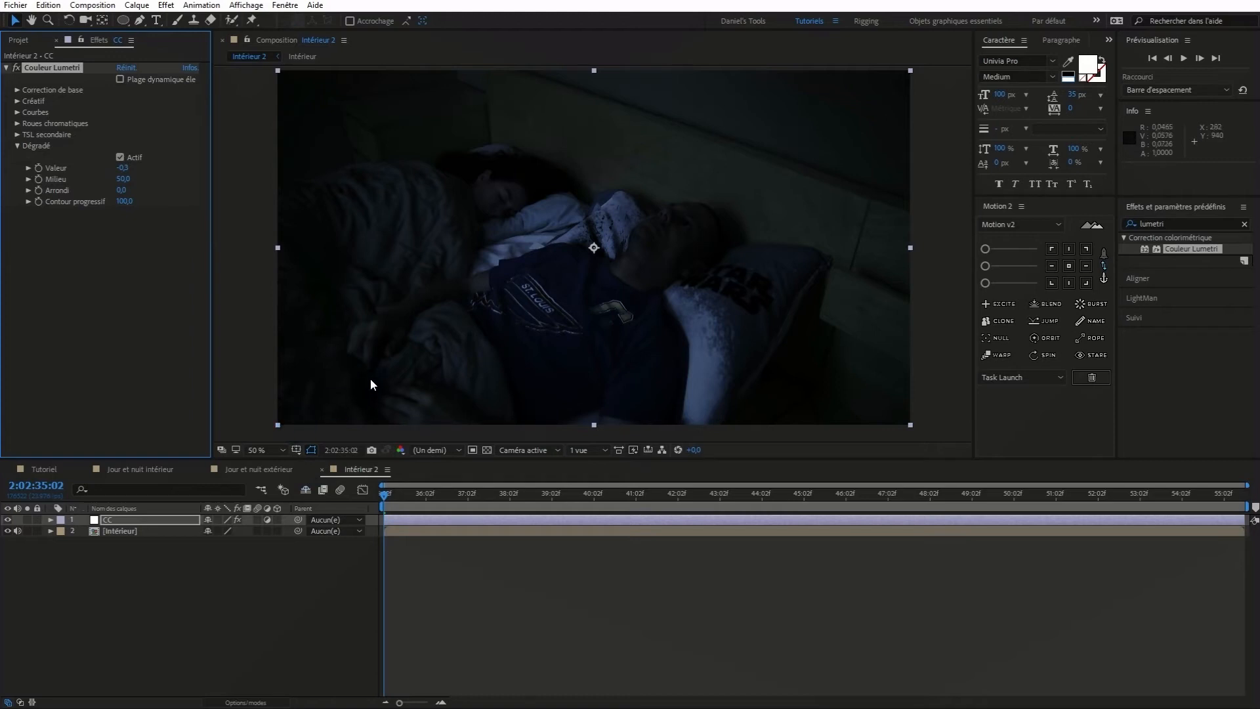
Compare the graded bedroom shot with the original without layer controls, and examine the dark T-shirt and lower edge up close
{"action": "key", "text": "ctrl+shift+h"}
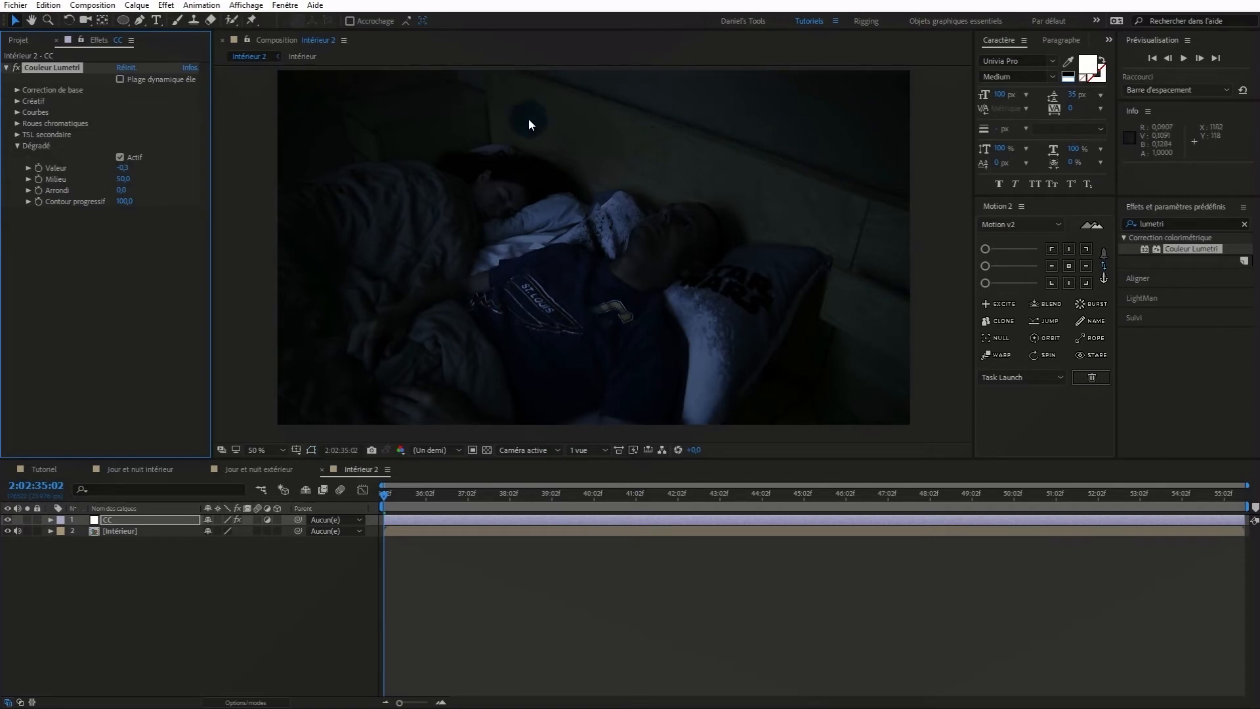
{"action": "left_click", "coordinate": [17, 65]}
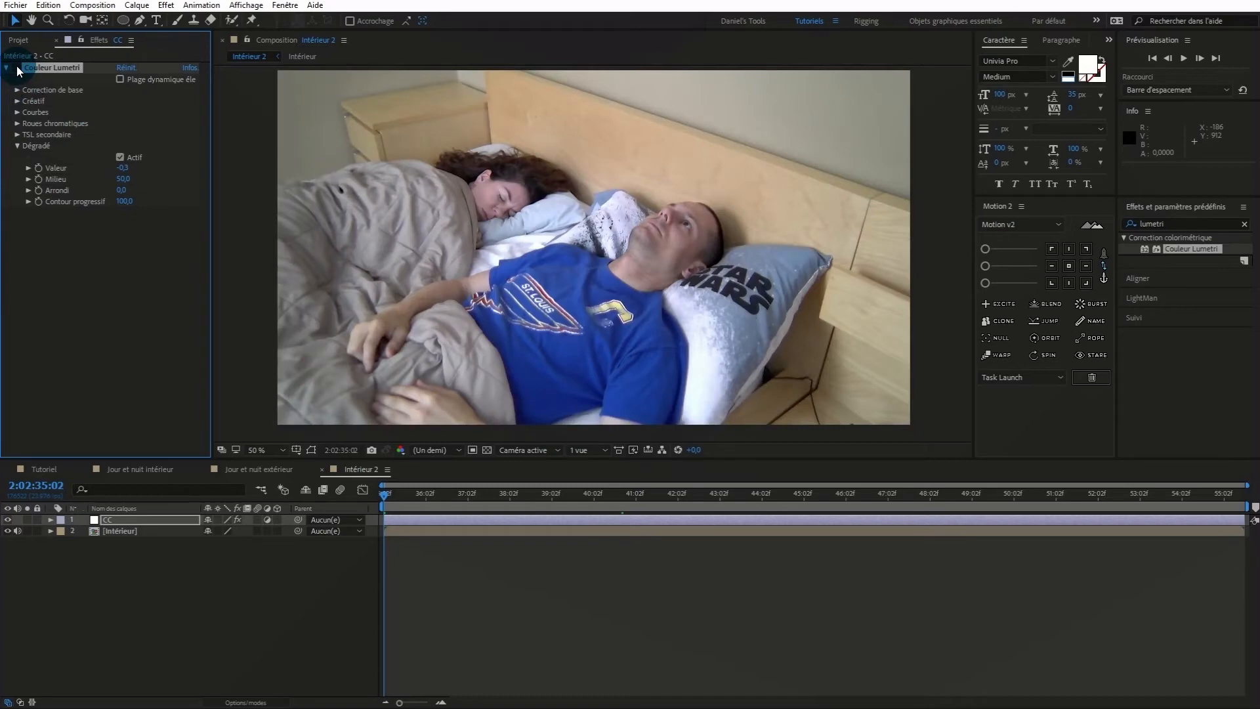
{"action": "left_click", "coordinate": [17, 66]}
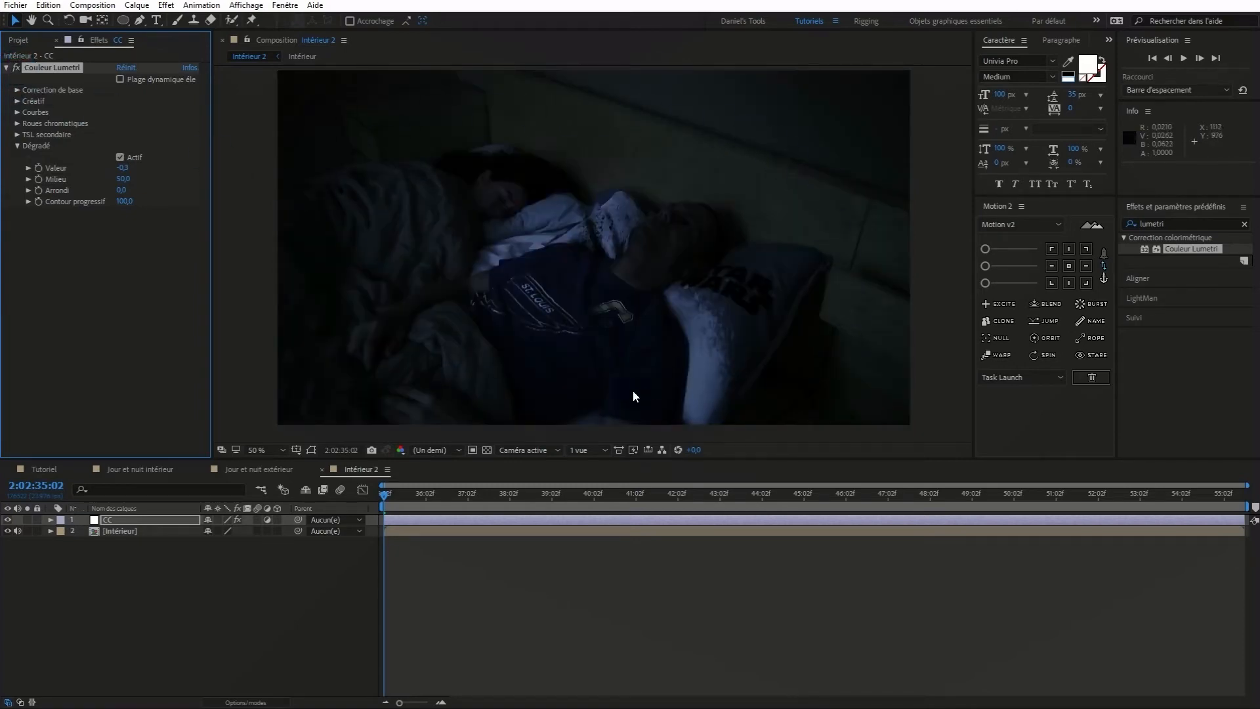
{"action": "scroll", "coordinate": [634, 387], "scroll_direction": "up", "scroll_amount": 2}
{"action": "left_click_drag", "start_coordinate": [689, 301], "coordinate": [706, 143]}
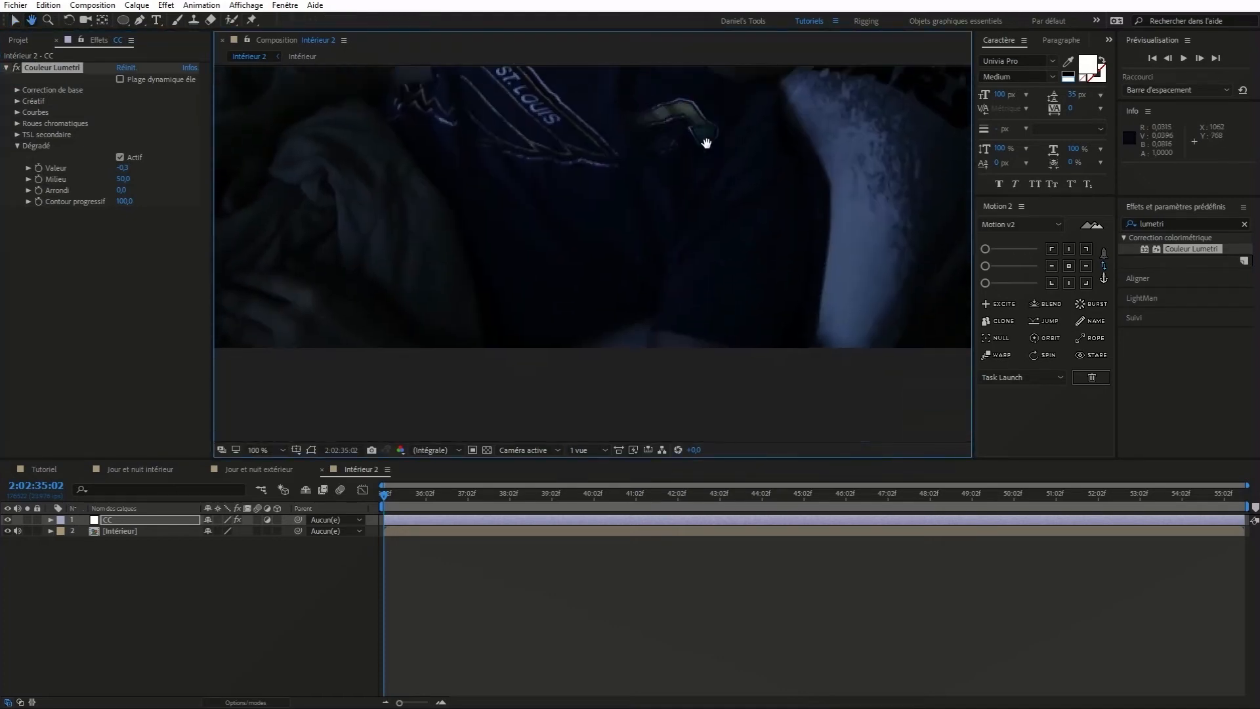
{"action": "scroll", "coordinate": [725, 258], "scroll_direction": "up", "scroll_amount": 2}
{"action": "left_click_drag", "start_coordinate": [805, 361], "coordinate": [666, 272]}
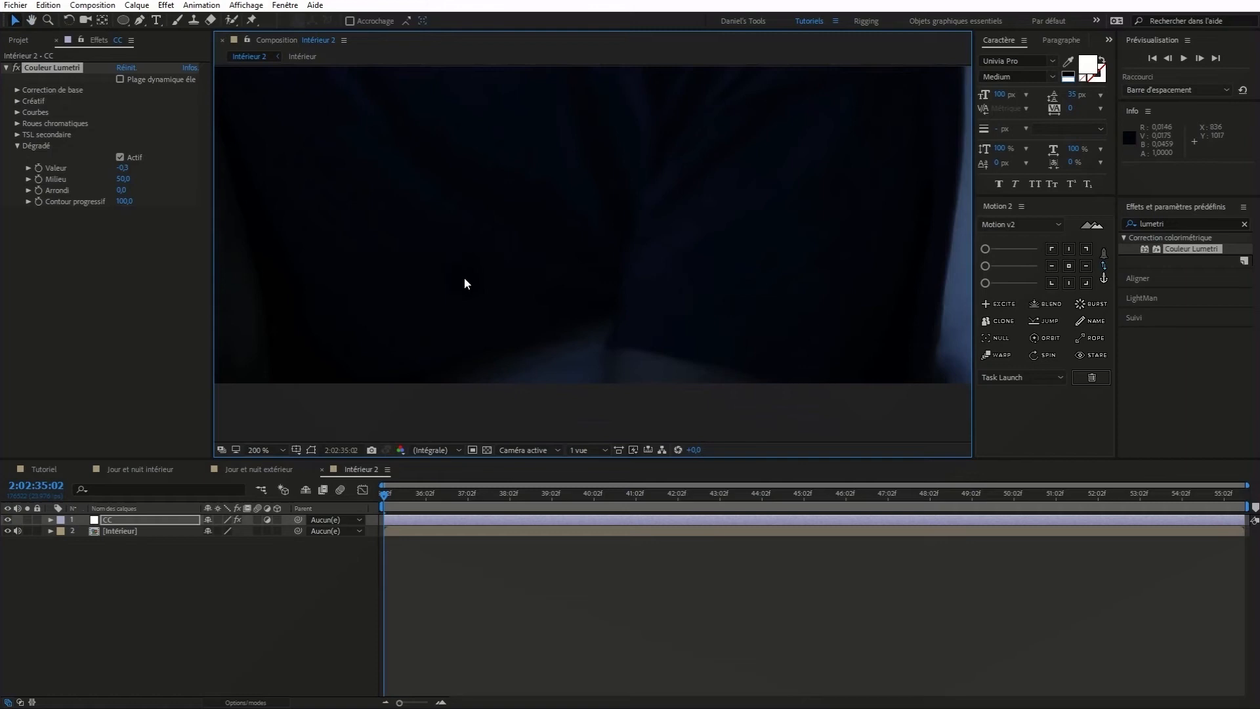
{"action": "scroll", "coordinate": [465, 283], "scroll_direction": "down", "scroll_amount": 4}
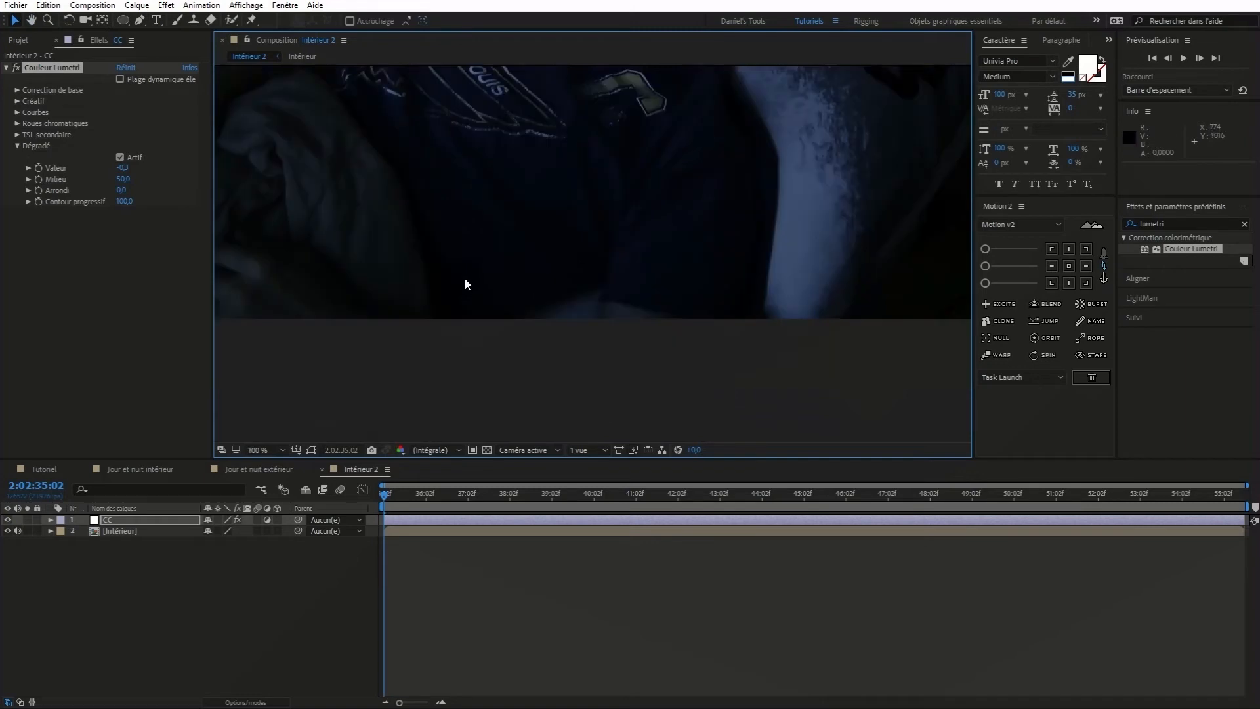
{"action": "left_click_drag", "start_coordinate": [593, 248], "coordinate": [591, 329]}
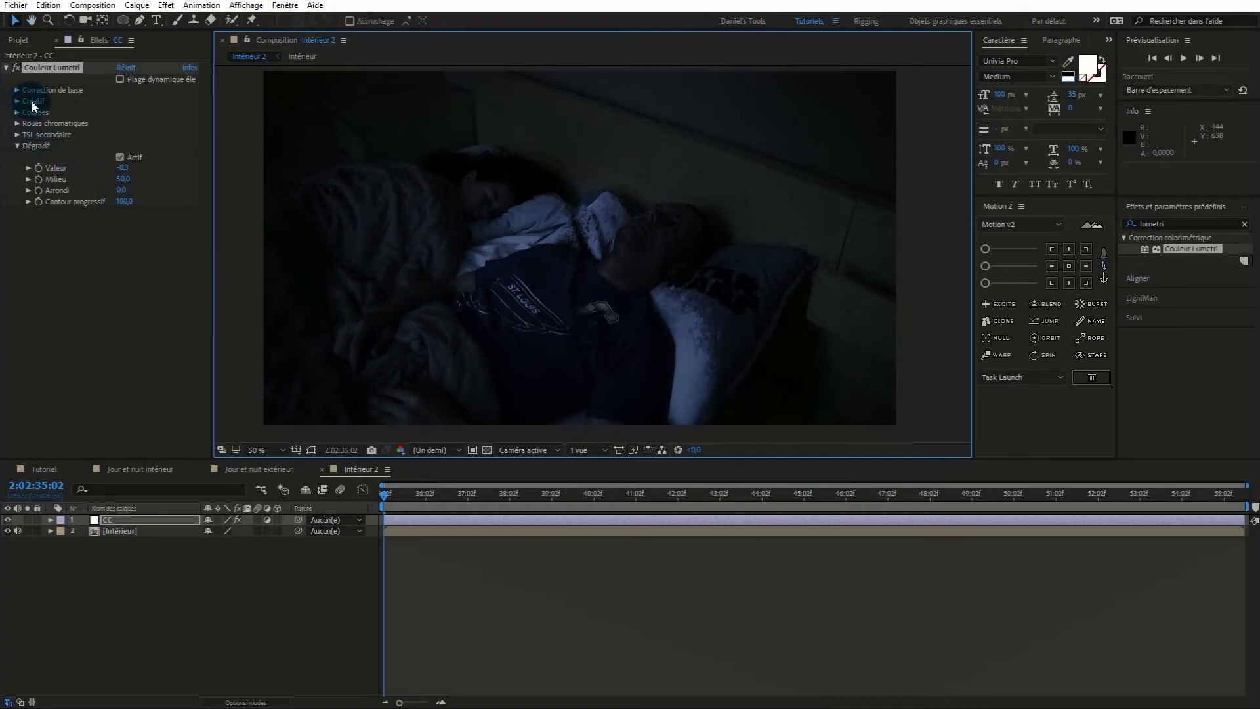
Set Lumetri's highlights to 75 and whites to 49 in the basic correction, and compare the result with the original
{"action": "left_click", "coordinate": [18, 146]}
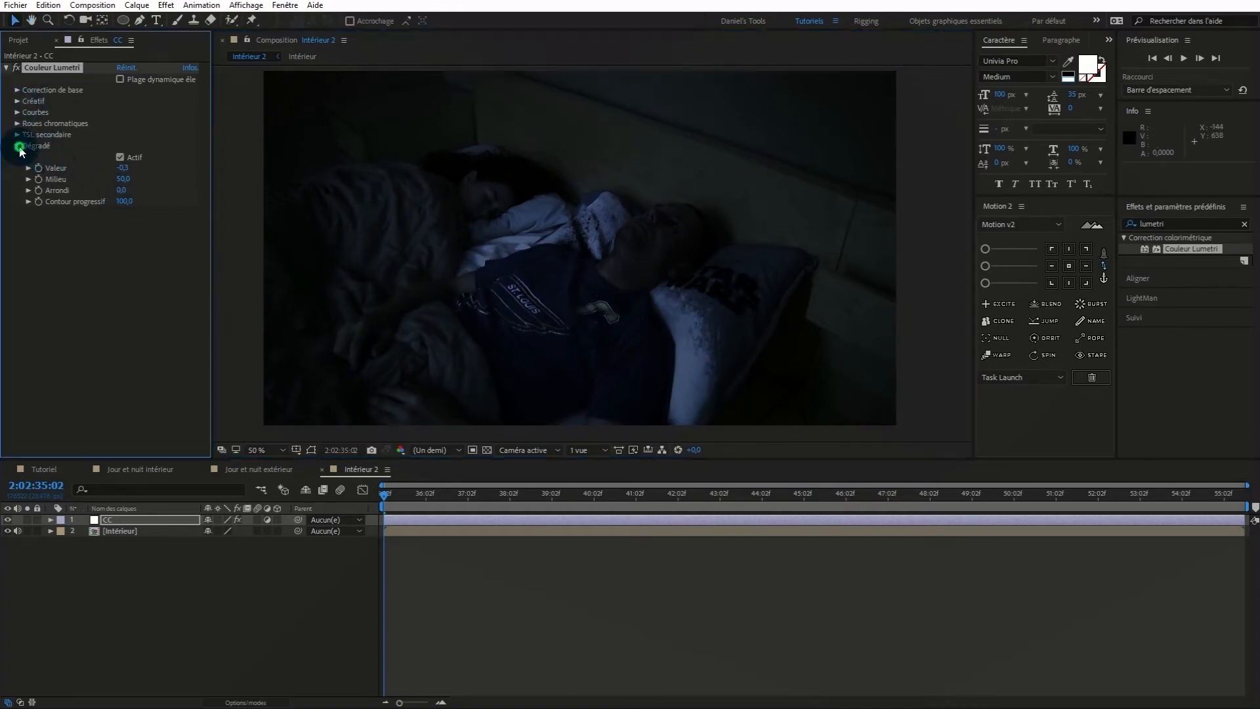
{"action": "left_click", "coordinate": [17, 91]}
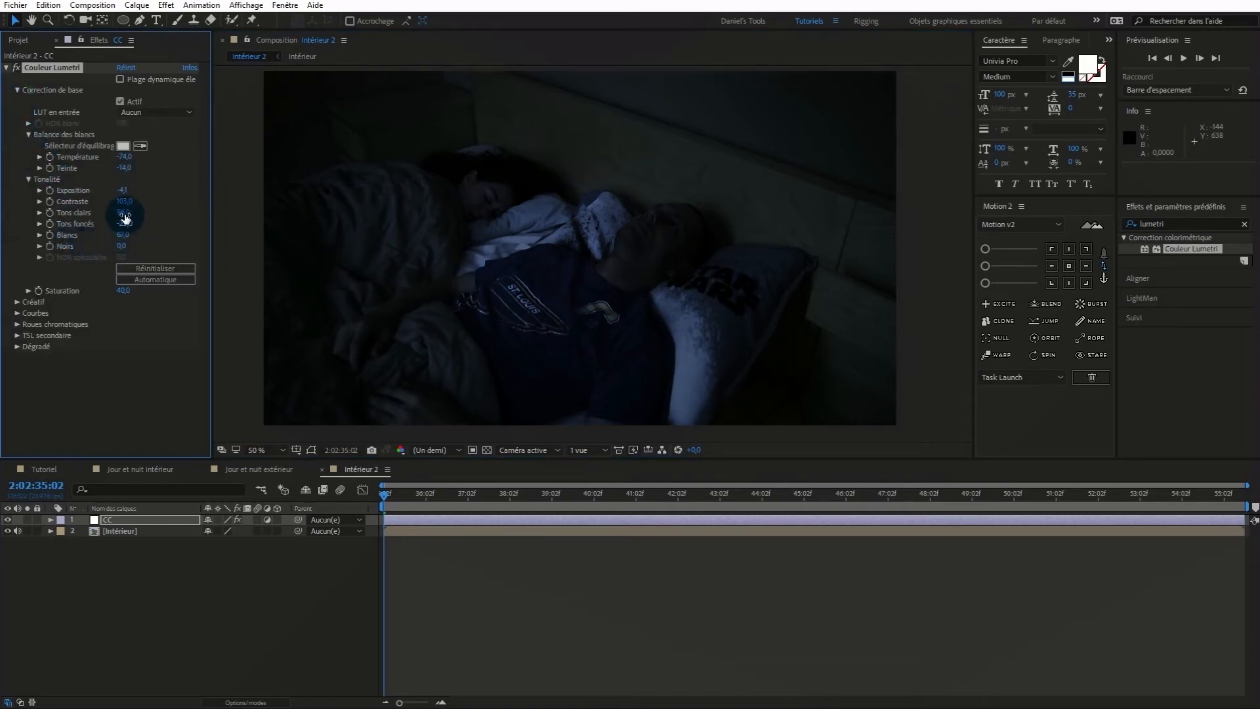
{"action": "left_click_drag", "start_coordinate": [116, 217], "coordinate": [114, 236]}
{"action": "left_click", "coordinate": [143, 270]}
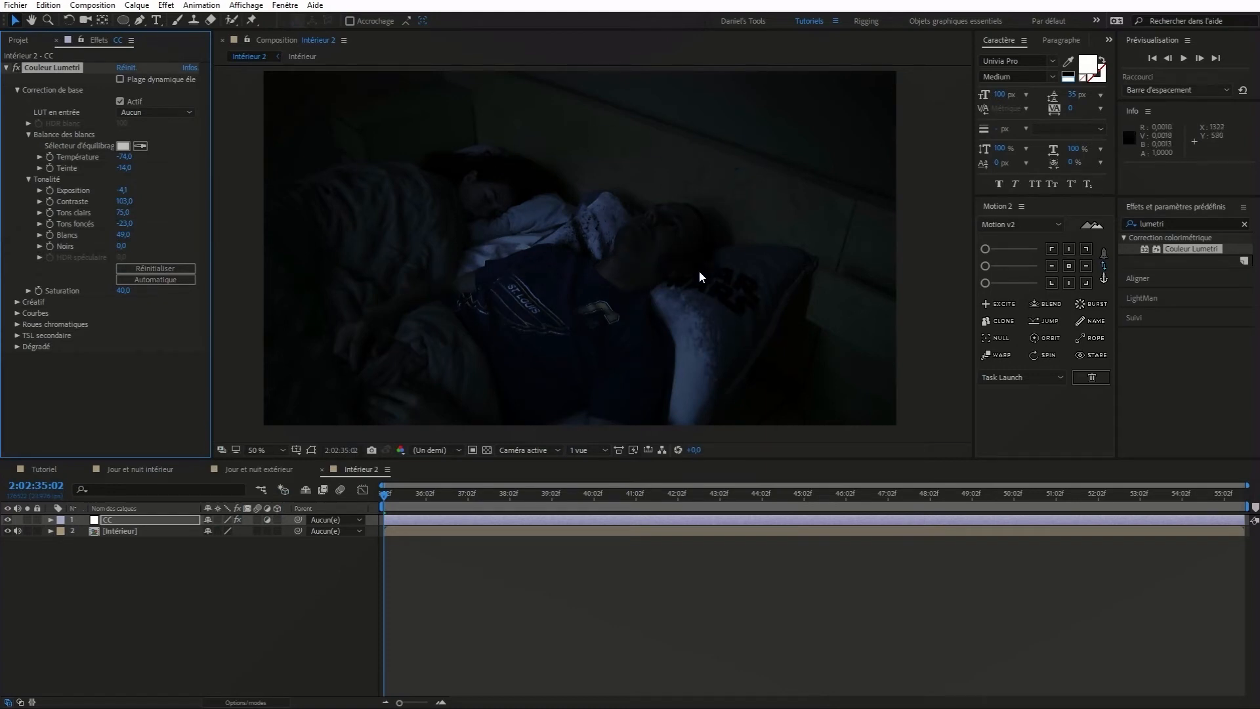
{"action": "left_click", "coordinate": [17, 67]}
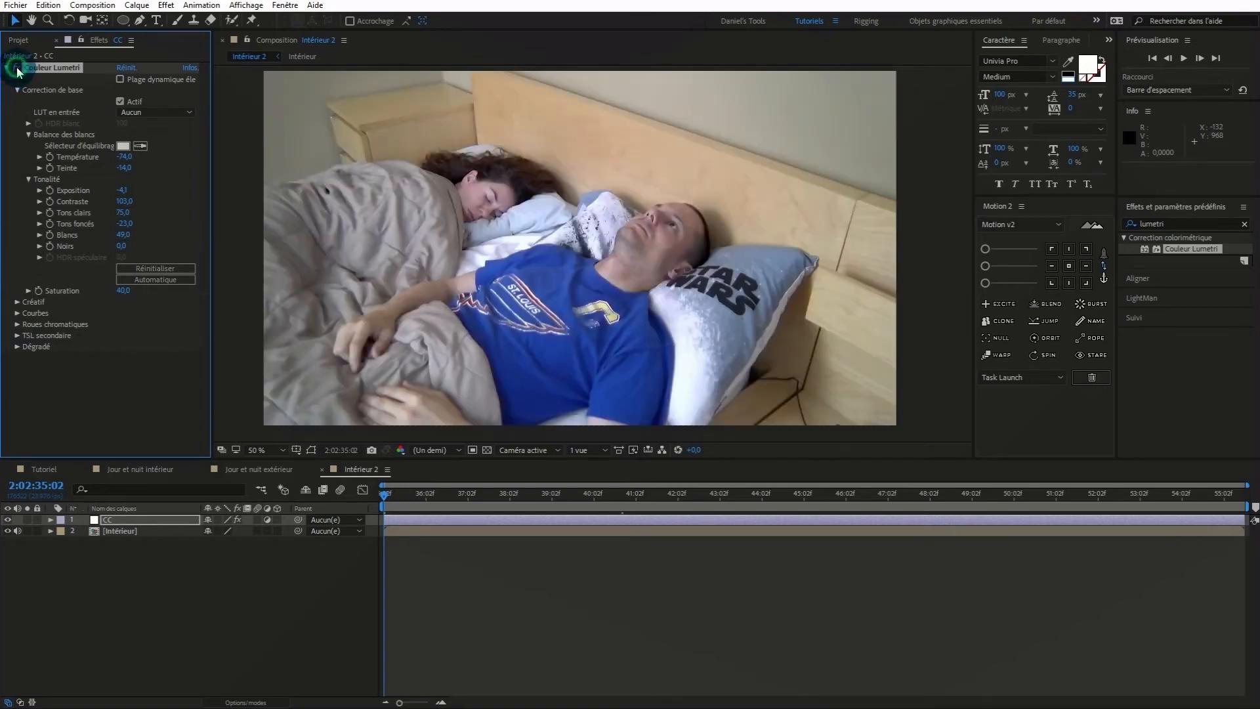
{"action": "left_click", "coordinate": [17, 67]}
{"action": "left_click", "coordinate": [6, 69]}
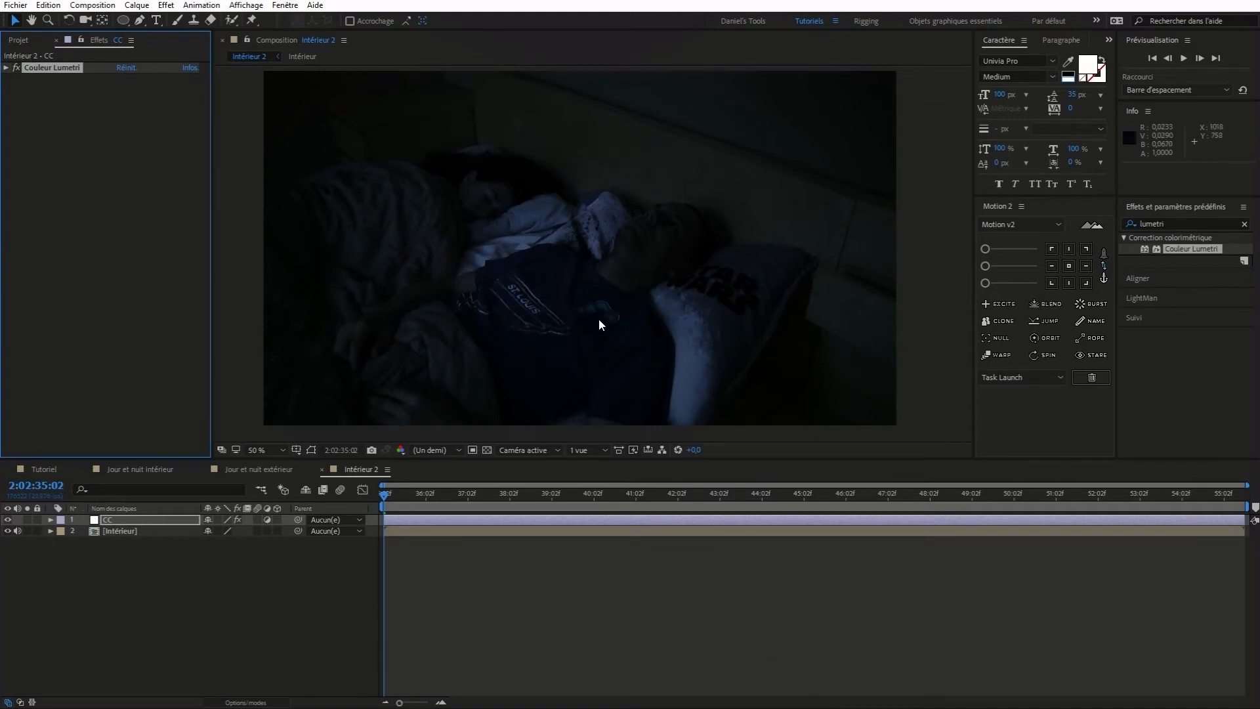
Create a new composition from the Extérieur composition and scrub through its footage to about 1:03:33:13
{"action": "left_click", "coordinate": [365, 567]}
{"action": "left_click", "coordinate": [22, 38]}
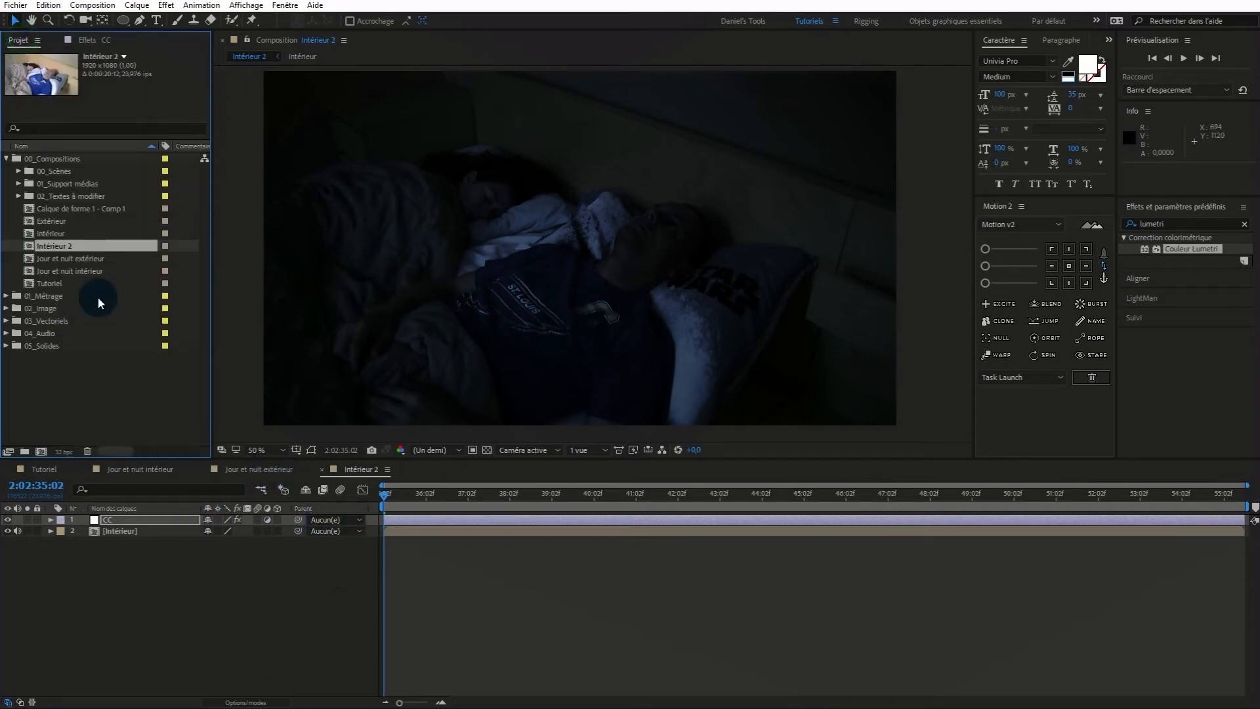
{"action": "left_click", "coordinate": [66, 233]}
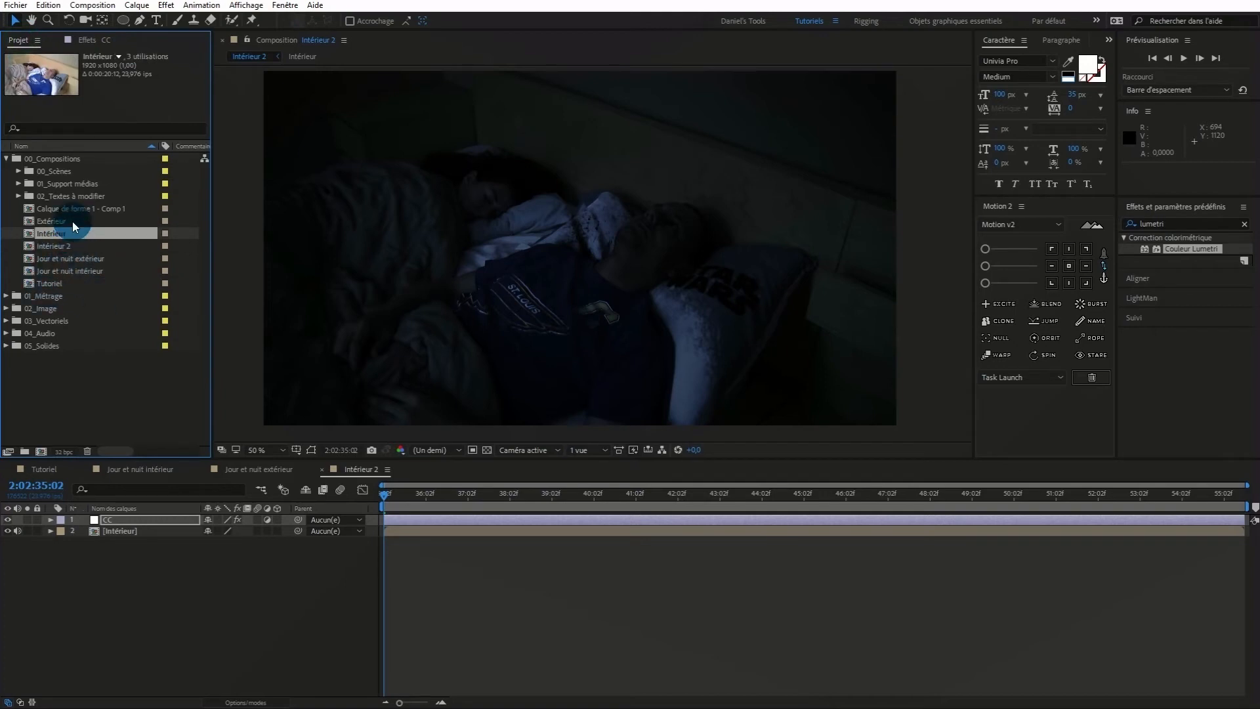
{"action": "left_click", "coordinate": [76, 221]}
{"action": "left_click_drag", "start_coordinate": [74, 218], "coordinate": [38, 451]}
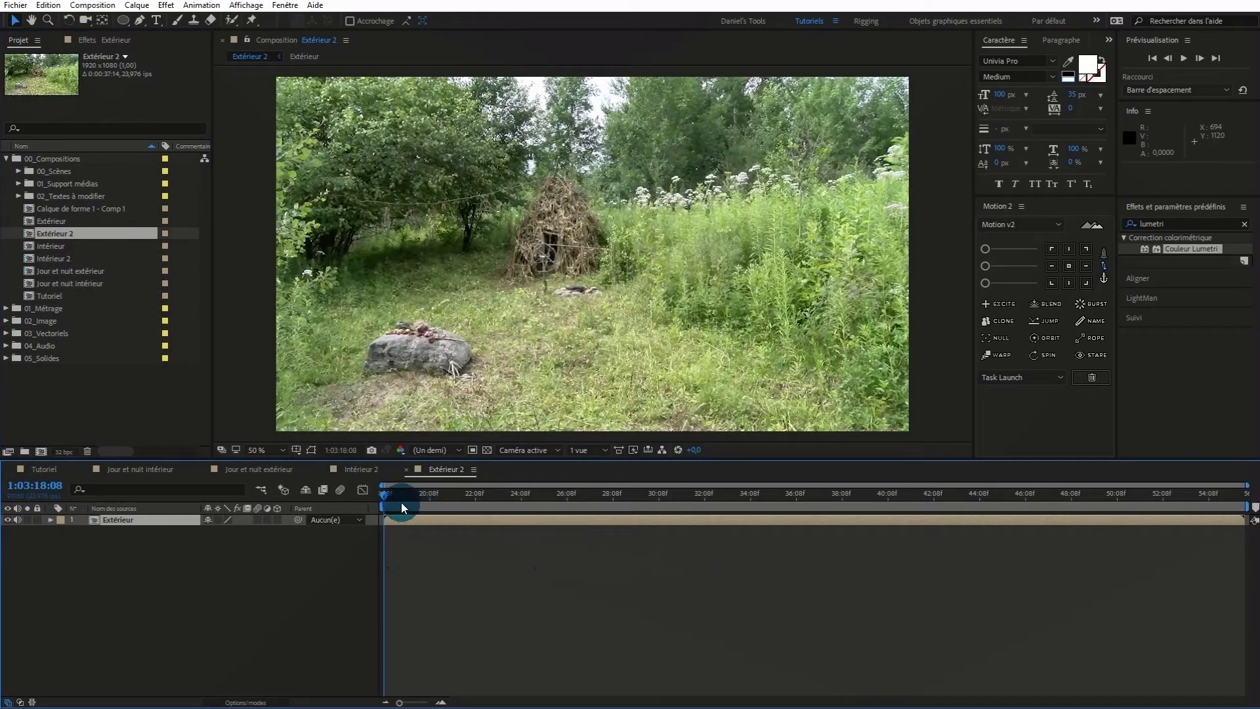
{"action": "left_click_drag", "start_coordinate": [381, 492], "coordinate": [727, 528]}
Create a black solid named Masques at the full composition size above the Extérieur layer
{"action": "left_click", "coordinate": [309, 618]}
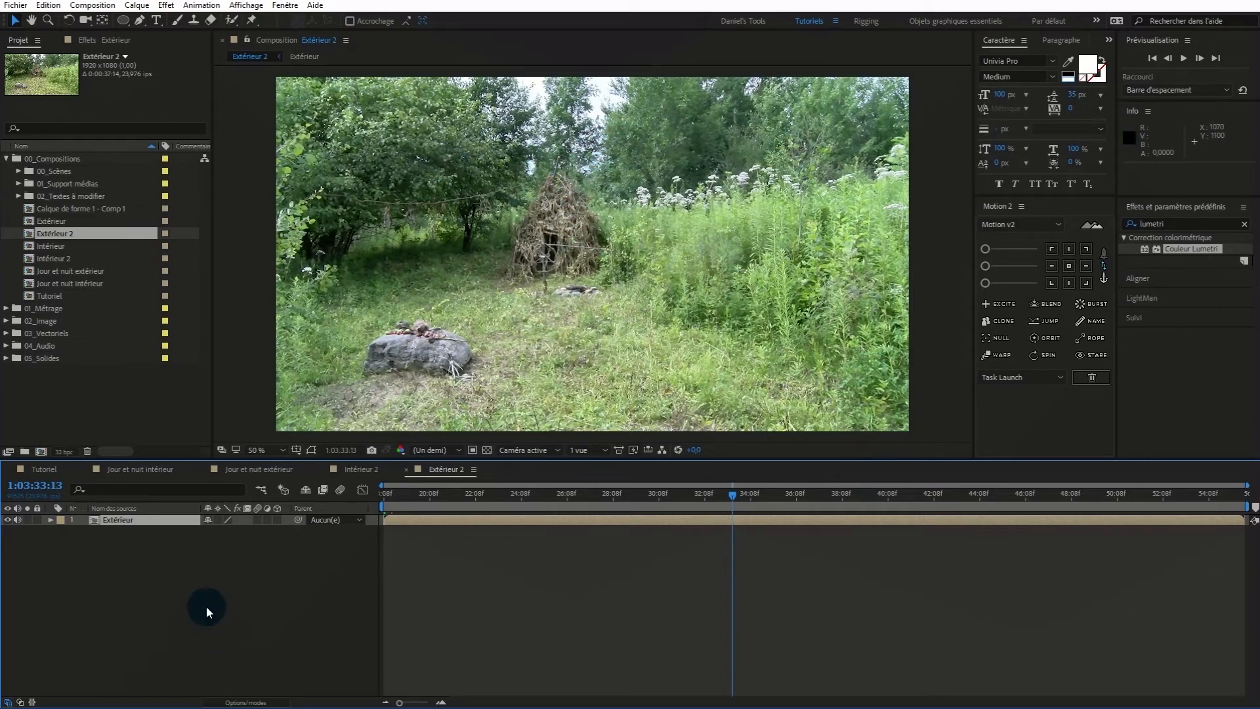
{"action": "right_click", "coordinate": [234, 575]}
{"action": "left_click", "coordinate": [274, 587]}
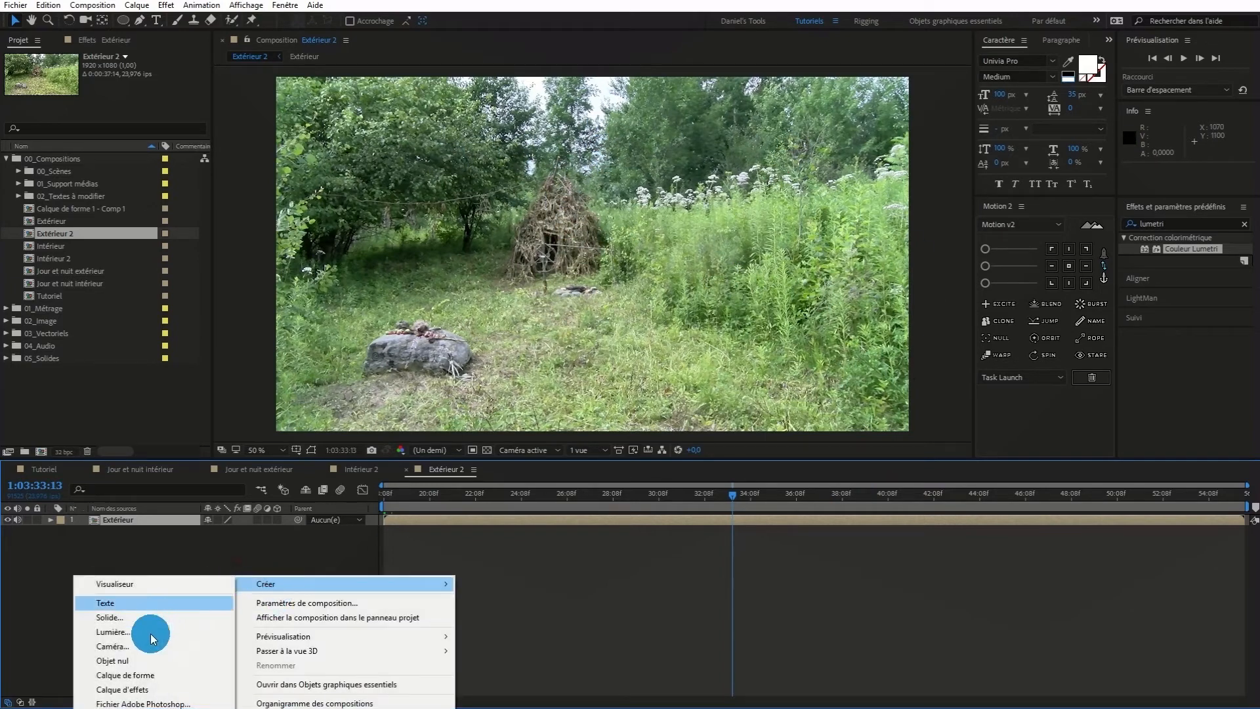
{"action": "left_click", "coordinate": [139, 620]}
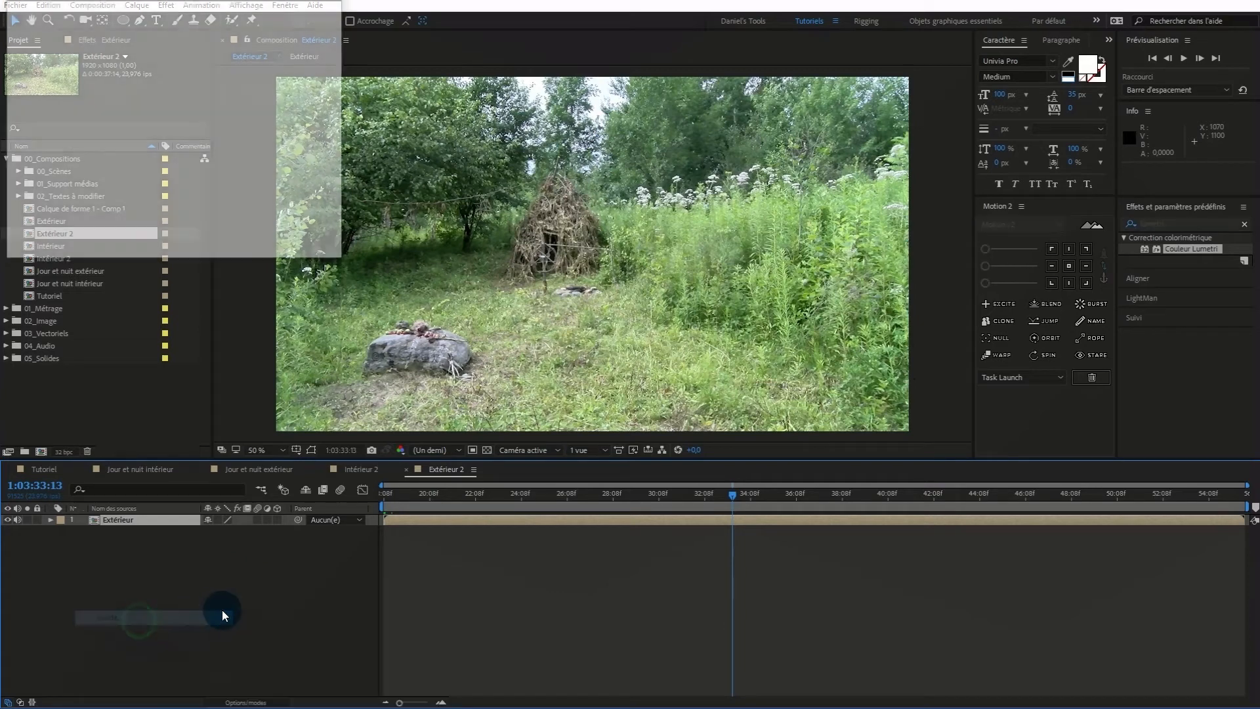
{"action": "left_click", "coordinate": [165, 208]}
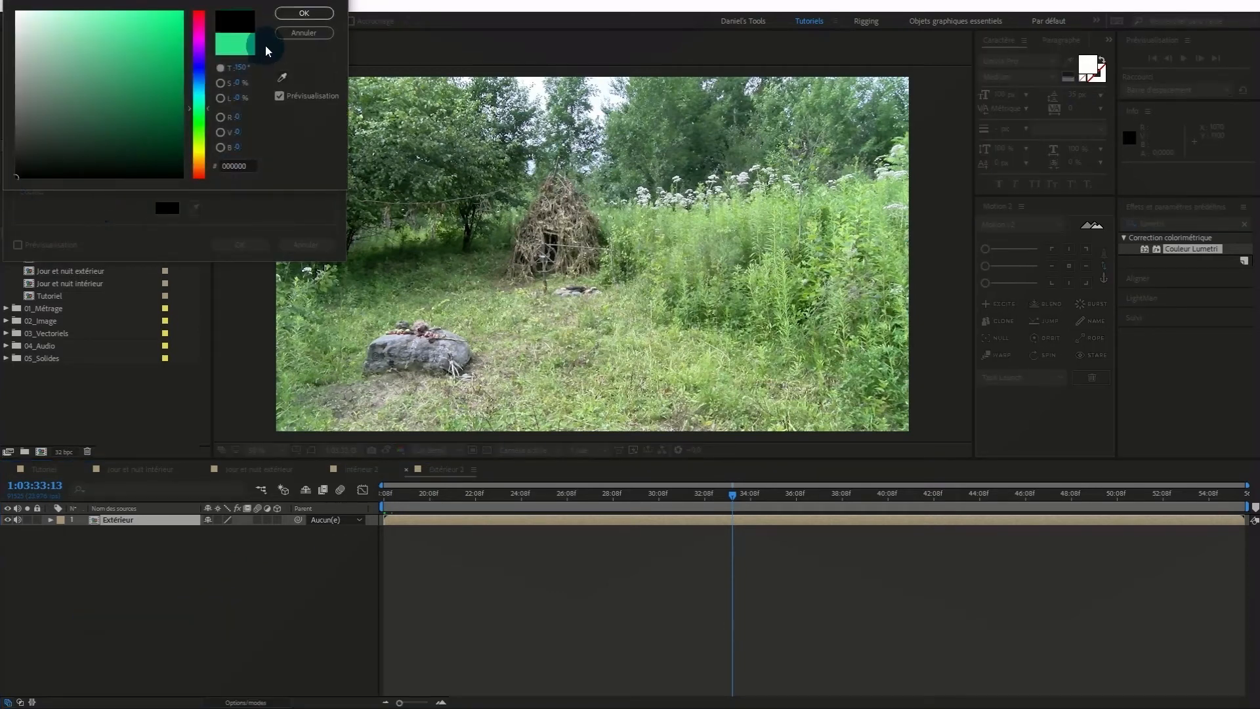
{"action": "left_click", "coordinate": [303, 13]}
{"action": "left_click", "coordinate": [187, 160]}
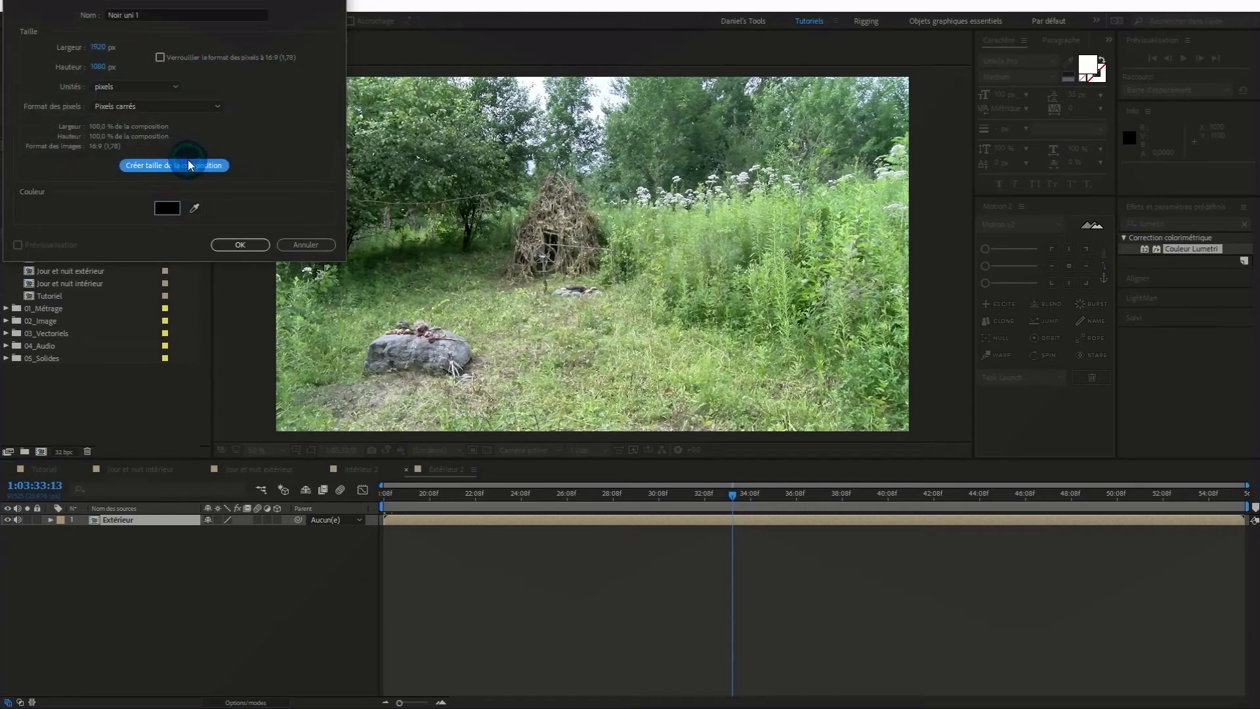
{"action": "left_click", "coordinate": [181, 13]}
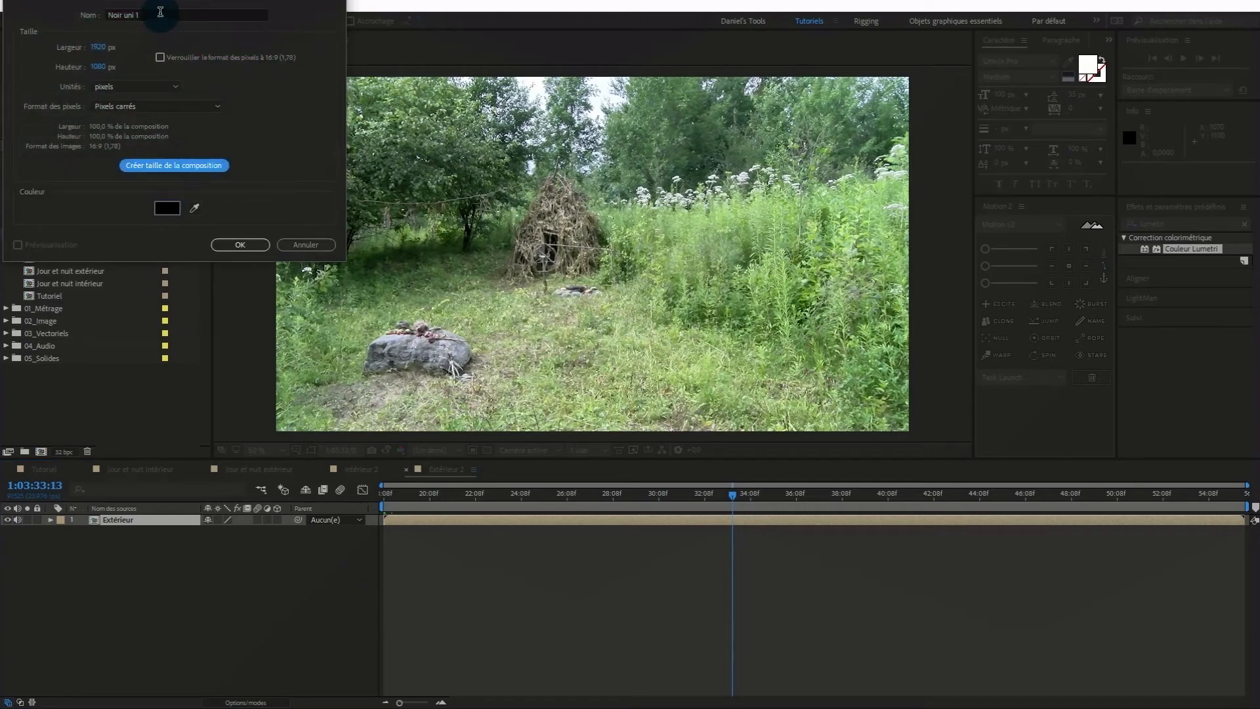
{"action": "left_click", "coordinate": [161, 11]}
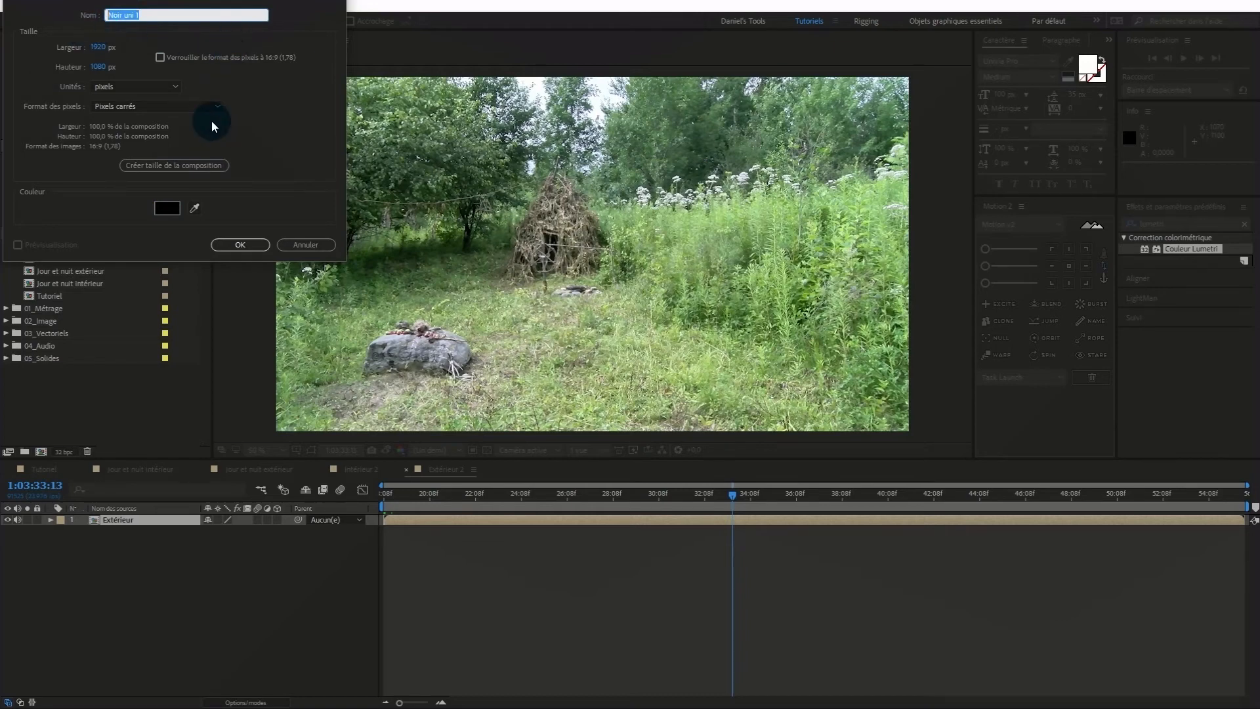
{"action": "type", "text": "Masques"}
{"action": "left_click", "coordinate": [247, 248]}
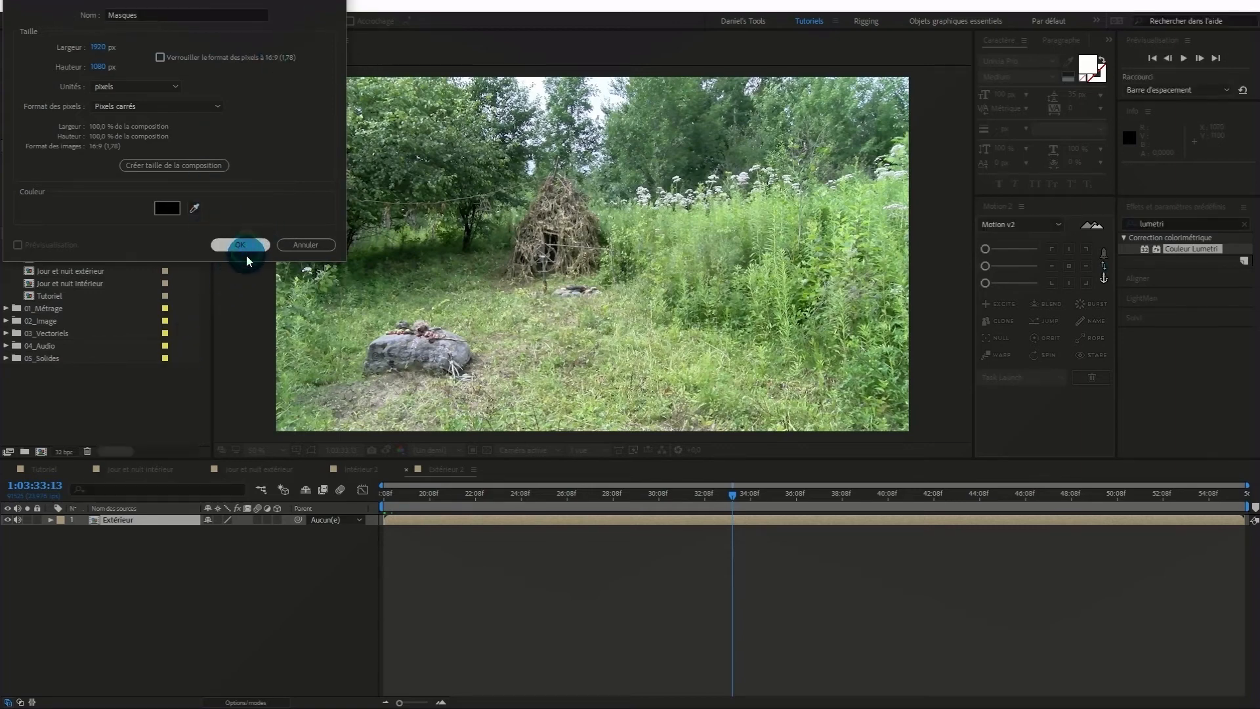
Move the current time to 1:03:26:20 and hide the Masques layer
{"action": "left_click_drag", "start_coordinate": [727, 512], "coordinate": [578, 503]}
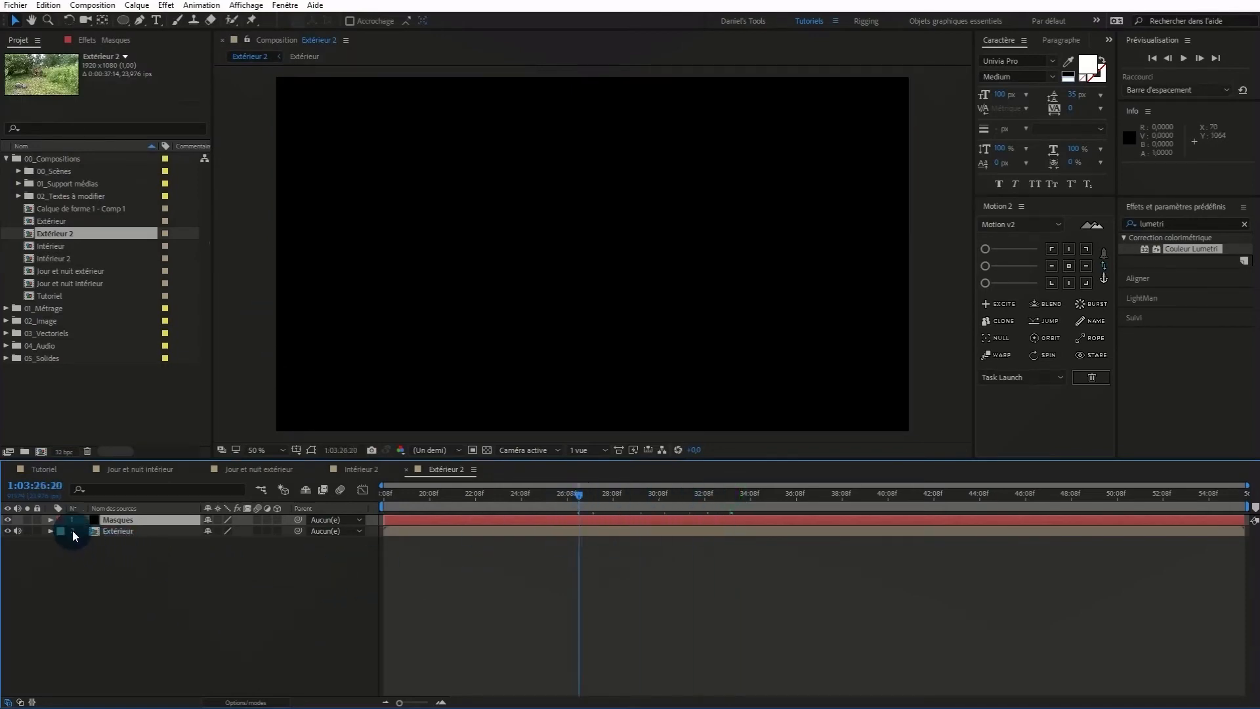
{"action": "left_click", "coordinate": [8, 520]}
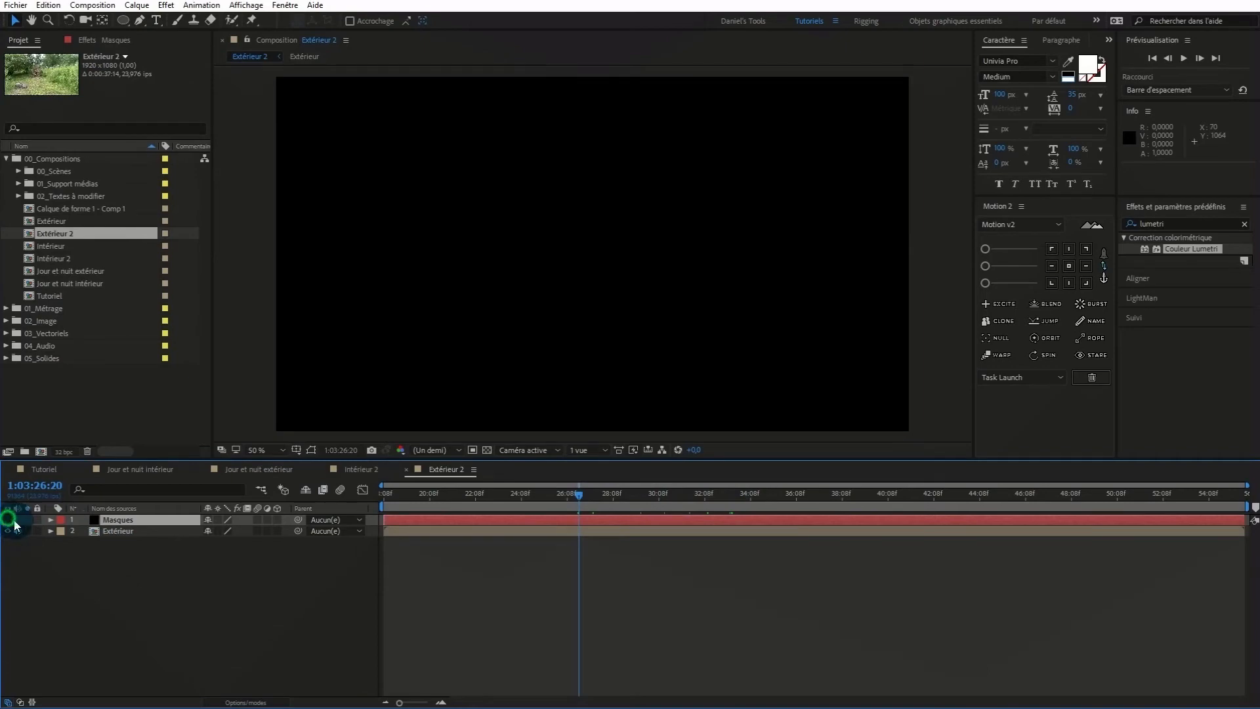
Draw a closed Pen mask on the Masques layer around the bright gap beneath the trees, to the left of the hut
{"action": "left_click", "coordinate": [151, 521]}
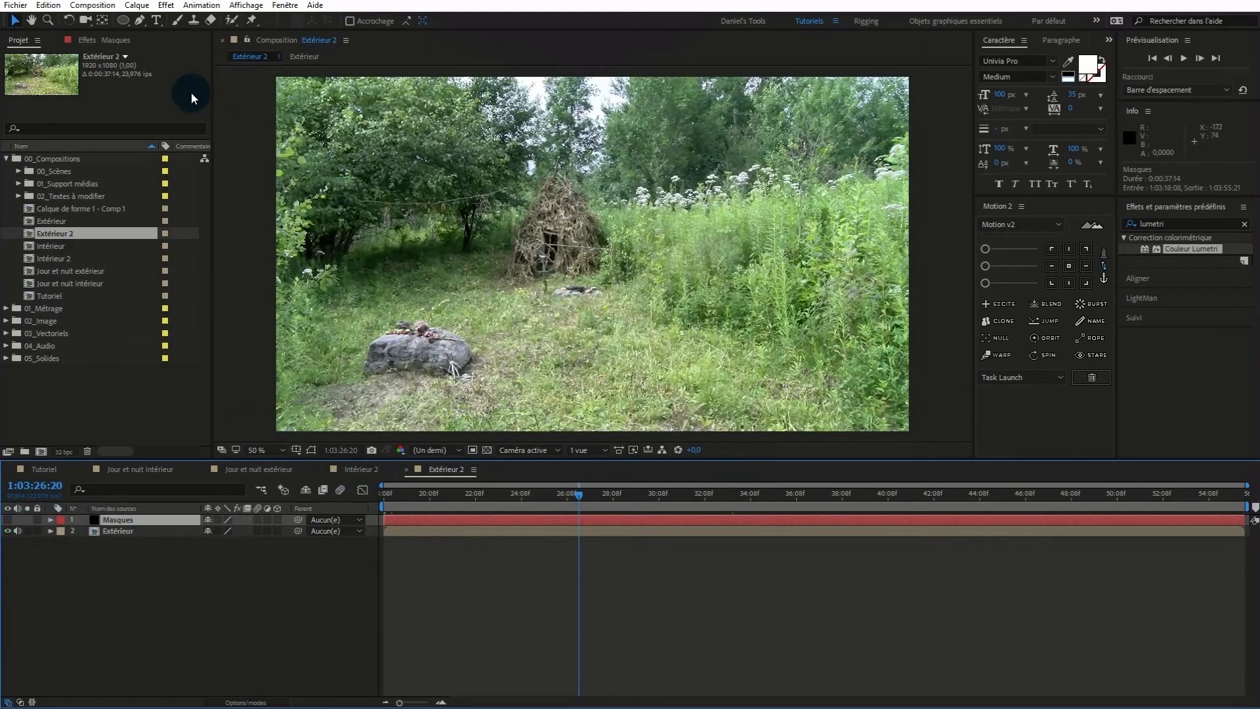
{"action": "left_click", "coordinate": [138, 24]}
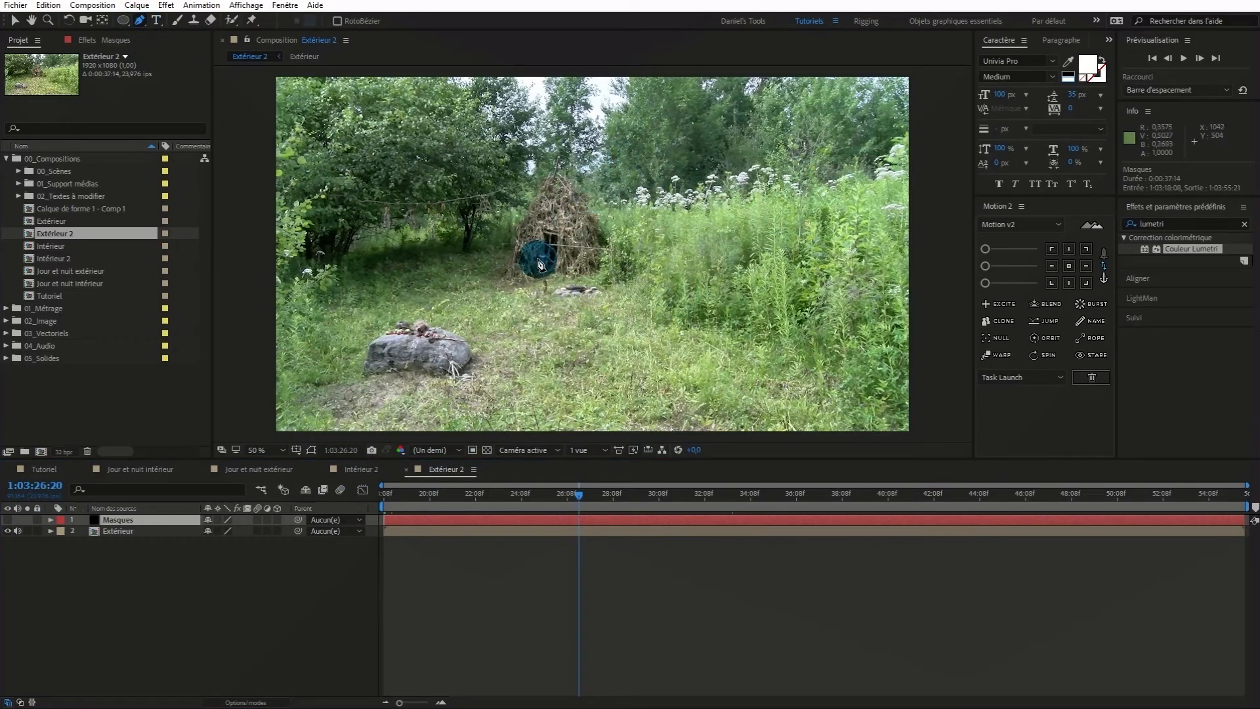
{"action": "left_click", "coordinate": [459, 229]}
{"action": "left_click", "coordinate": [418, 244]}
{"action": "left_click", "coordinate": [395, 249]}
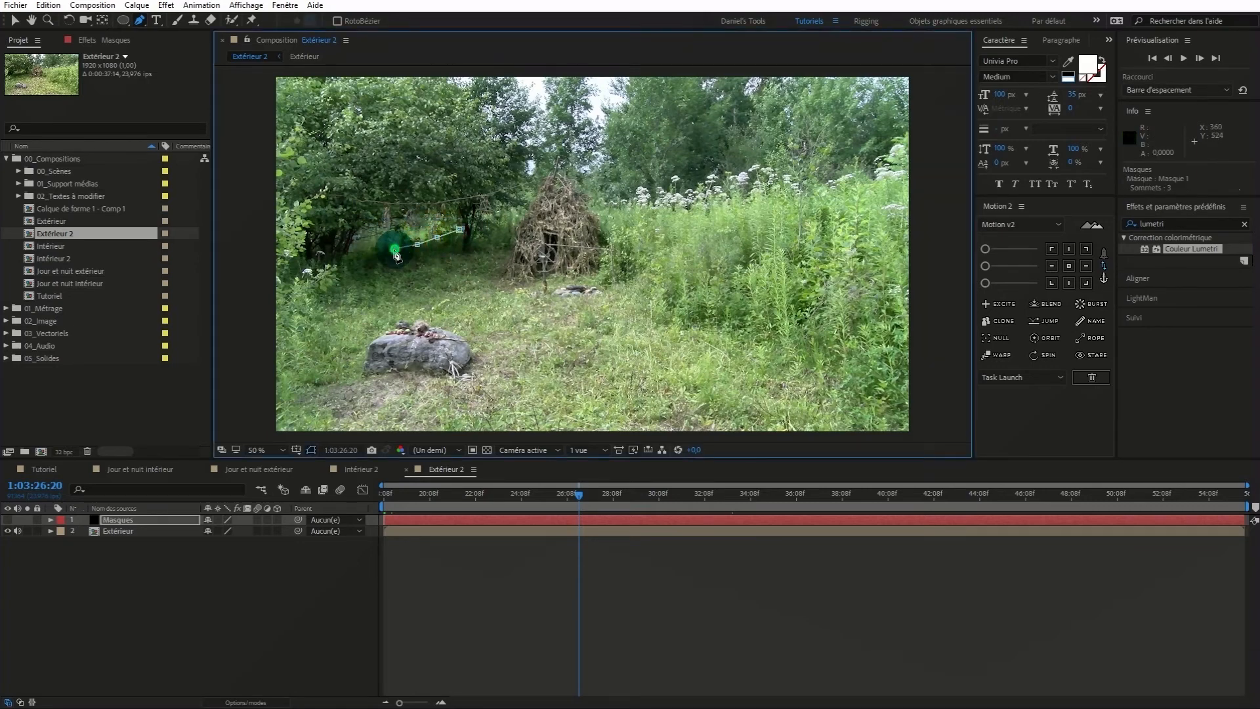
{"action": "left_click", "coordinate": [368, 249]}
{"action": "left_click", "coordinate": [353, 250]}
{"action": "left_click", "coordinate": [358, 233]}
{"action": "left_click", "coordinate": [366, 228]}
{"action": "left_click", "coordinate": [392, 229]}
{"action": "left_click", "coordinate": [412, 223]}
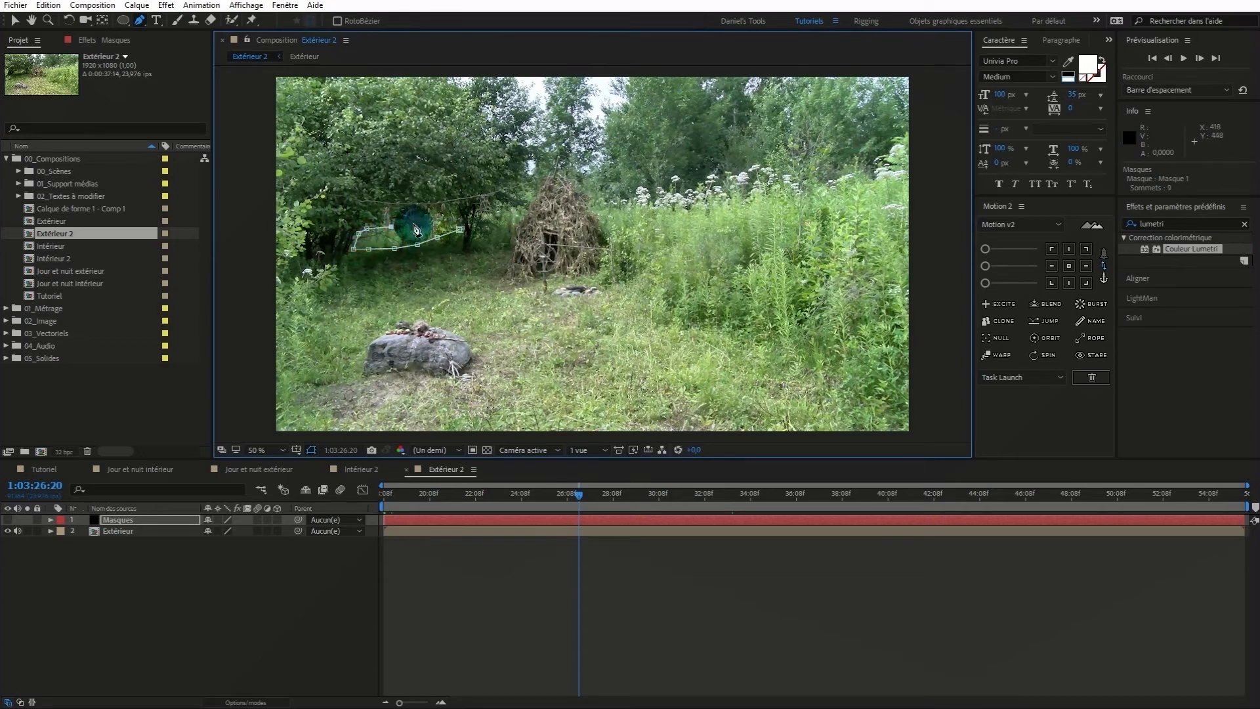
{"action": "left_click", "coordinate": [431, 221]}
{"action": "left_click", "coordinate": [458, 228]}
{"action": "left_click", "coordinate": [451, 221]}
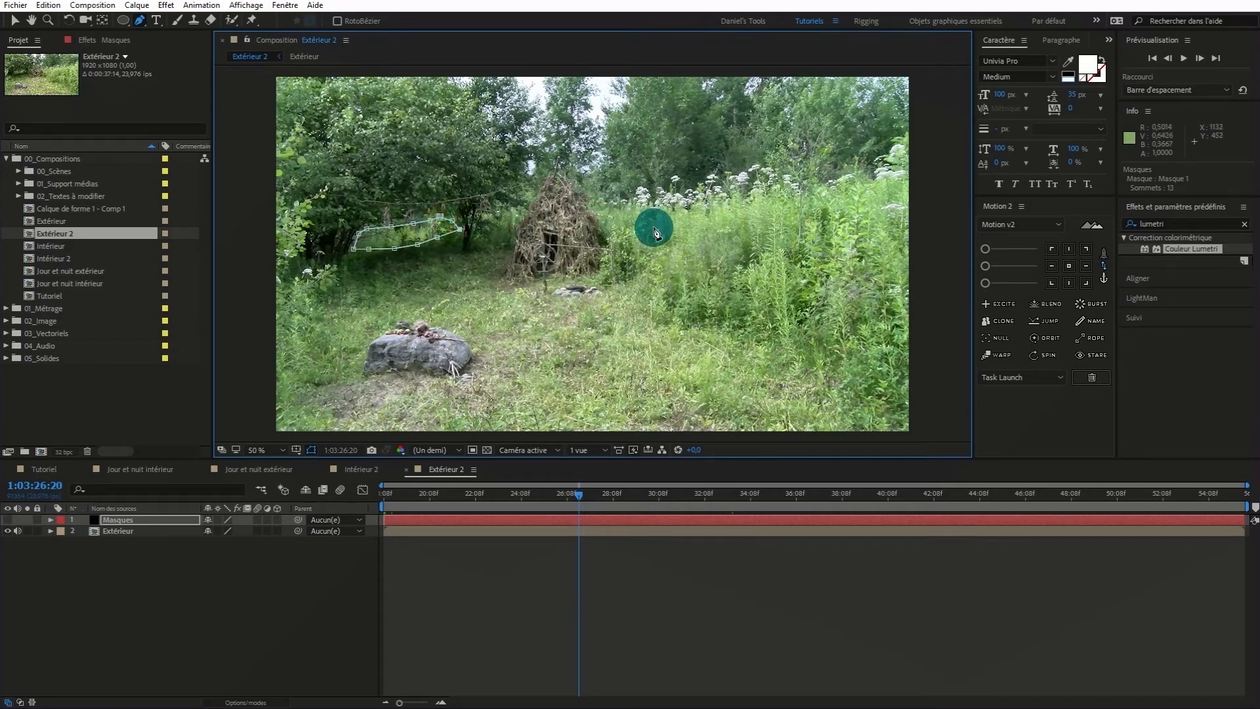
Check the mask and its mode listed under the Masques layer
{"action": "left_click", "coordinate": [51, 520]}
{"action": "left_click", "coordinate": [66, 532]}
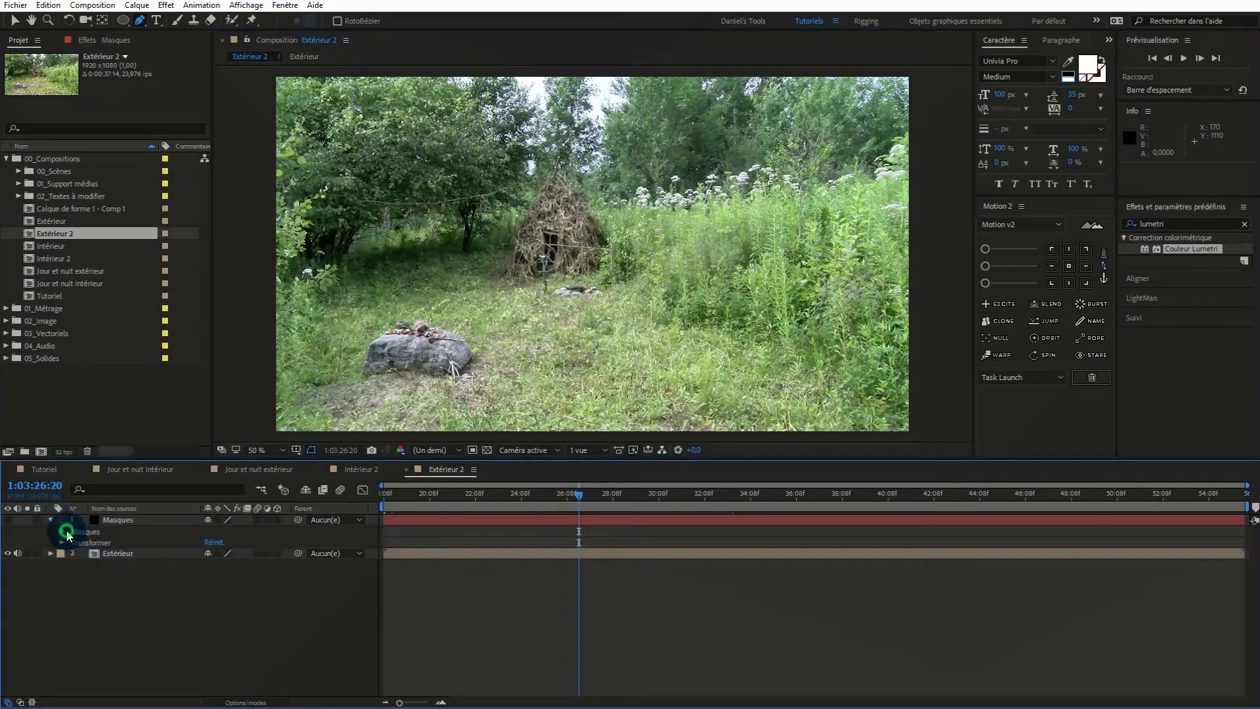
{"action": "left_click", "coordinate": [223, 534]}
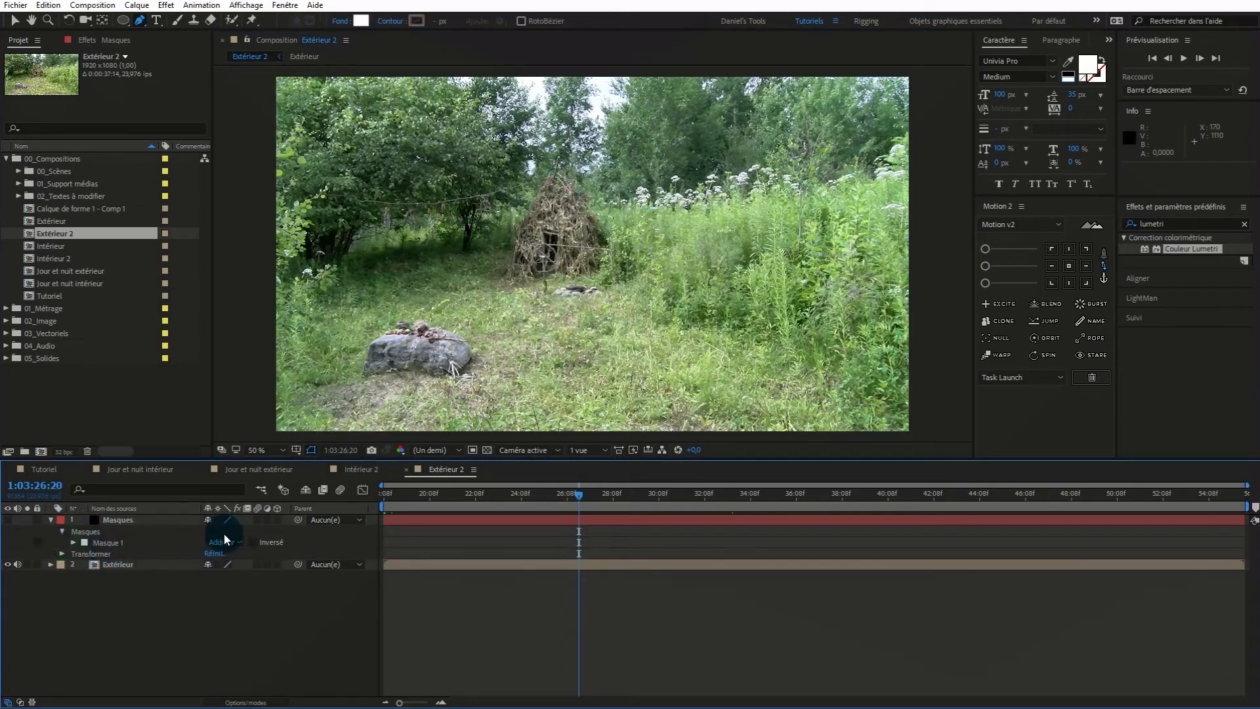
{"action": "left_click", "coordinate": [50, 519]}
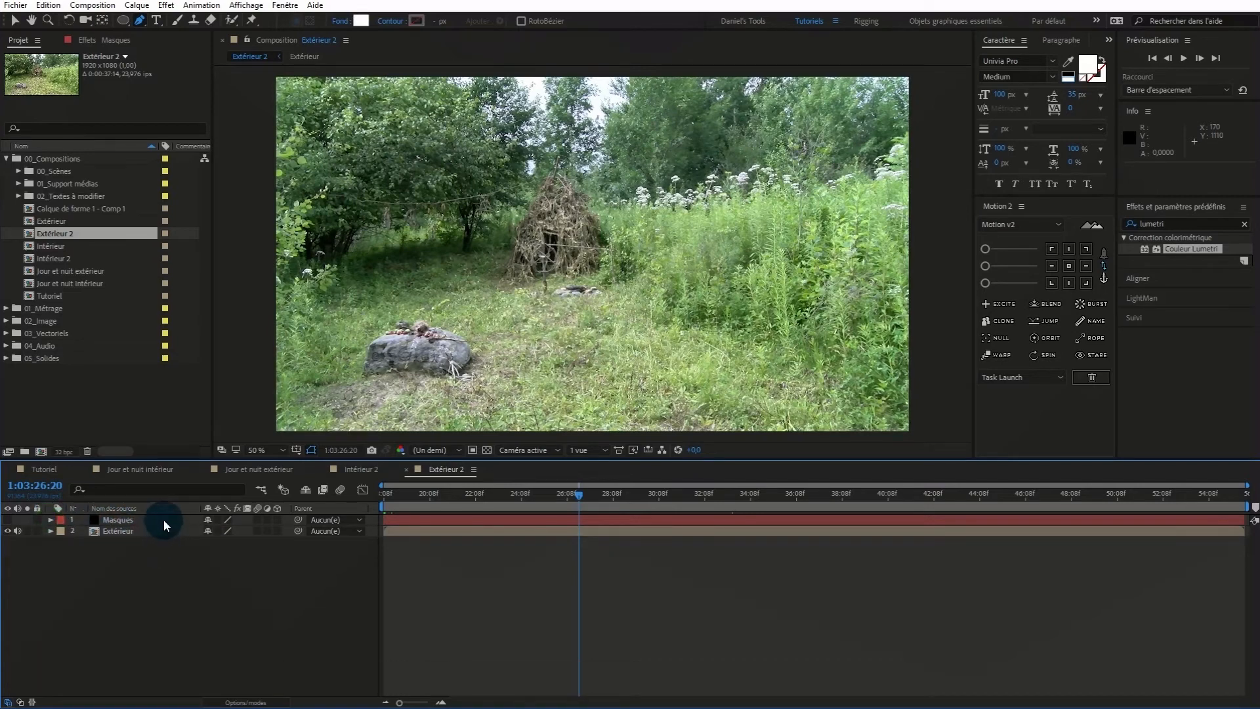
Draw a second mask on Masques around the sky, following the tree edge, the hut's peak and the flower tops and closing above the frame
{"action": "left_click", "coordinate": [165, 519]}
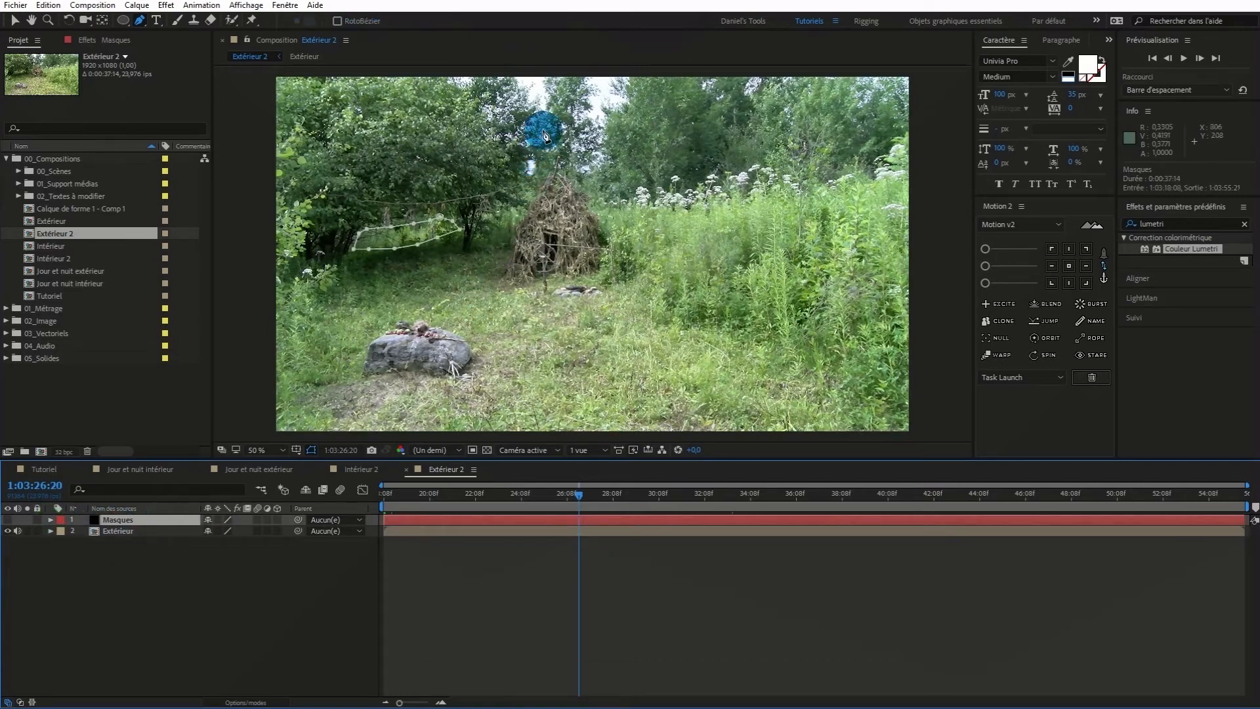
{"action": "key", "text": "space"}
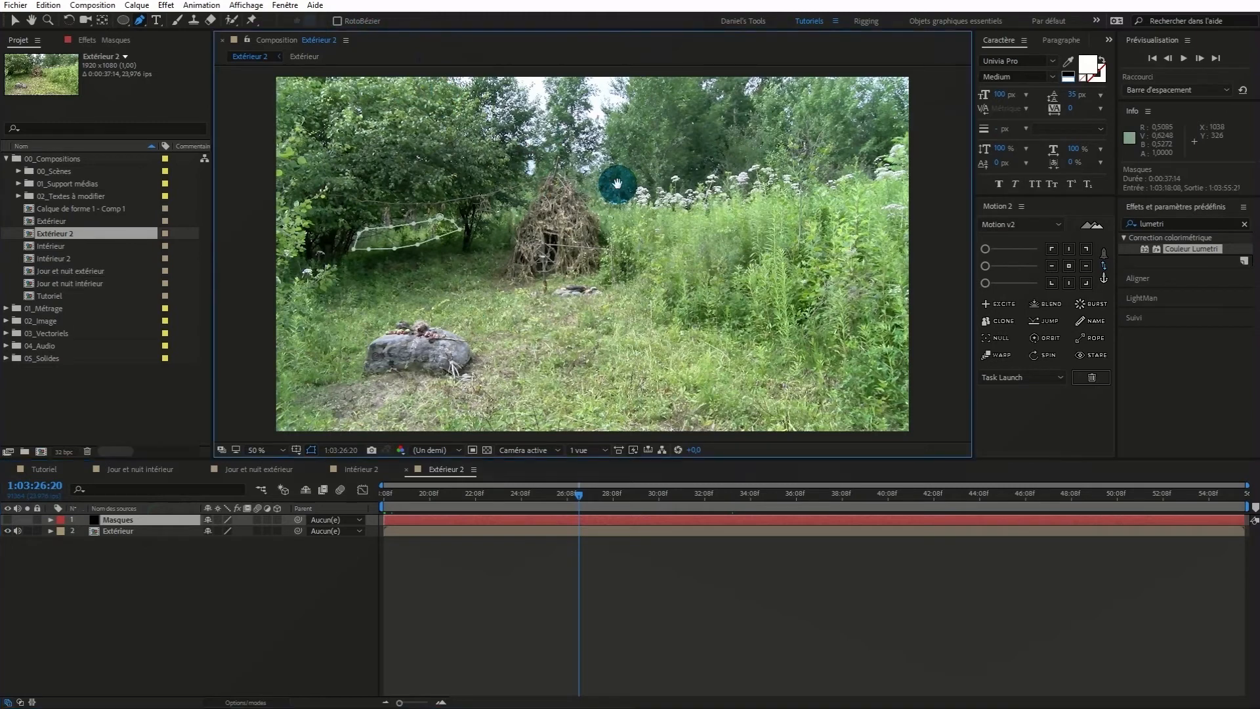
{"action": "left_click_drag", "start_coordinate": [615, 183], "coordinate": [613, 254]}
{"action": "key", "text": "g"}
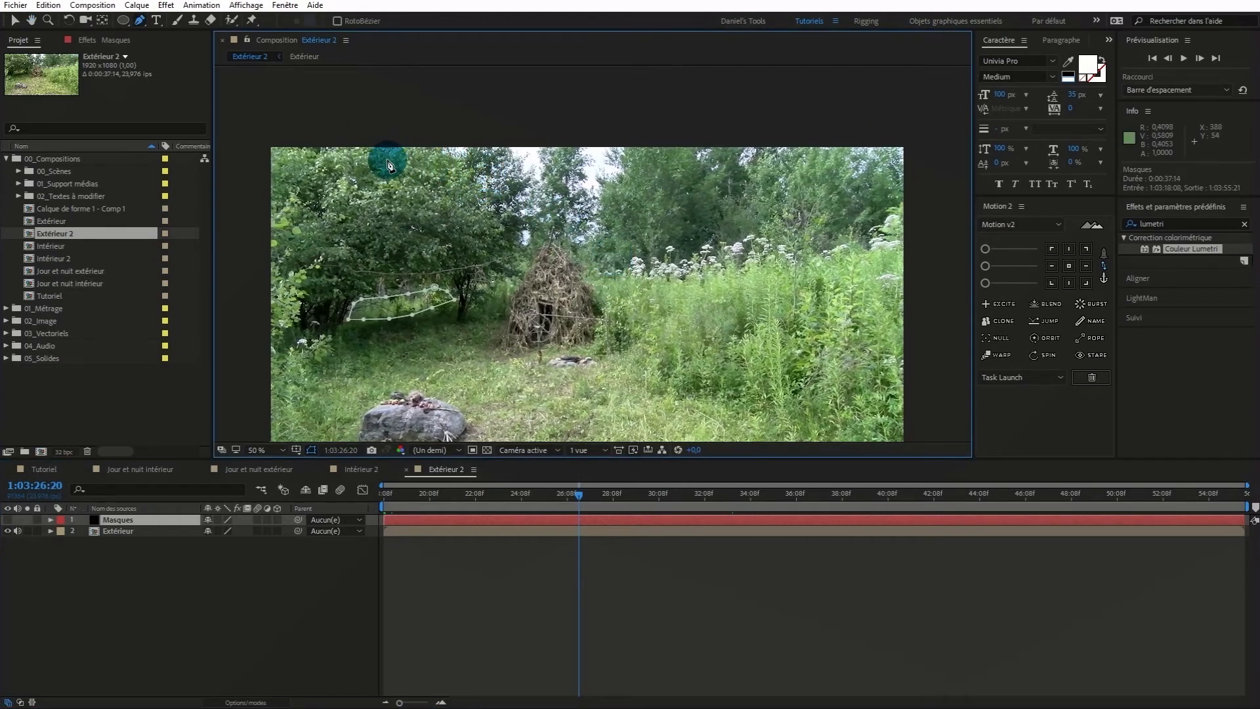
{"action": "left_click", "coordinate": [399, 125]}
{"action": "left_click", "coordinate": [450, 150]}
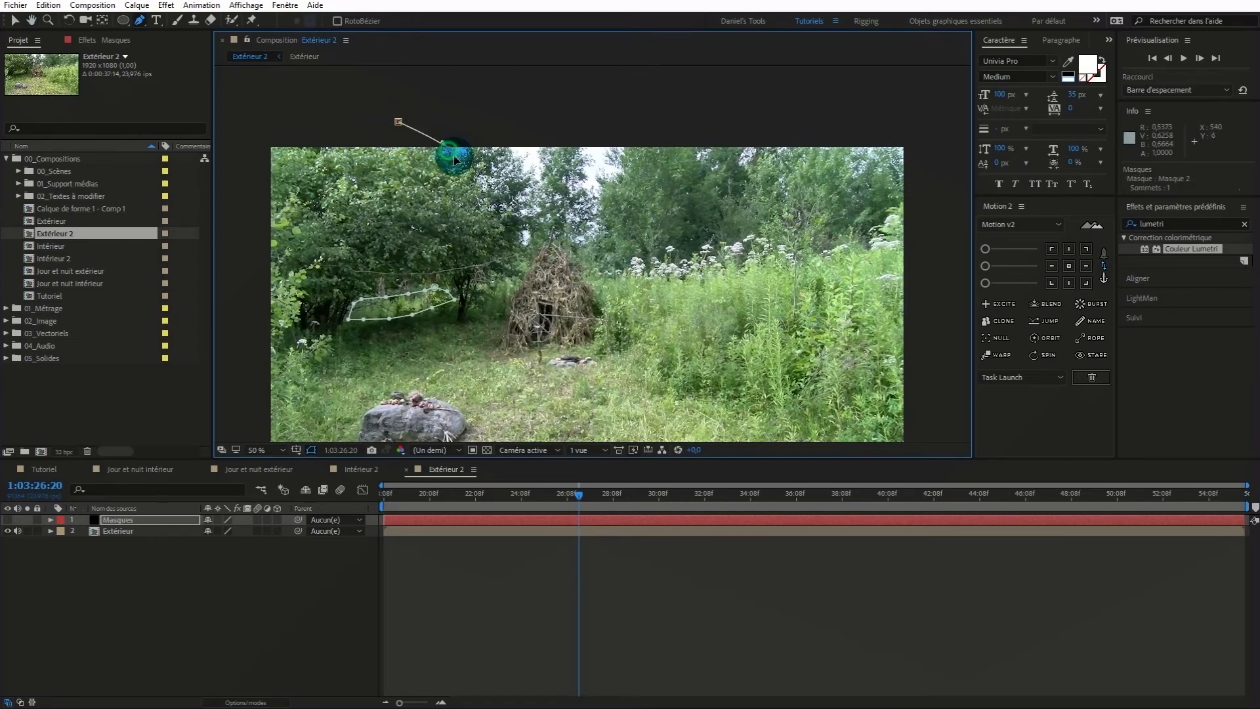
{"action": "left_click", "coordinate": [478, 179]}
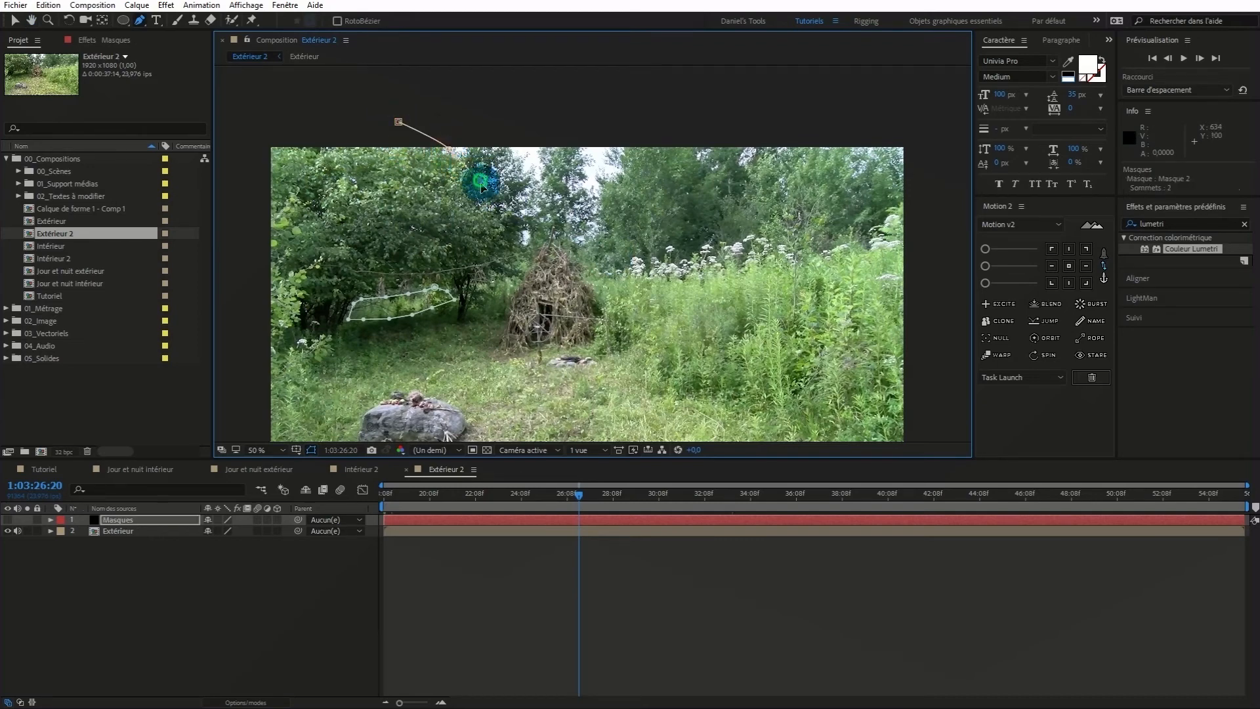
{"action": "left_click", "coordinate": [501, 218]}
{"action": "left_click", "coordinate": [509, 244]}
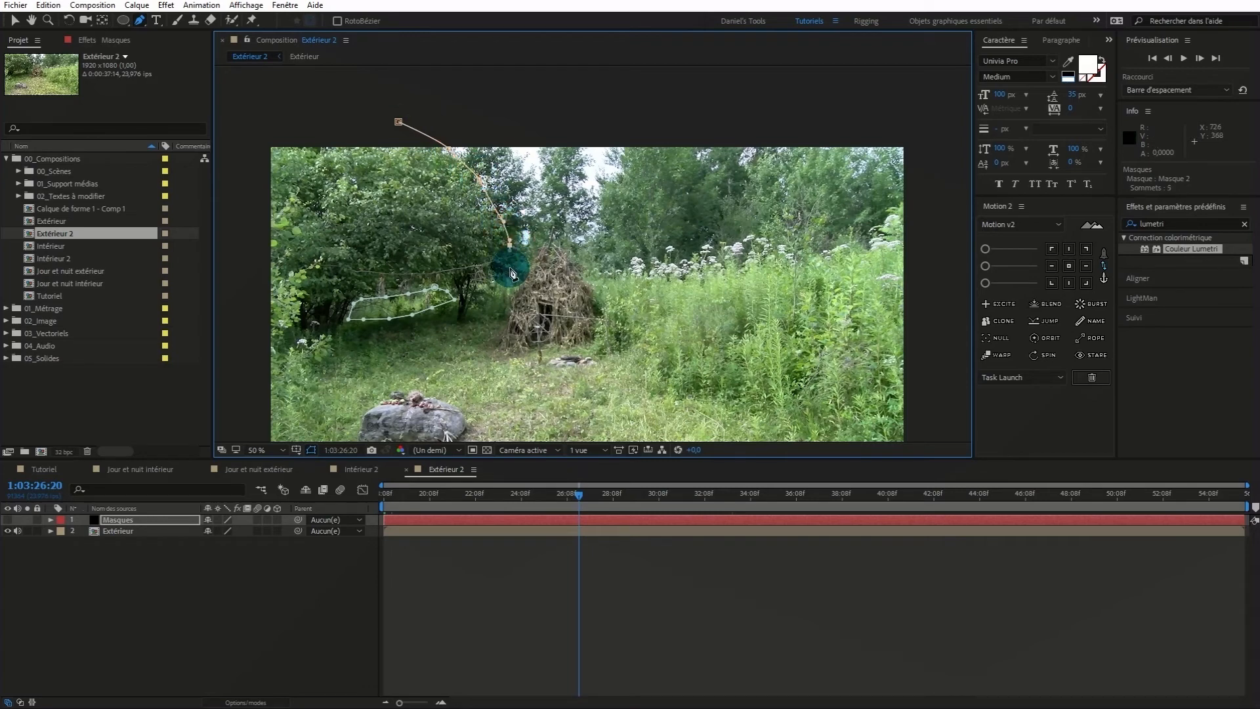
{"action": "left_click", "coordinate": [498, 266]}
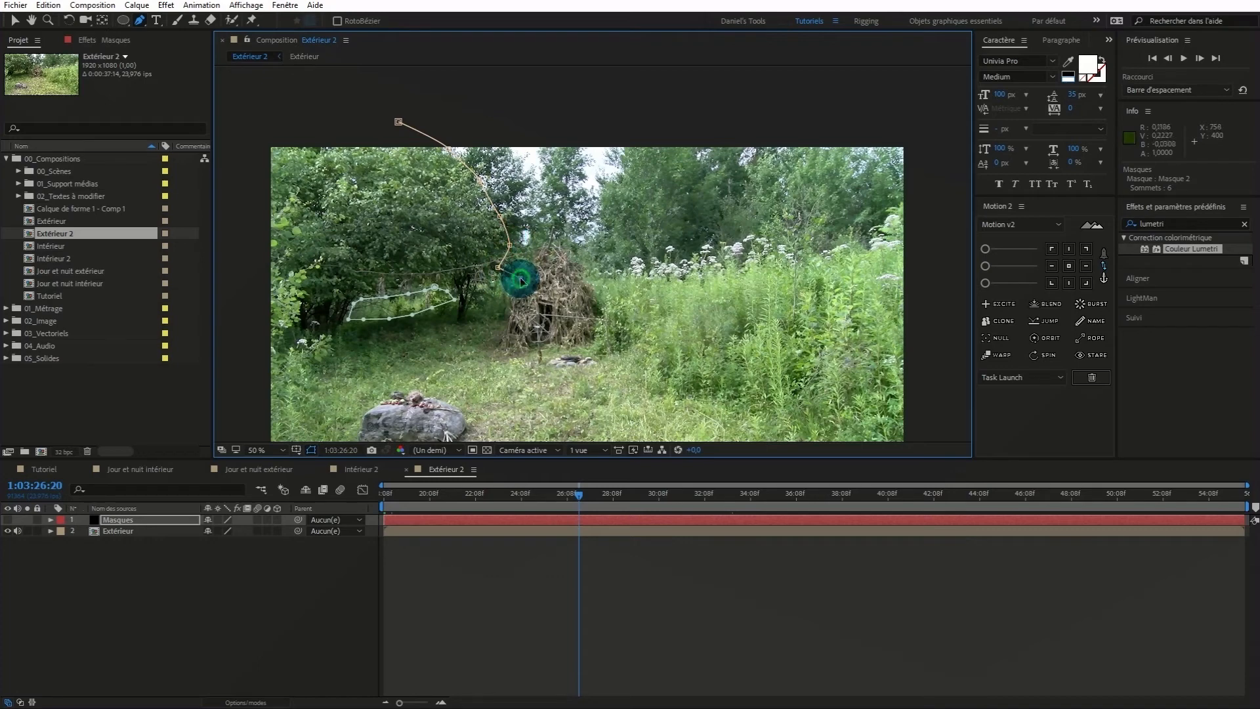
{"action": "left_click", "coordinate": [520, 277]}
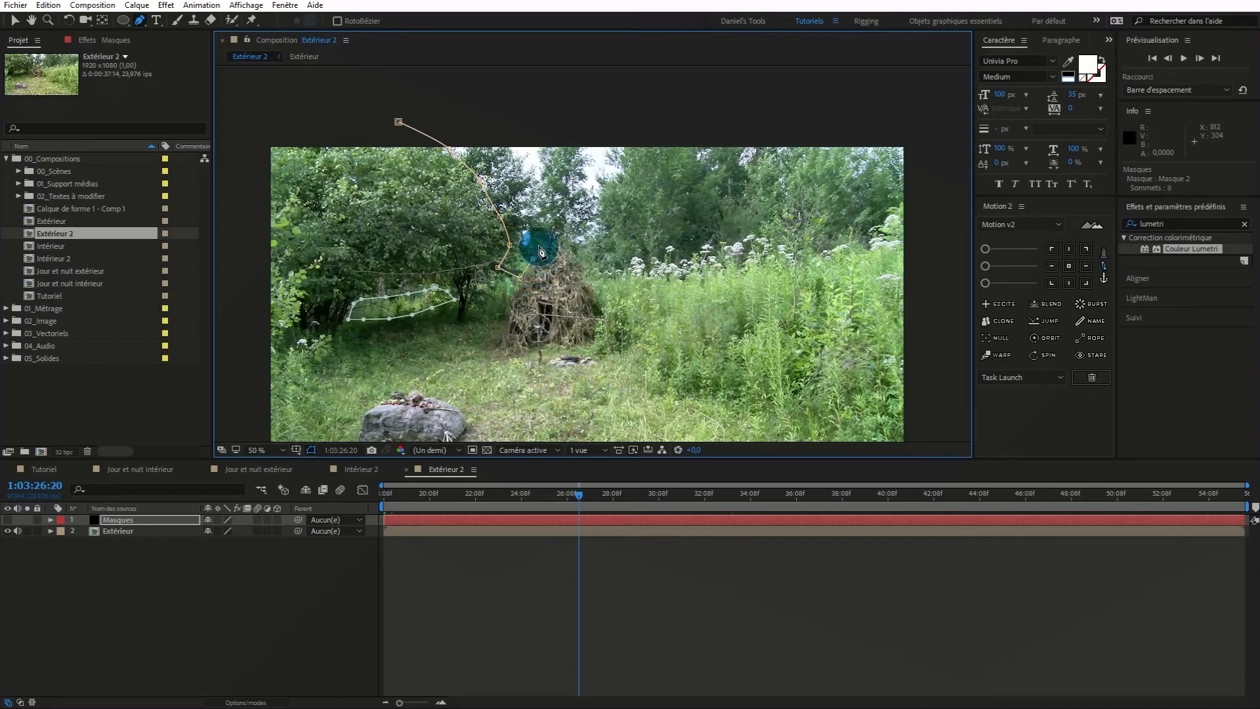
{"action": "left_click", "coordinate": [541, 248]}
{"action": "left_click", "coordinate": [551, 223]}
{"action": "left_click", "coordinate": [558, 235]}
{"action": "left_click", "coordinate": [586, 276]}
{"action": "left_click", "coordinate": [610, 270]}
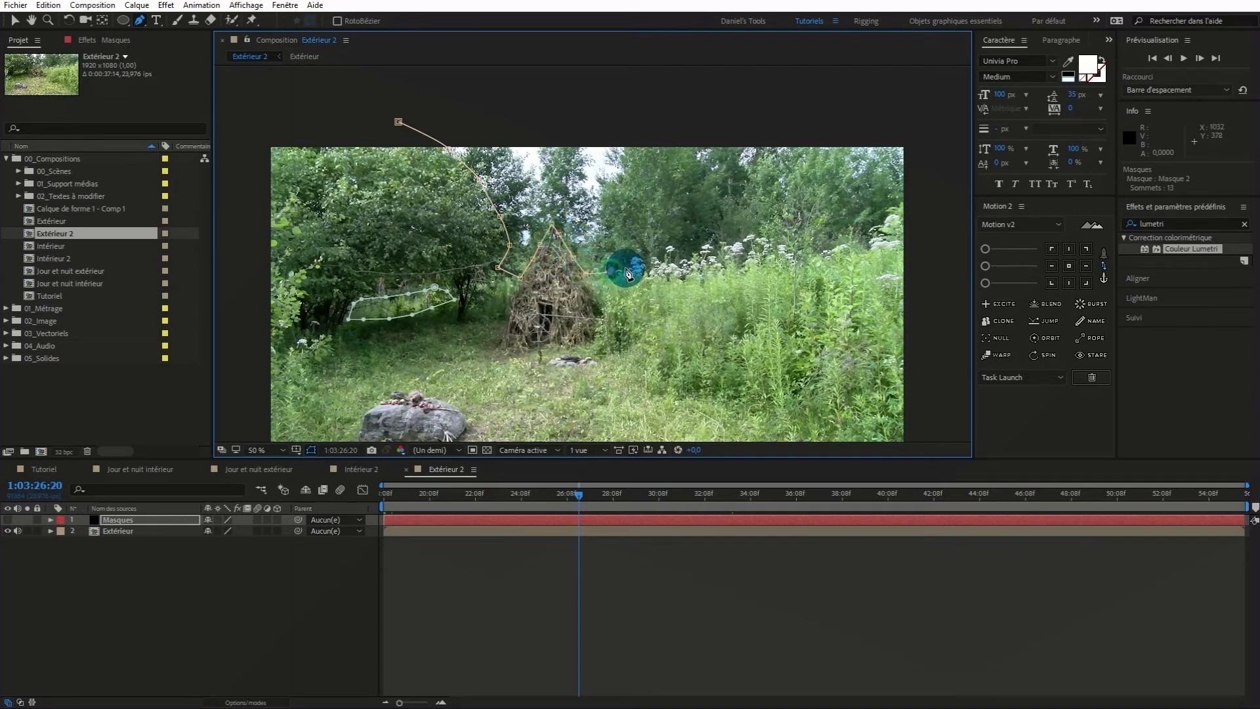
{"action": "left_click", "coordinate": [638, 259]}
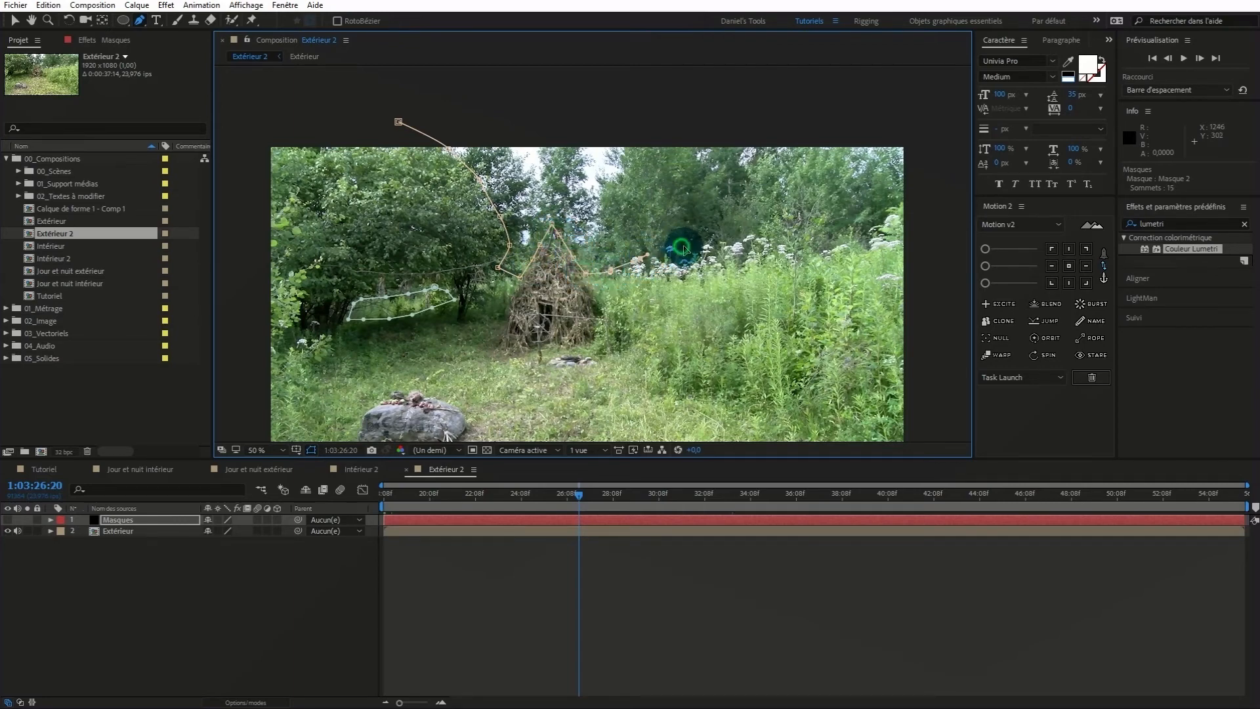
{"action": "left_click", "coordinate": [747, 239]}
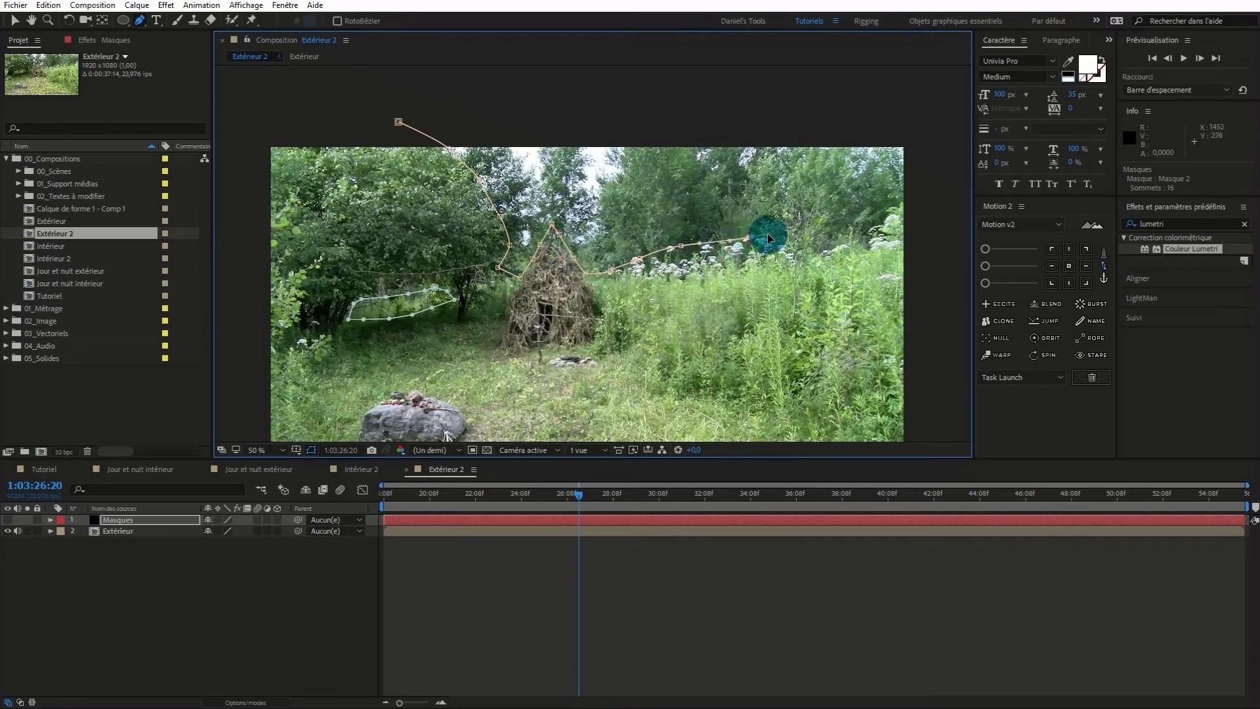
{"action": "left_click", "coordinate": [827, 241]}
{"action": "left_click", "coordinate": [868, 226]}
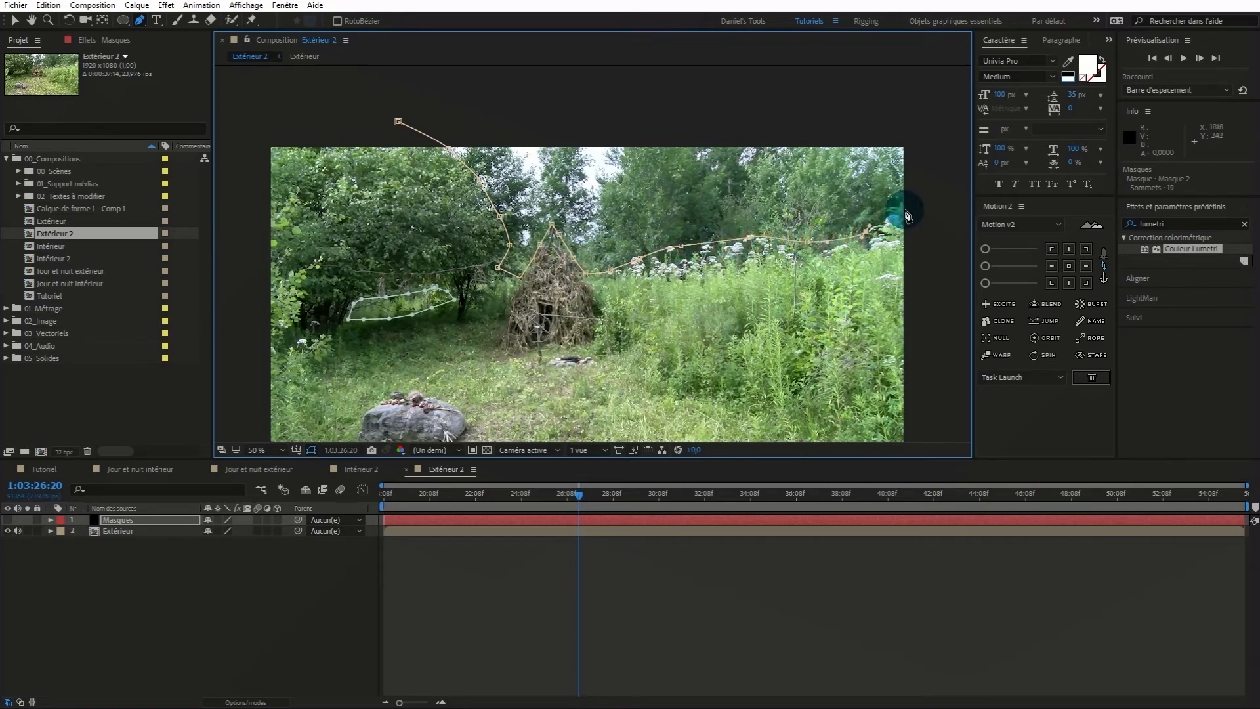
{"action": "left_click", "coordinate": [924, 191]}
{"action": "left_click", "coordinate": [953, 171]}
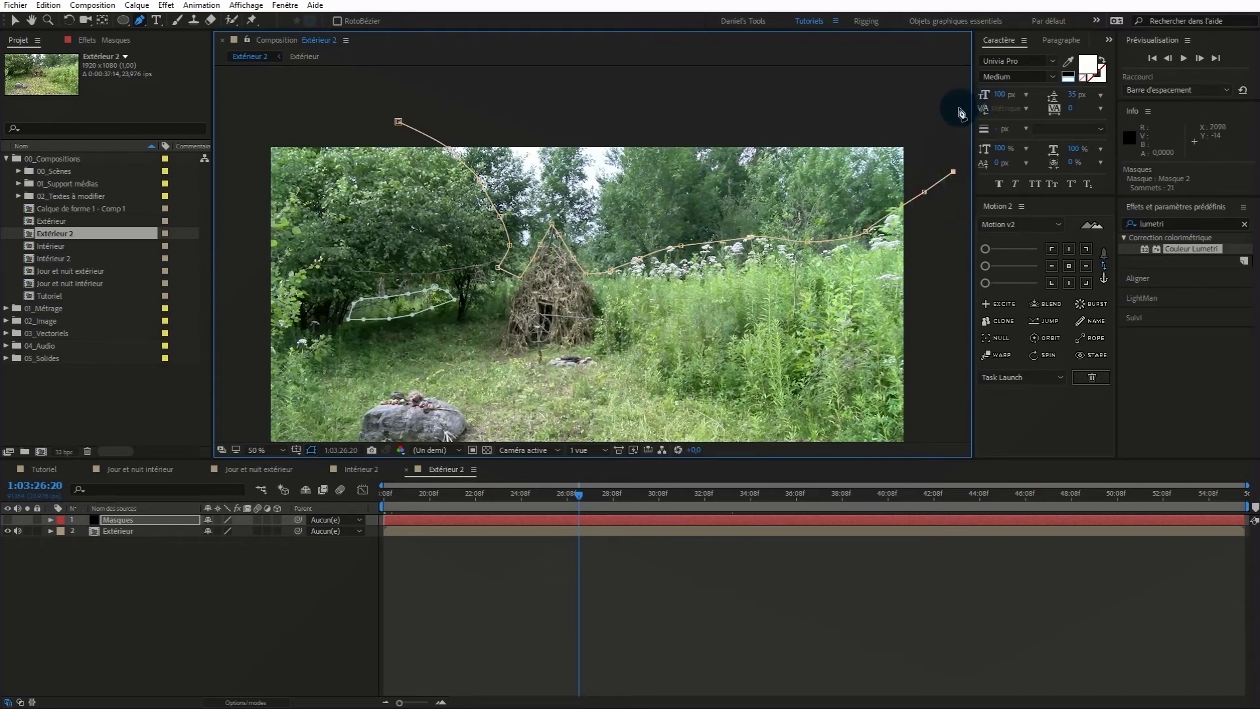
{"action": "left_click", "coordinate": [954, 89]}
{"action": "left_click", "coordinate": [393, 86]}
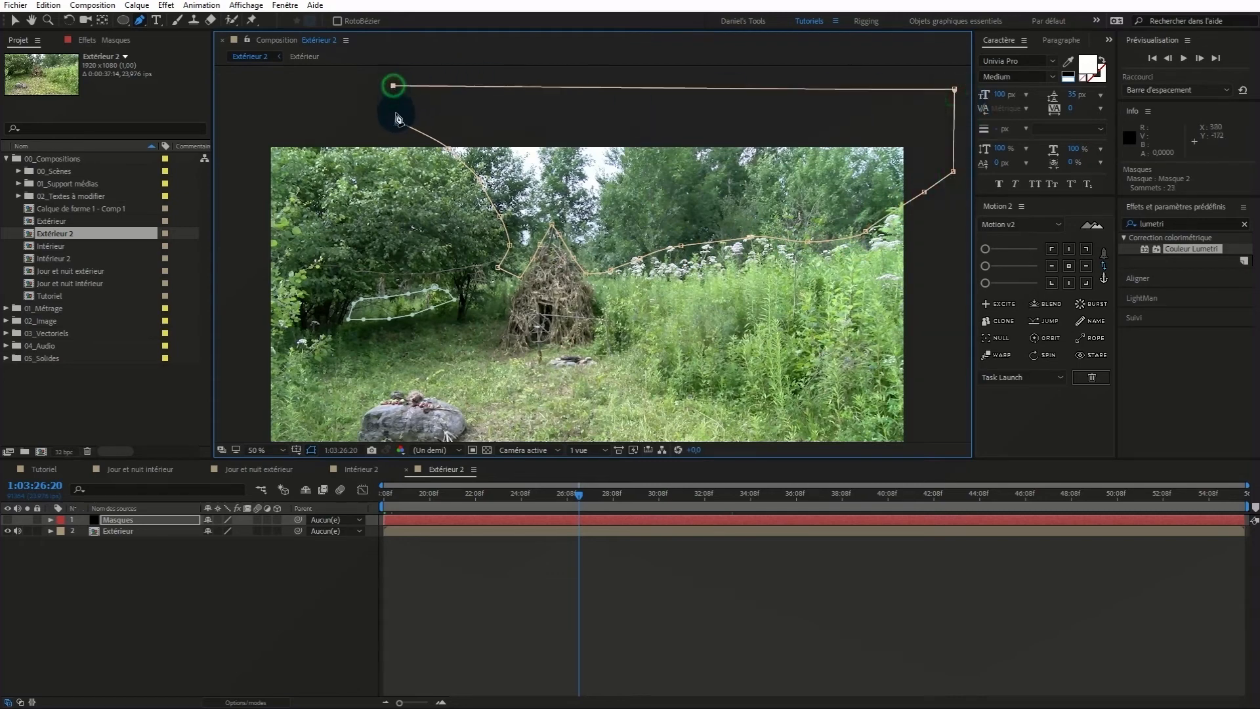
{"action": "left_click", "coordinate": [398, 123]}
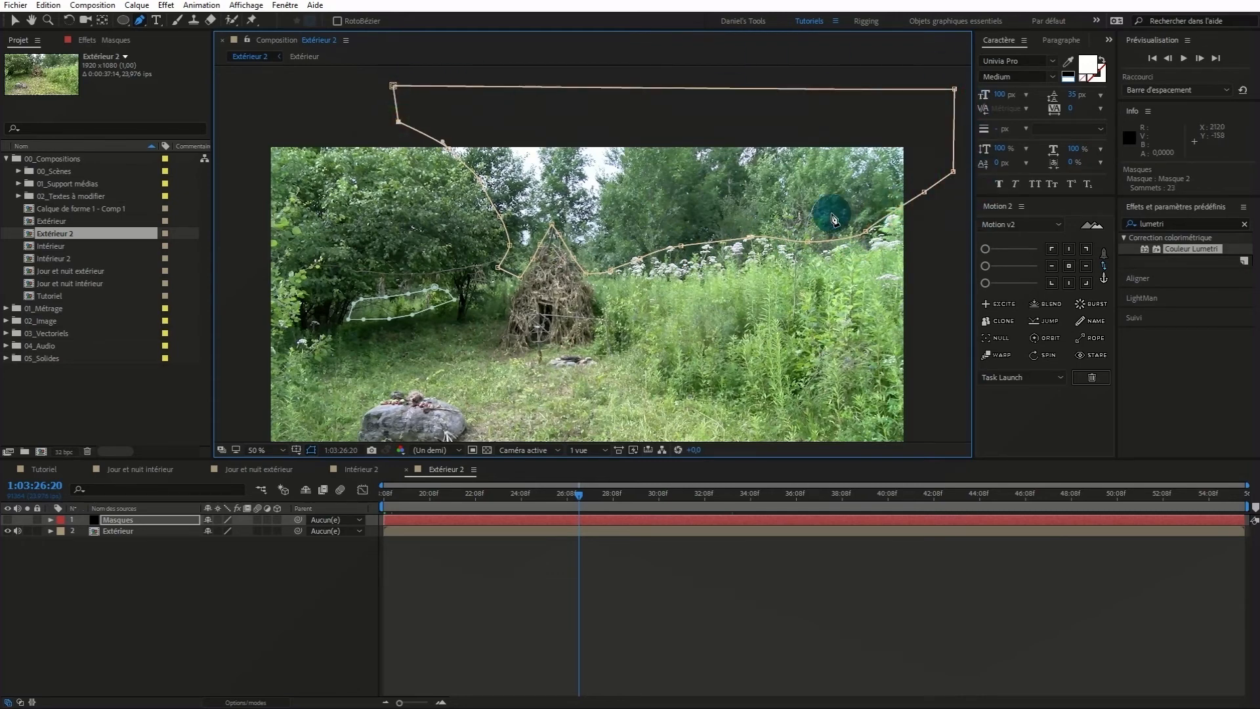
{"action": "mouse_move", "coordinate": [680, 245]}
{"action": "left_mouse_down"}
{"action": "mouse_move", "coordinate": [679, 259]}
{"action": "mouse_move", "coordinate": [638, 254]}
{"action": "mouse_move", "coordinate": [677, 255]}
{"action": "left_mouse_up"}
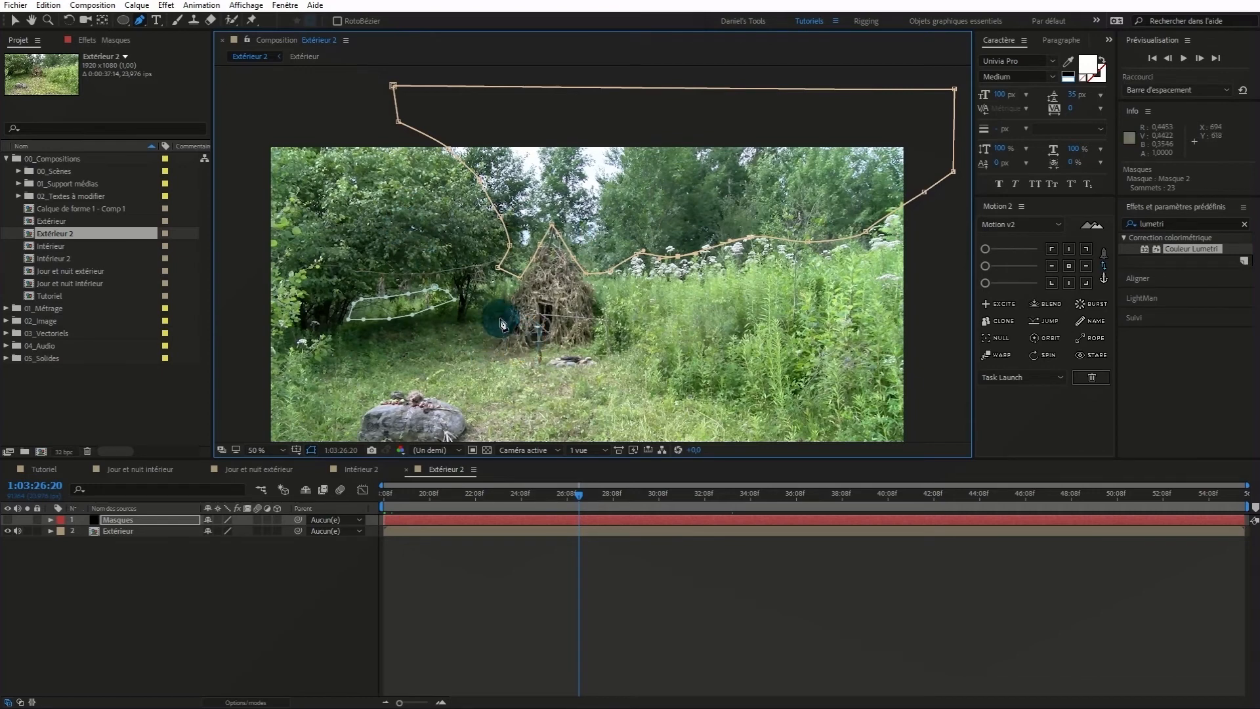
Draw a small third mask on the Masques layer around the gap between the tree trunk and the hut
{"action": "left_click", "coordinate": [476, 284]}
{"action": "left_click", "coordinate": [474, 297]}
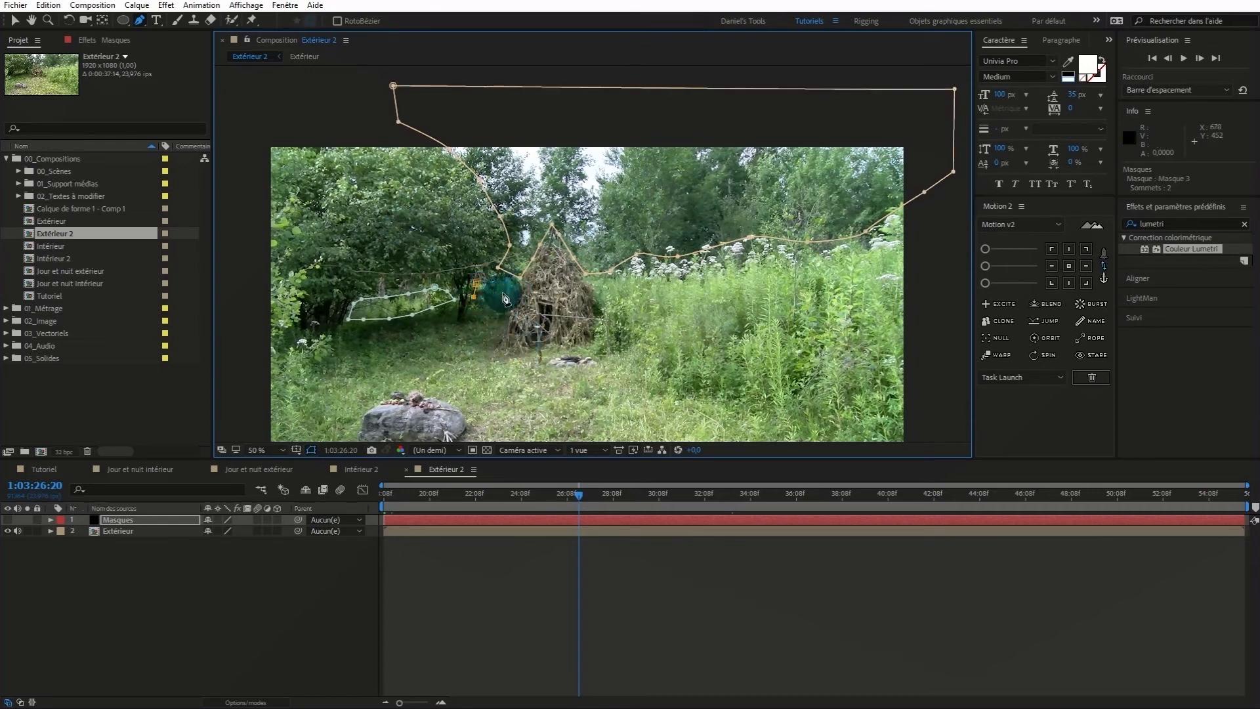
{"action": "left_click", "coordinate": [504, 296]}
{"action": "left_click", "coordinate": [518, 281]}
{"action": "left_click", "coordinate": [489, 276]}
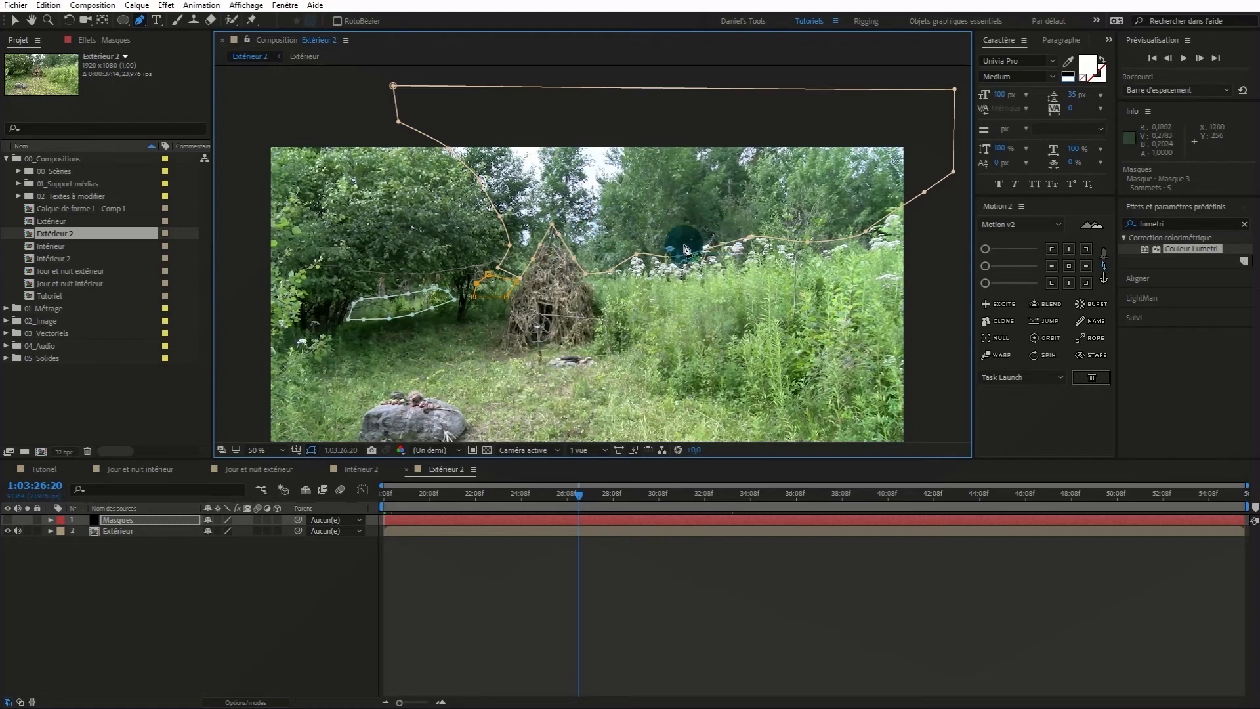
Make the Masques layer visible again over the footage
{"action": "left_click", "coordinate": [208, 519]}
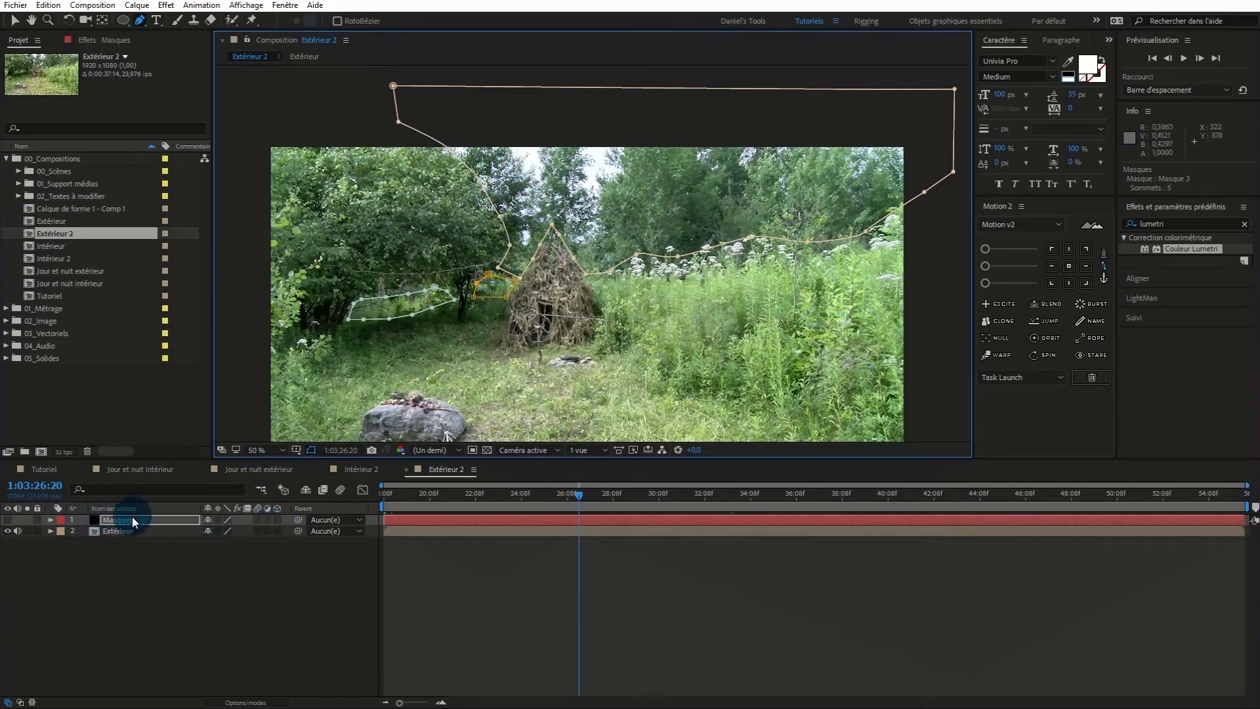
{"action": "key", "text": "Return"}
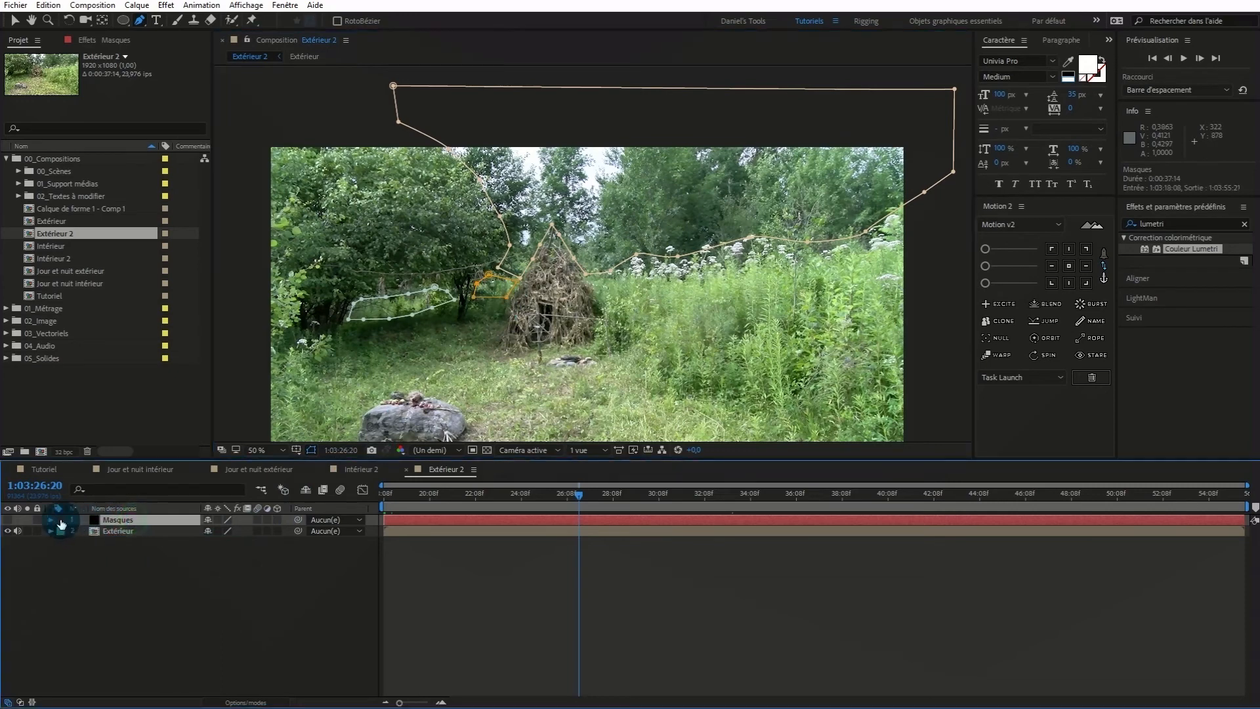
{"action": "left_click", "coordinate": [8, 520]}
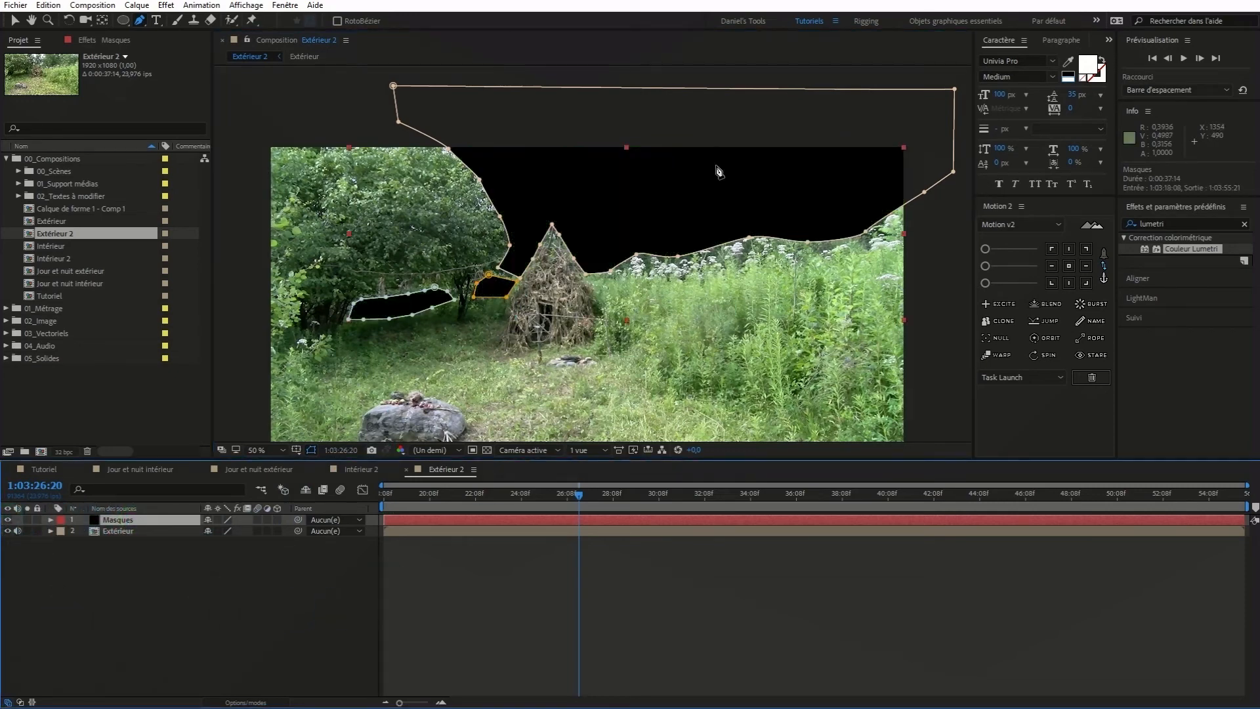
Set the feather of Masque 1, the gap under the trees, to 51 pixels
{"action": "left_click", "coordinate": [49, 520]}
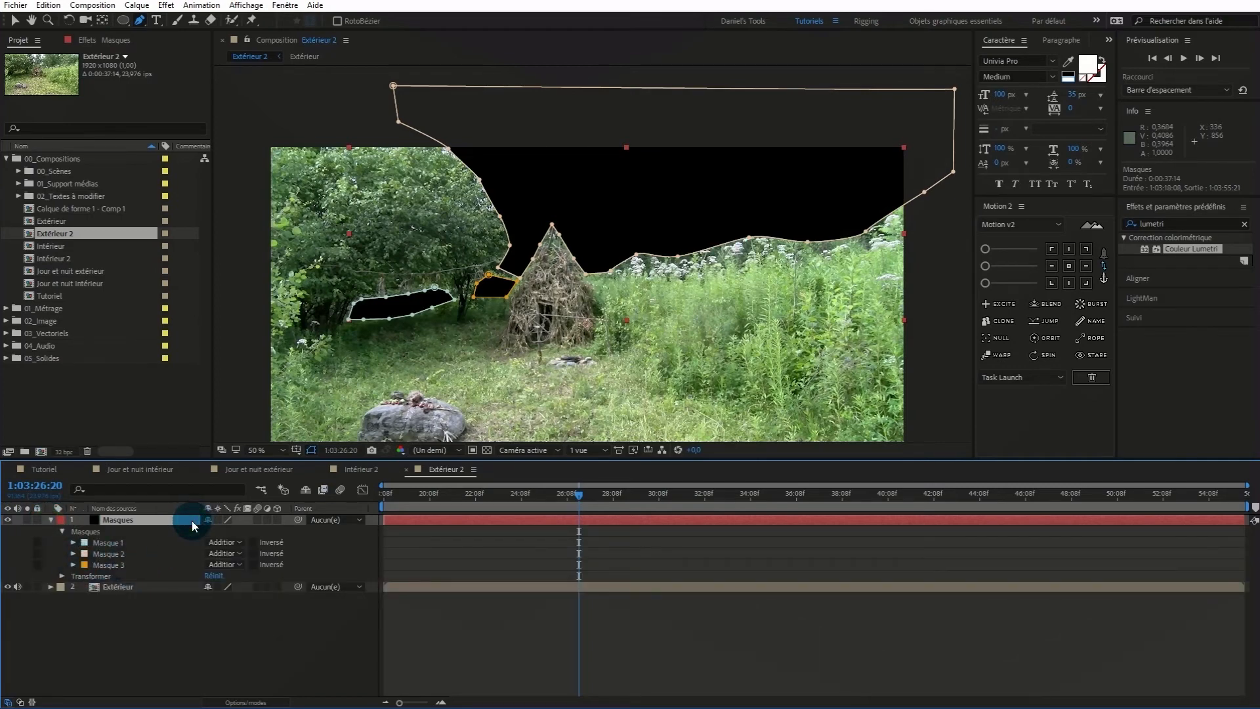
{"action": "key", "text": "f"}
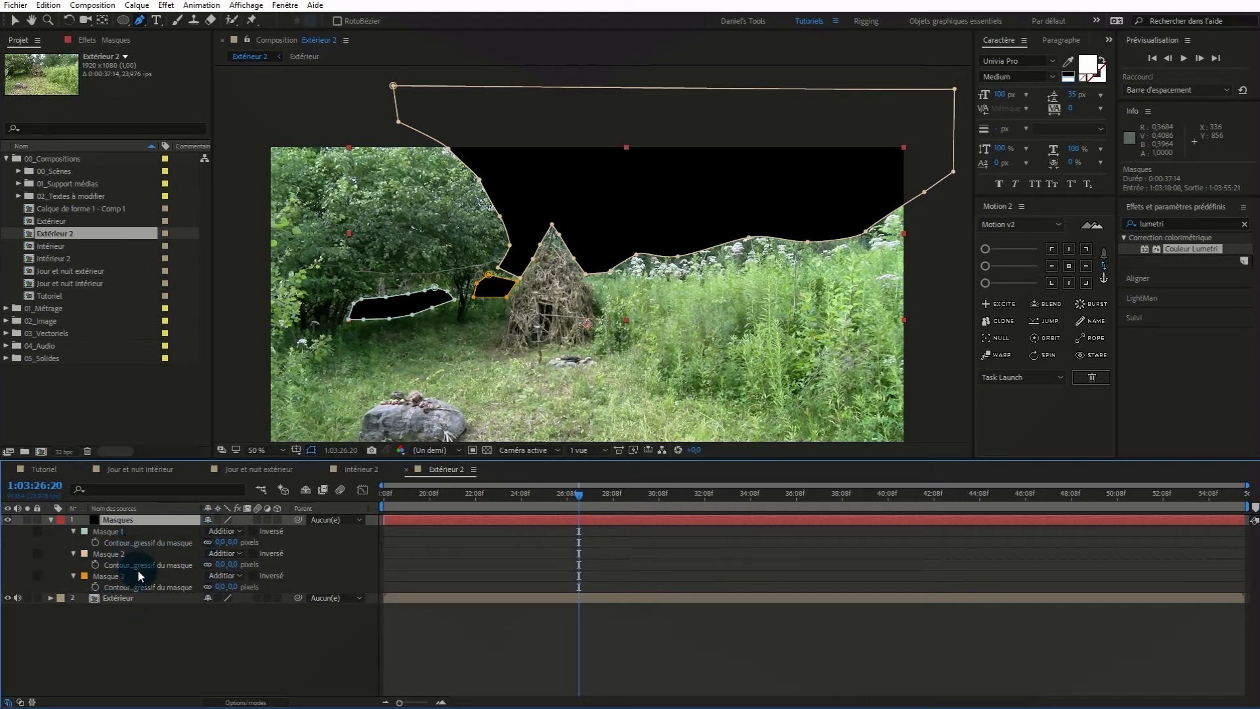
{"action": "left_click", "coordinate": [140, 530]}
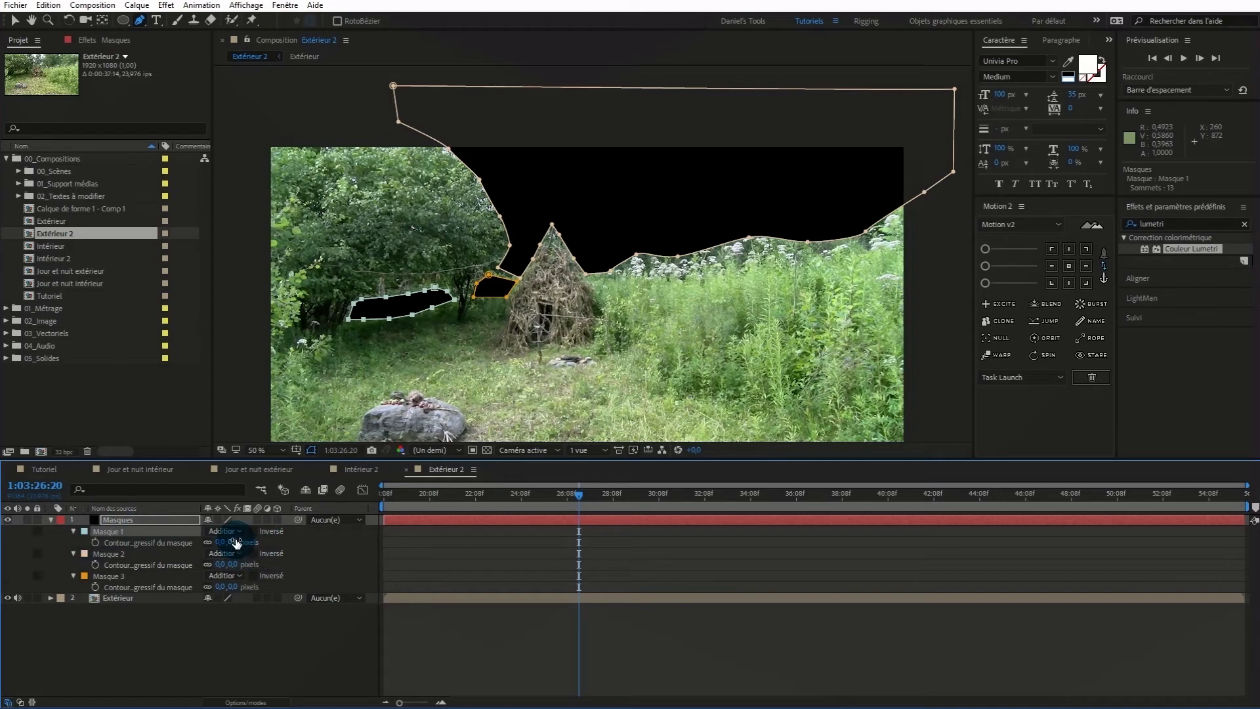
{"action": "left_click_drag", "start_coordinate": [235, 540], "coordinate": [276, 542]}
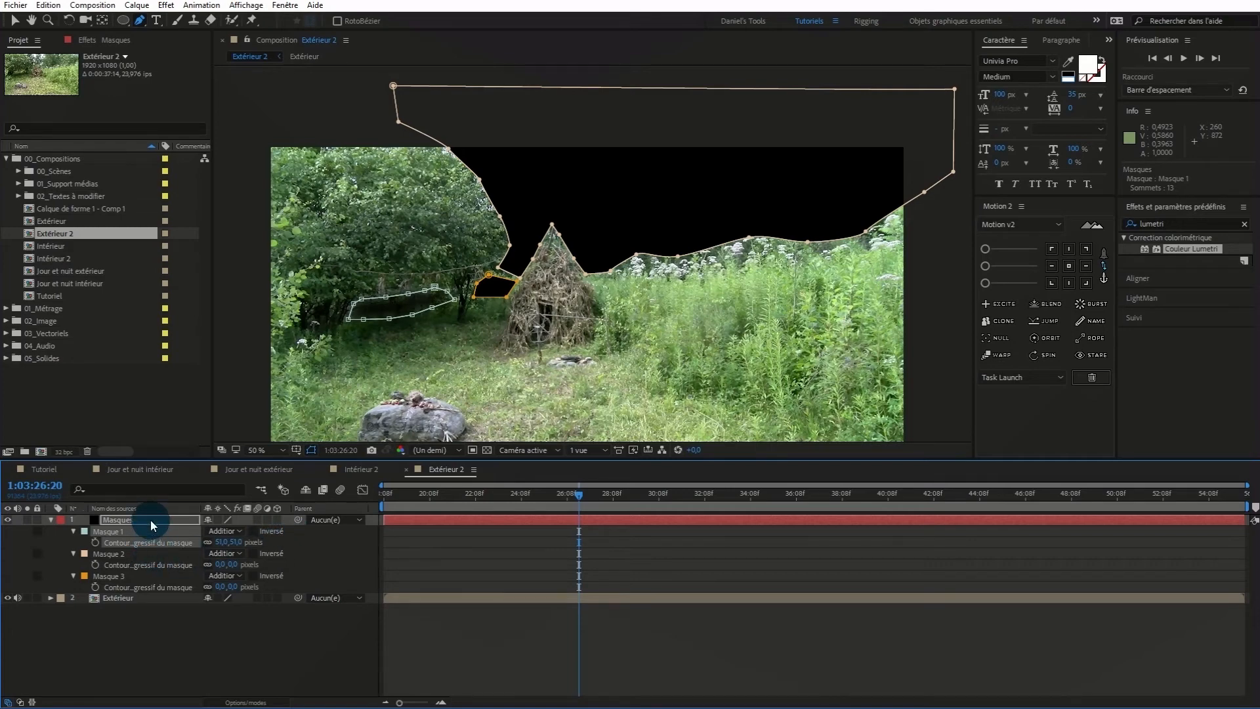
Set the expansion of Masque 1 to 11 pixels and its feather to 58 pixels
{"action": "key", "text": "m"}
{"action": "key", "text": "m"}
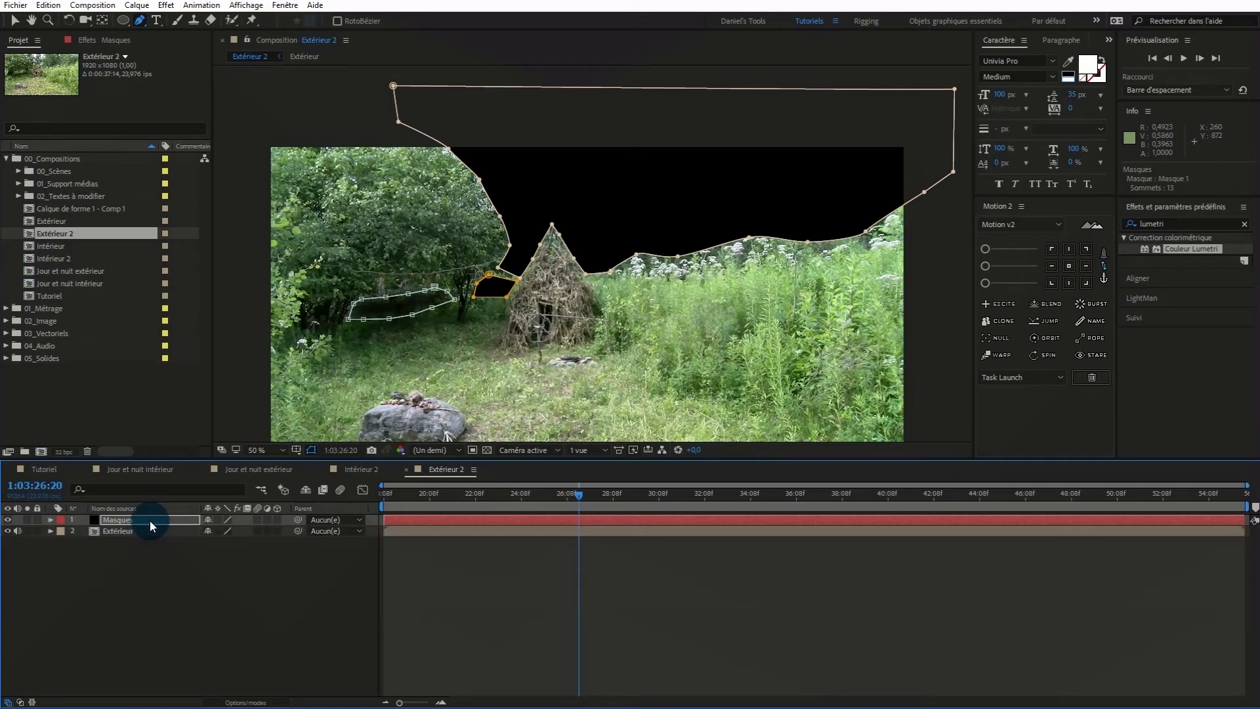
{"action": "key", "text": "m"}
{"action": "key", "text": "m"}
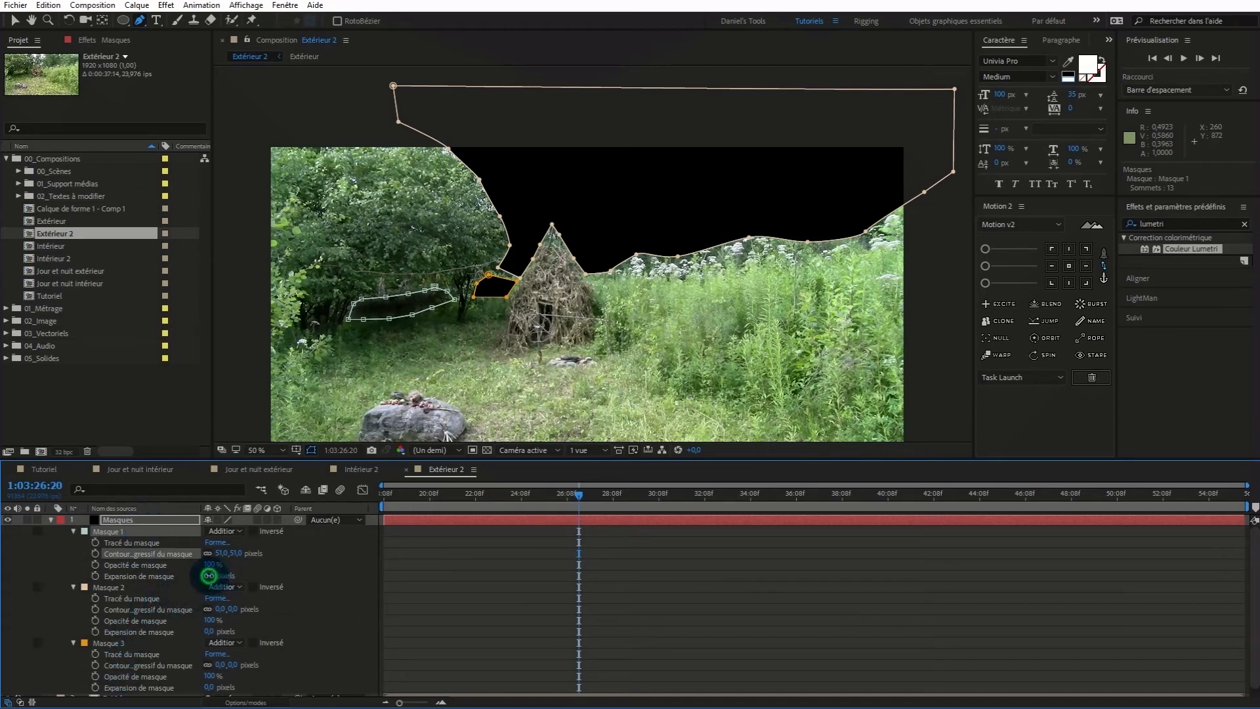
{"action": "left_click_drag", "start_coordinate": [208, 576], "coordinate": [218, 574]}
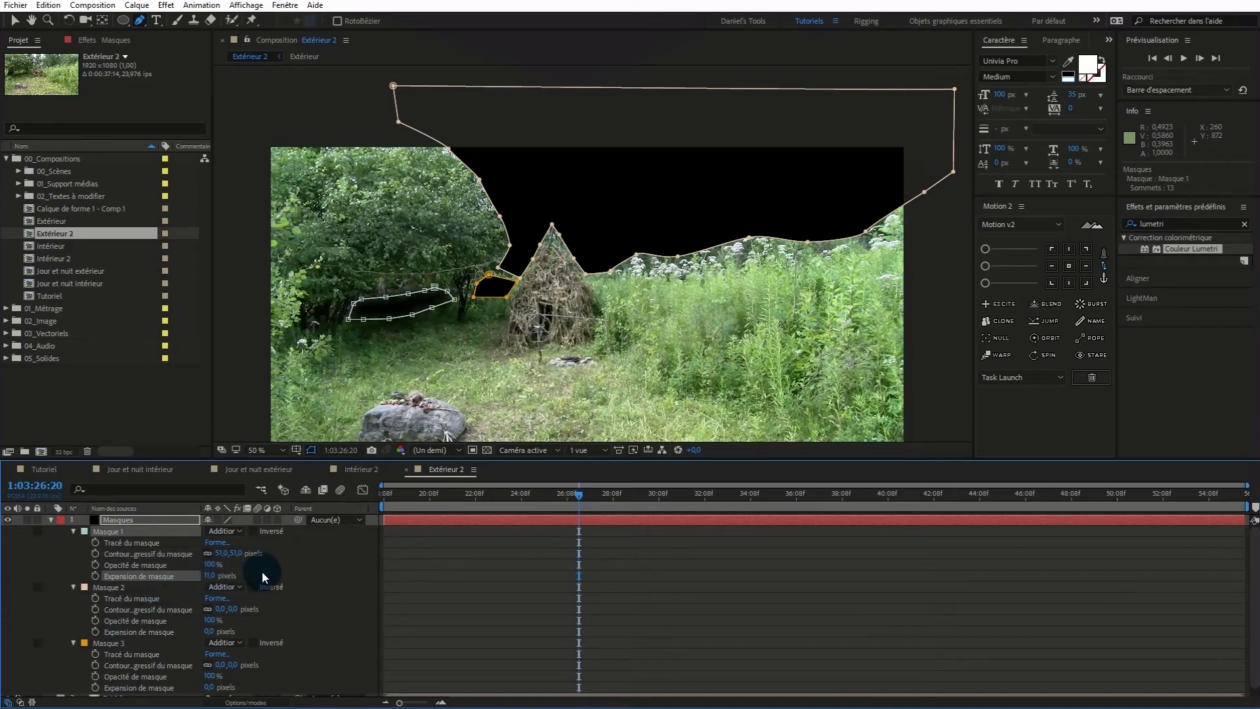
{"action": "left_click", "coordinate": [340, 368]}
{"action": "left_click_drag", "start_coordinate": [239, 555], "coordinate": [255, 554]}
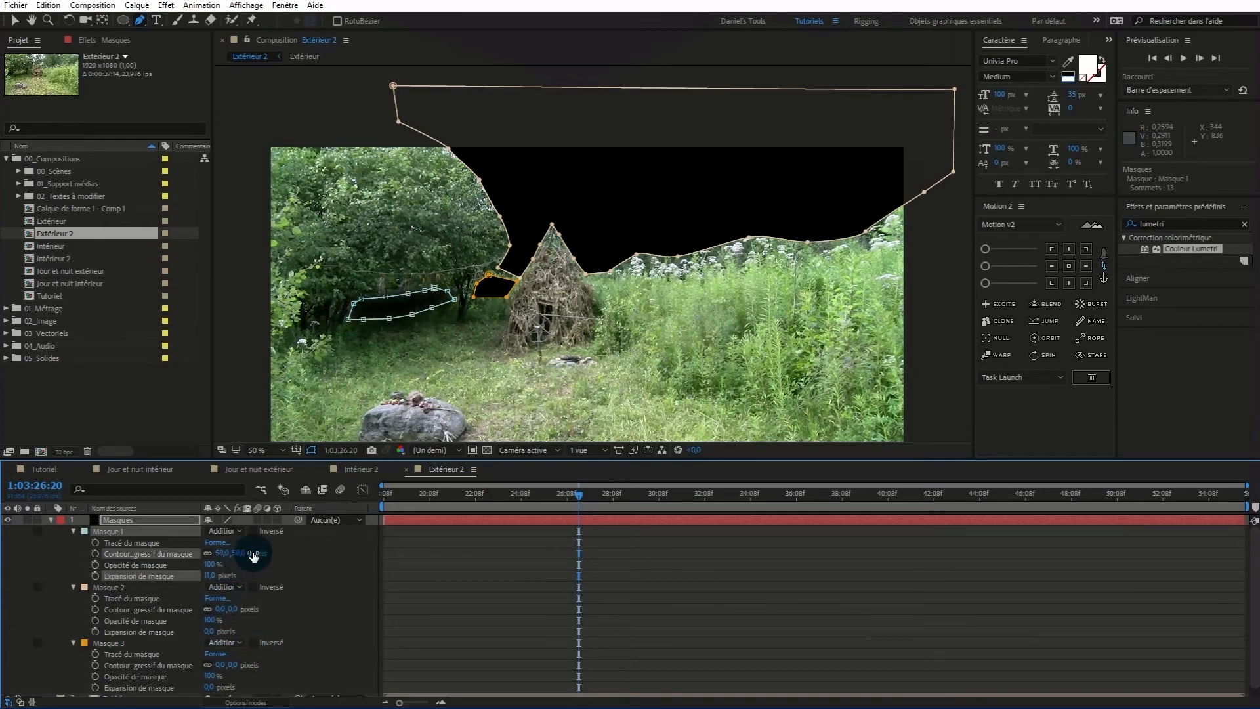
{"action": "left_click", "coordinate": [356, 541]}
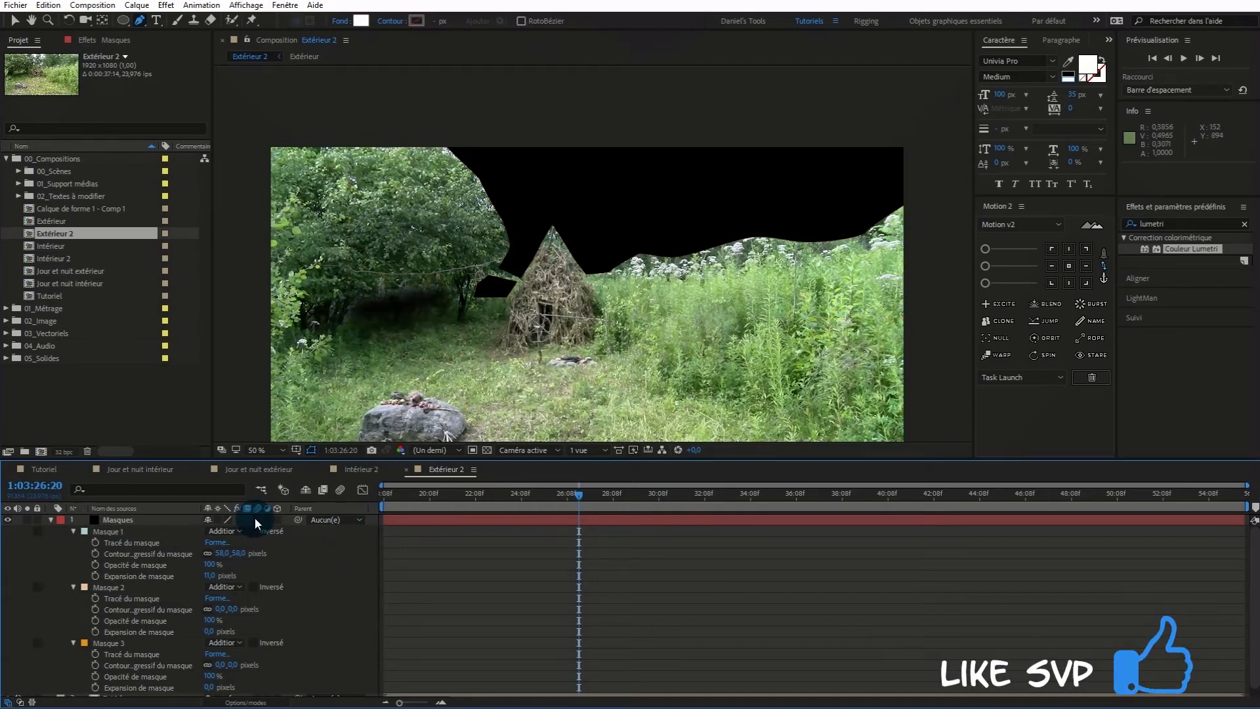
{"action": "left_click", "coordinate": [200, 537]}
Set the feather of Masque 2, the sky mask, to 104 pixels and expand the mask slightly
{"action": "left_click", "coordinate": [116, 589]}
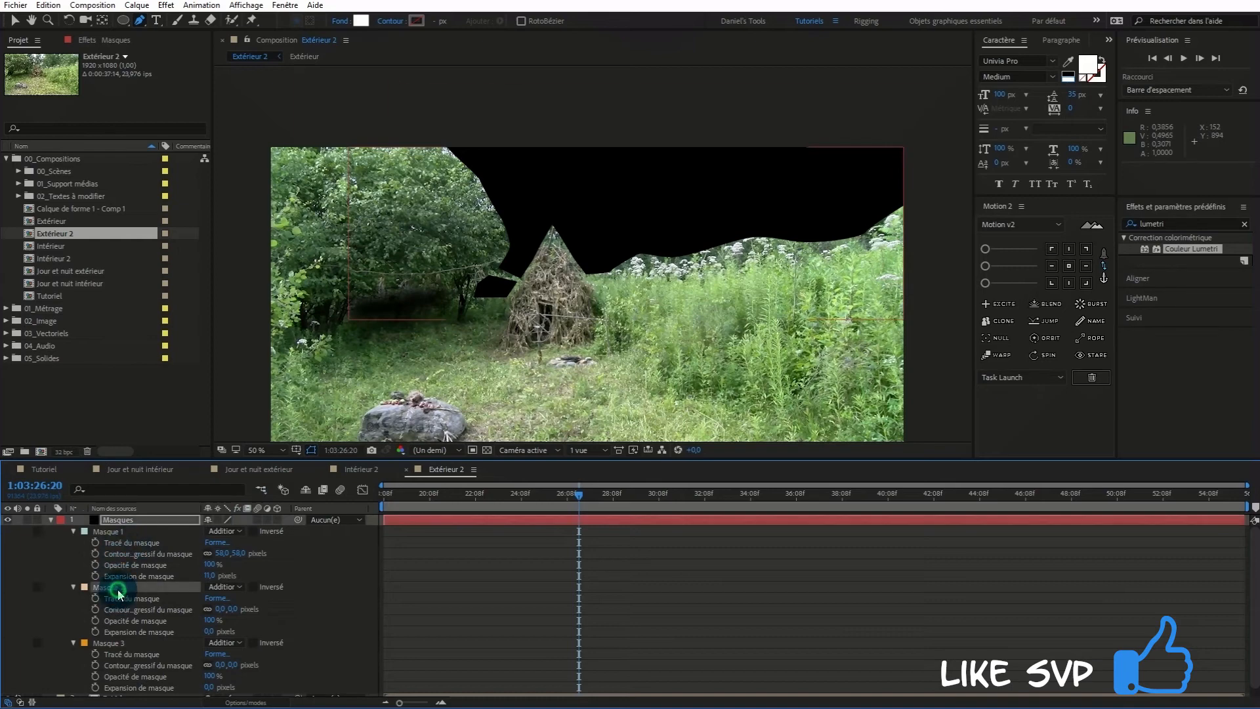
{"action": "left_click", "coordinate": [607, 287]}
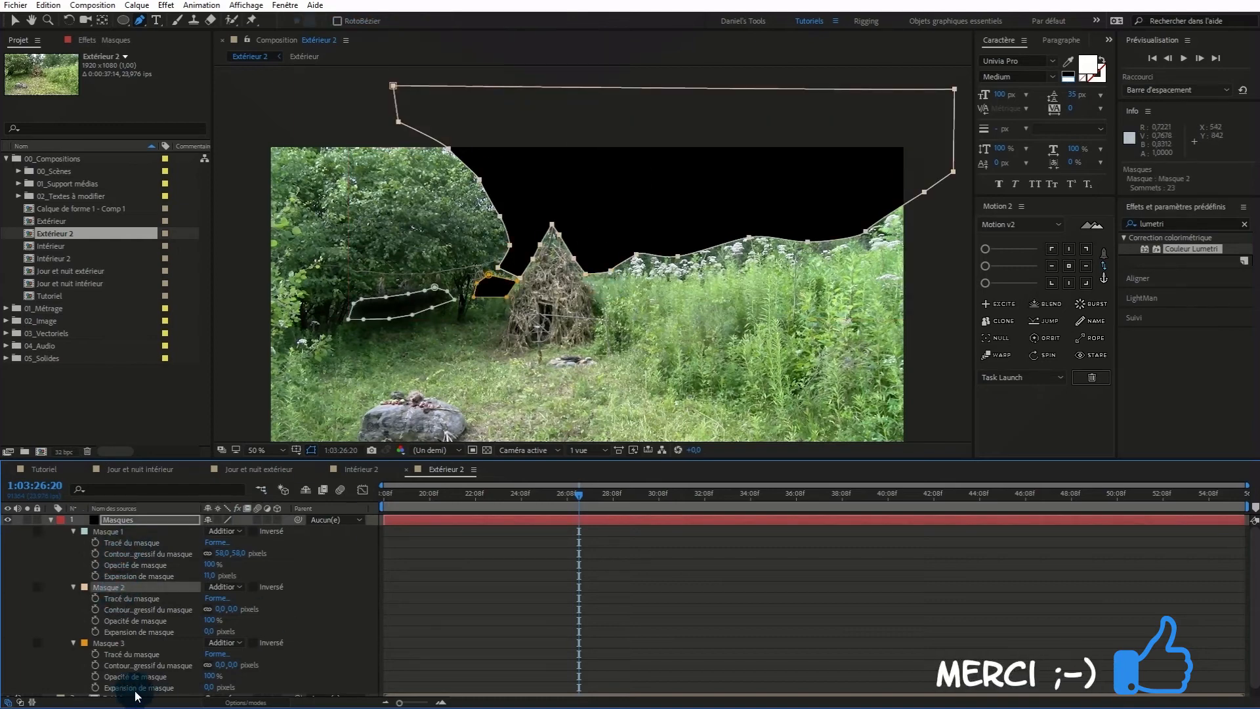
{"action": "left_click_drag", "start_coordinate": [235, 610], "coordinate": [298, 607]}
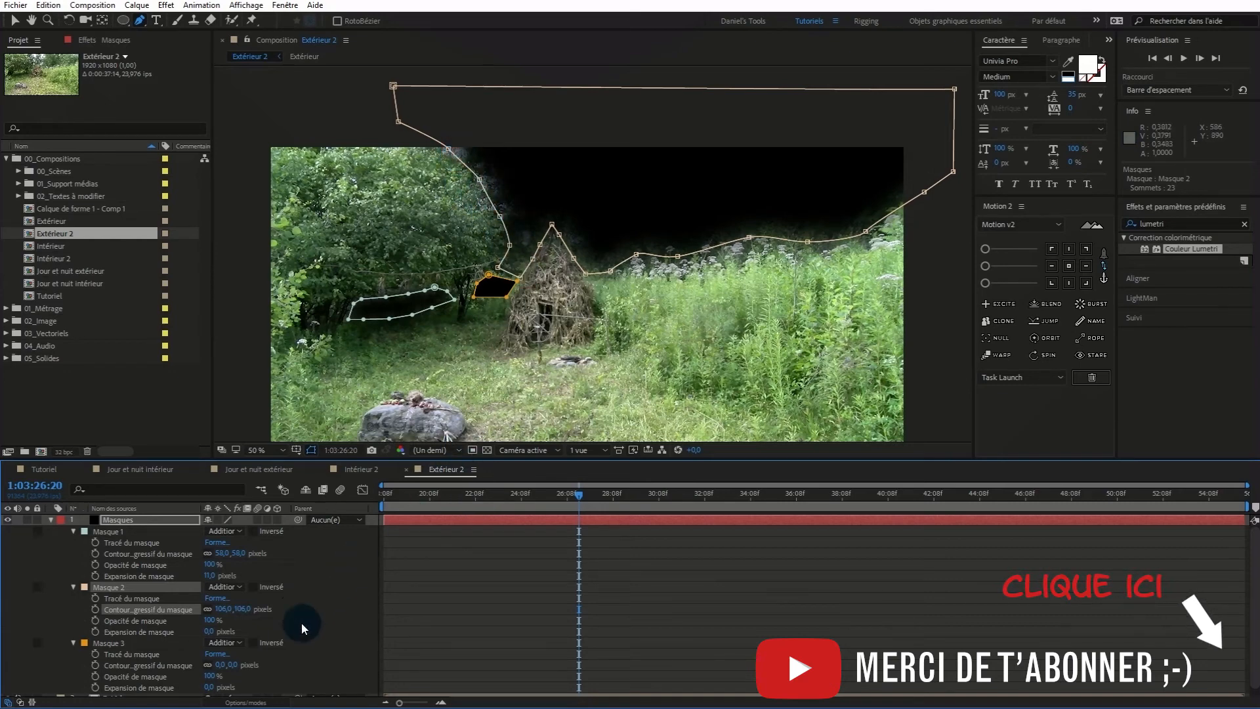
{"action": "left_click_drag", "start_coordinate": [243, 609], "coordinate": [236, 611]}
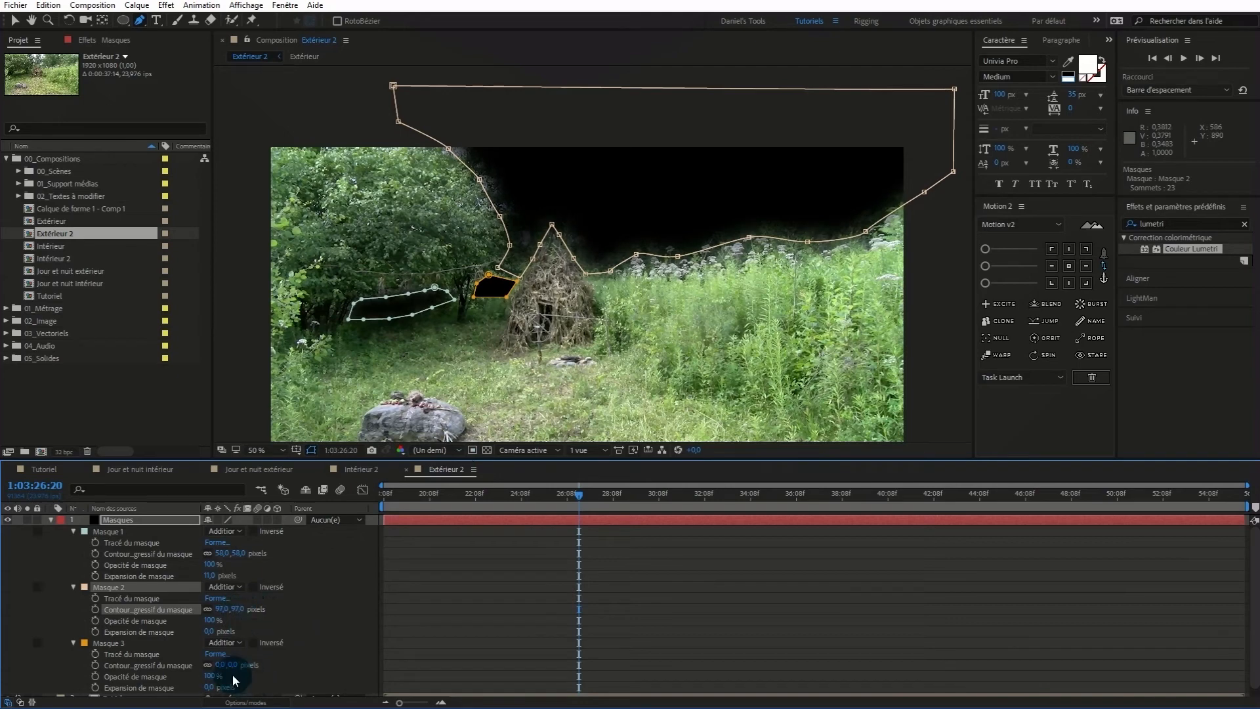
{"action": "left_click_drag", "start_coordinate": [237, 613], "coordinate": [210, 634]}
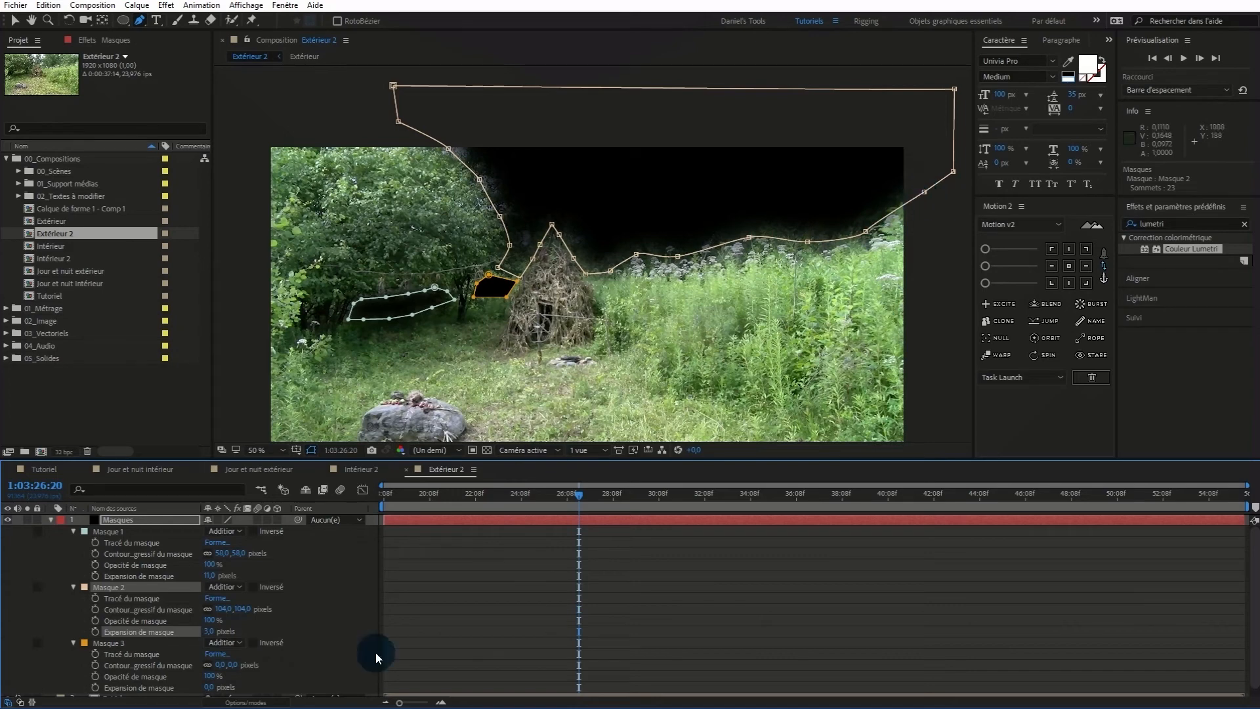
Set the feather of Masque 3, the gap beside the hut, to 31 pixels and its expansion to 8 pixels
{"action": "left_click", "coordinate": [126, 644]}
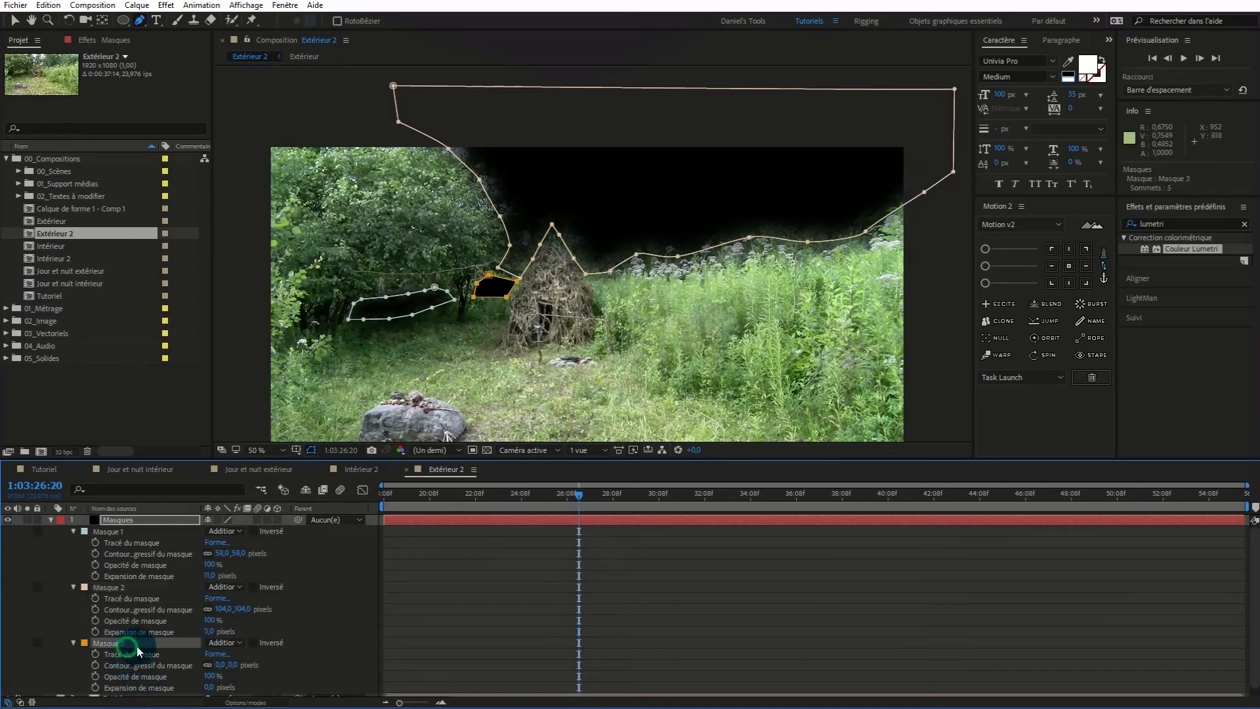
{"action": "left_click", "coordinate": [232, 664]}
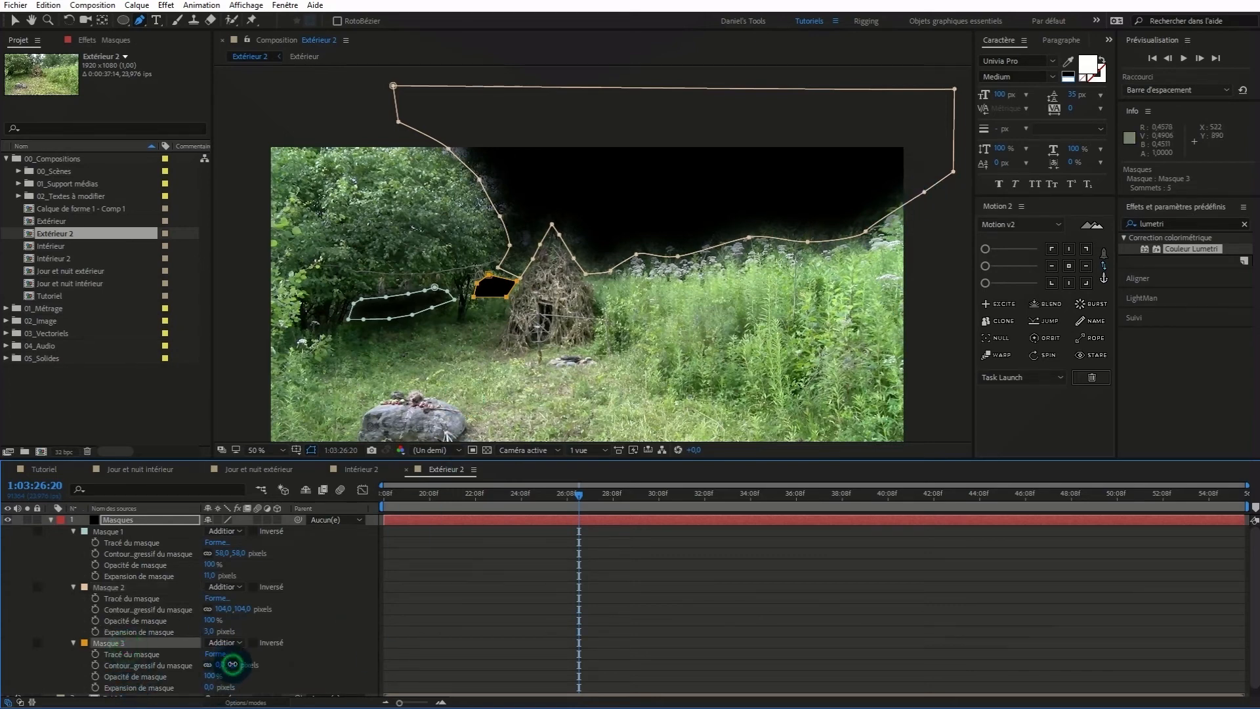
{"action": "left_click_drag", "start_coordinate": [235, 663], "coordinate": [240, 662]}
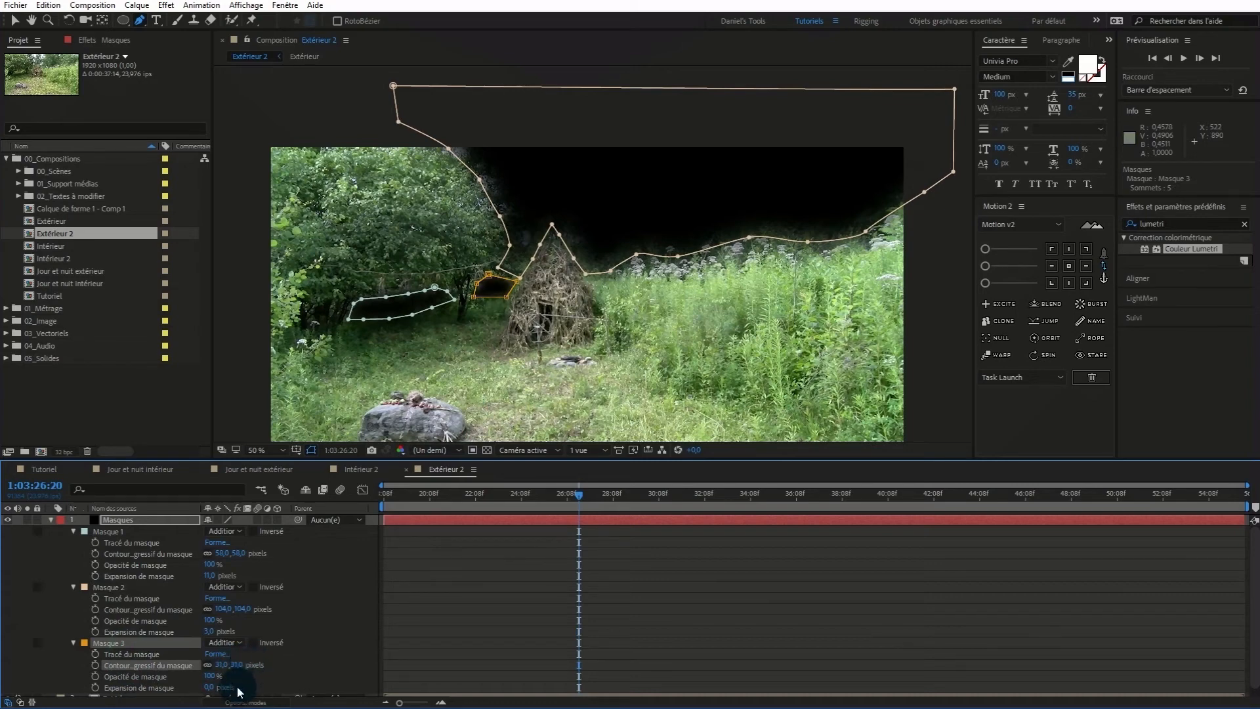
{"action": "left_click_drag", "start_coordinate": [213, 686], "coordinate": [218, 686]}
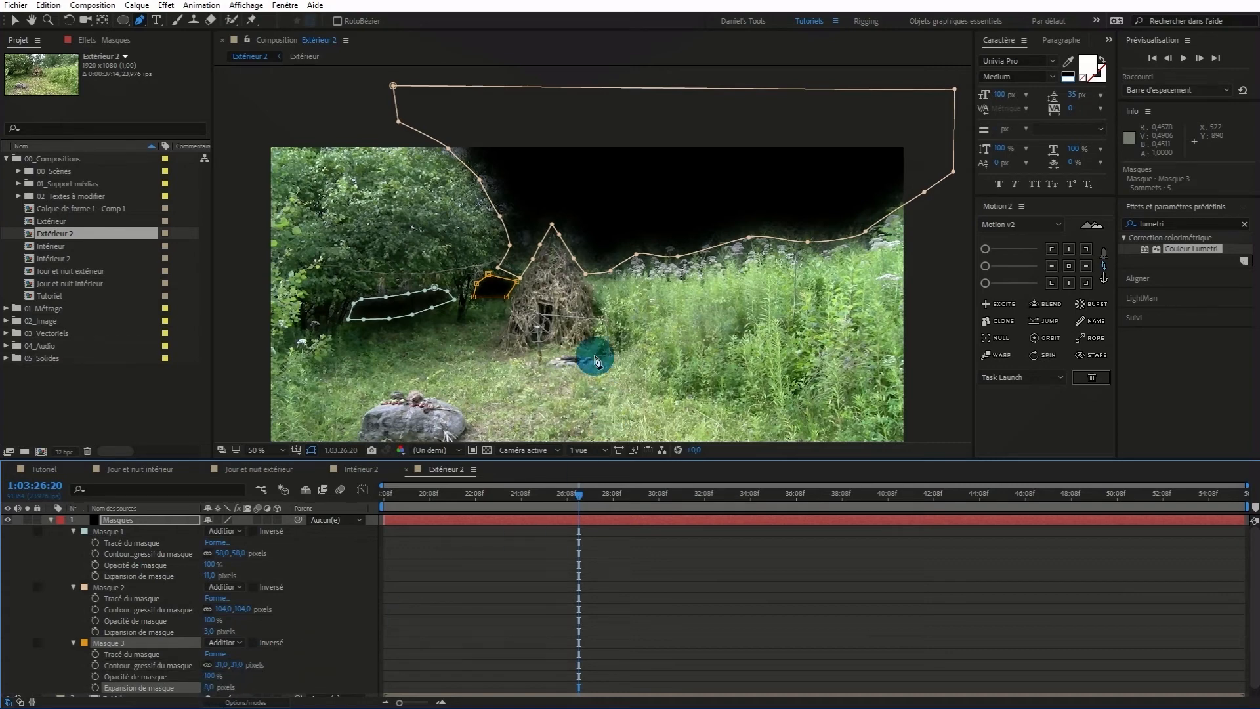
{"action": "left_click", "coordinate": [346, 573]}
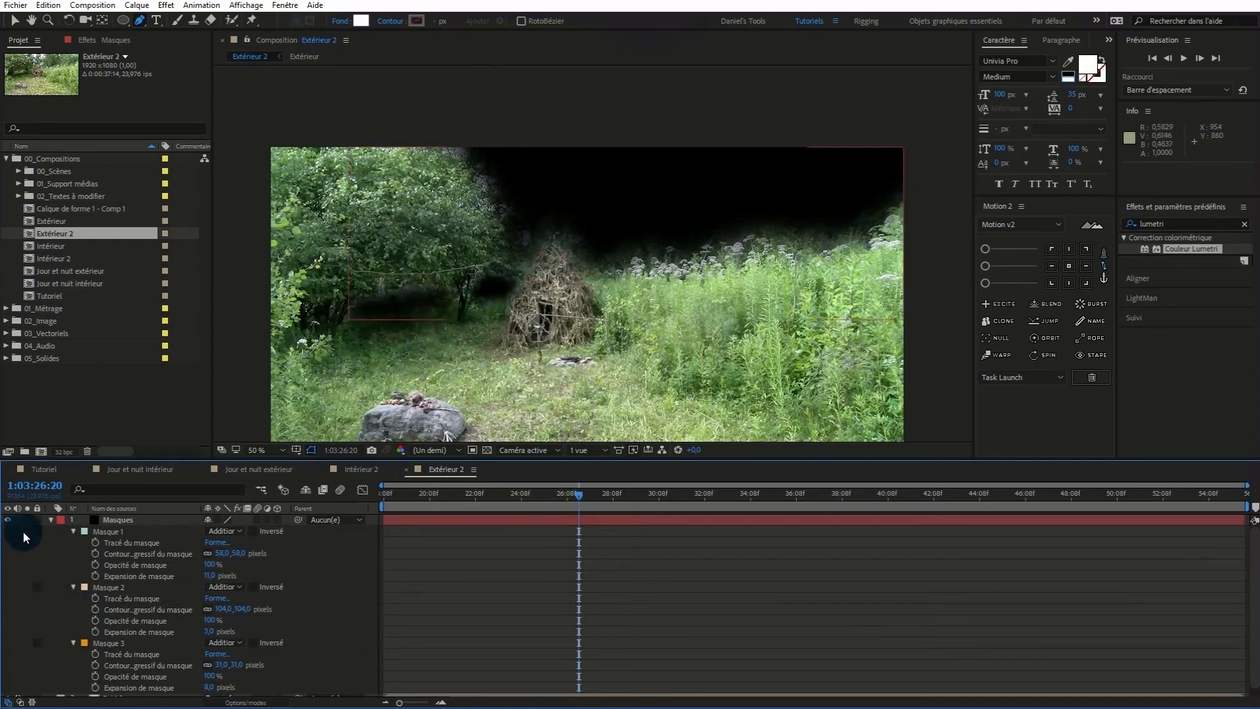
Lower the opacity of the Masques layer to 75%
{"action": "left_click", "coordinate": [51, 520]}
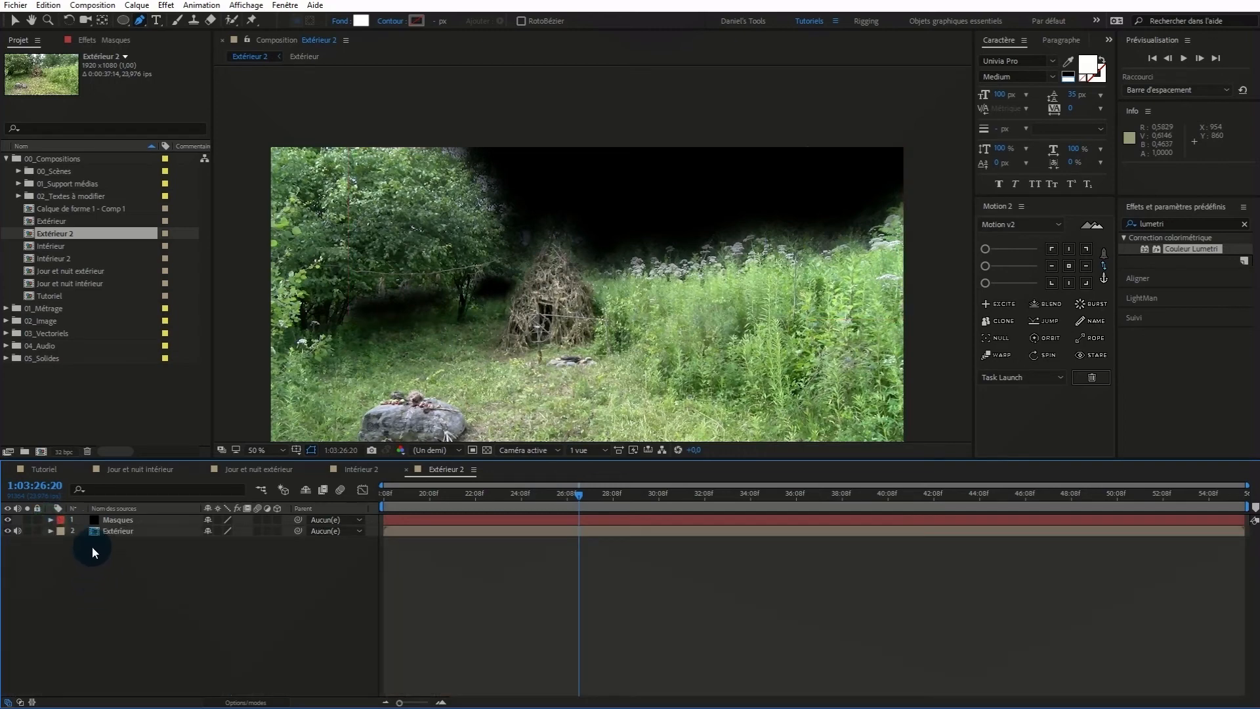
{"action": "left_click", "coordinate": [125, 520]}
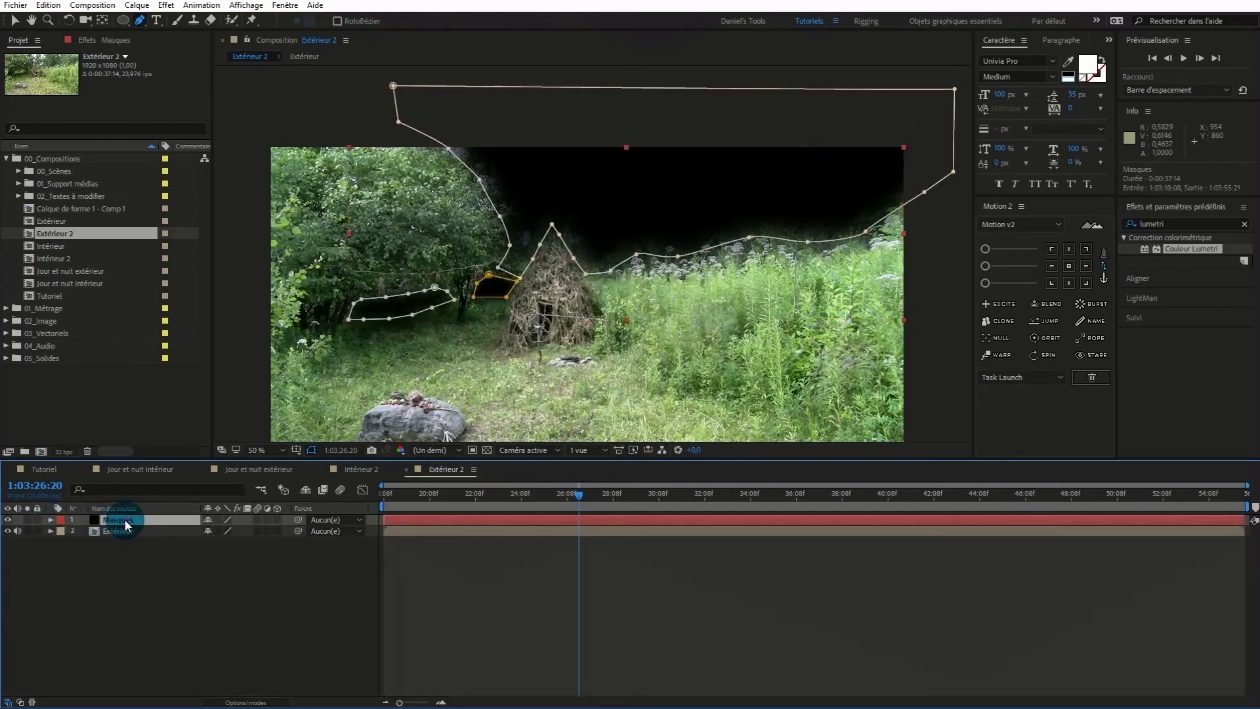
{"action": "key", "text": "t"}
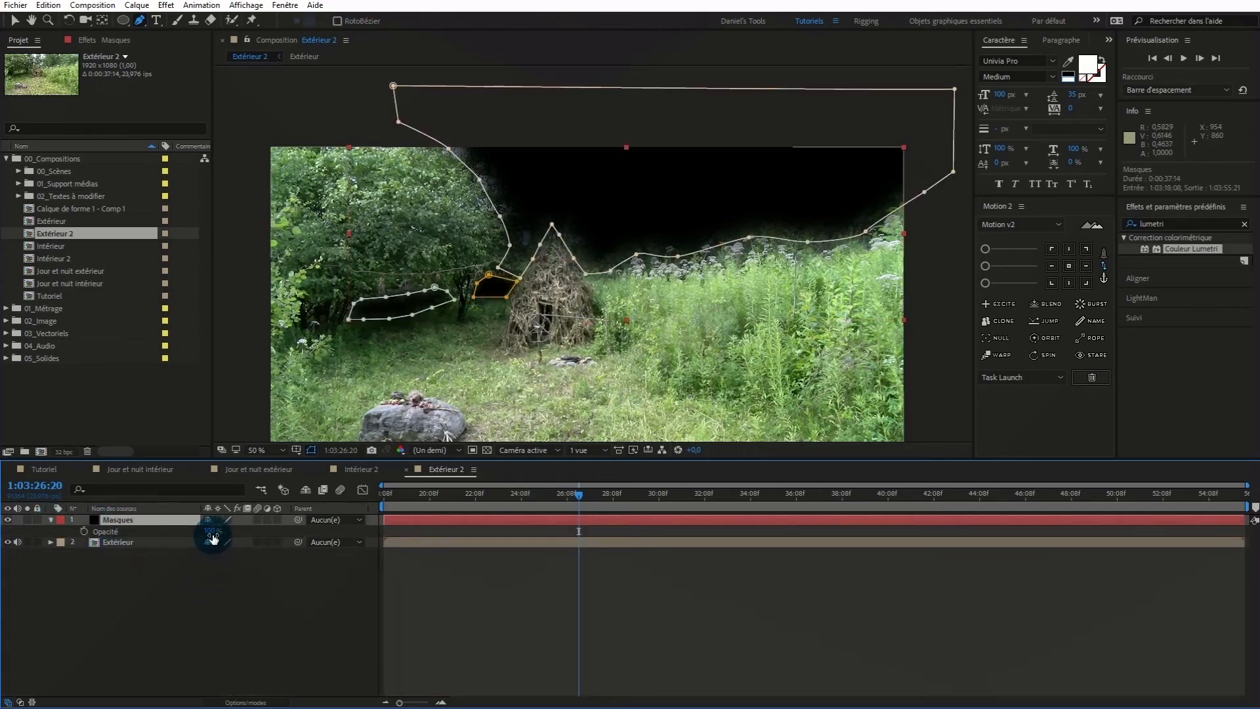
{"action": "mouse_move", "coordinate": [210, 531]}
{"action": "left_mouse_down"}
{"action": "mouse_move", "coordinate": [179, 532]}
{"action": "mouse_move", "coordinate": [195, 531]}
{"action": "left_mouse_up"}
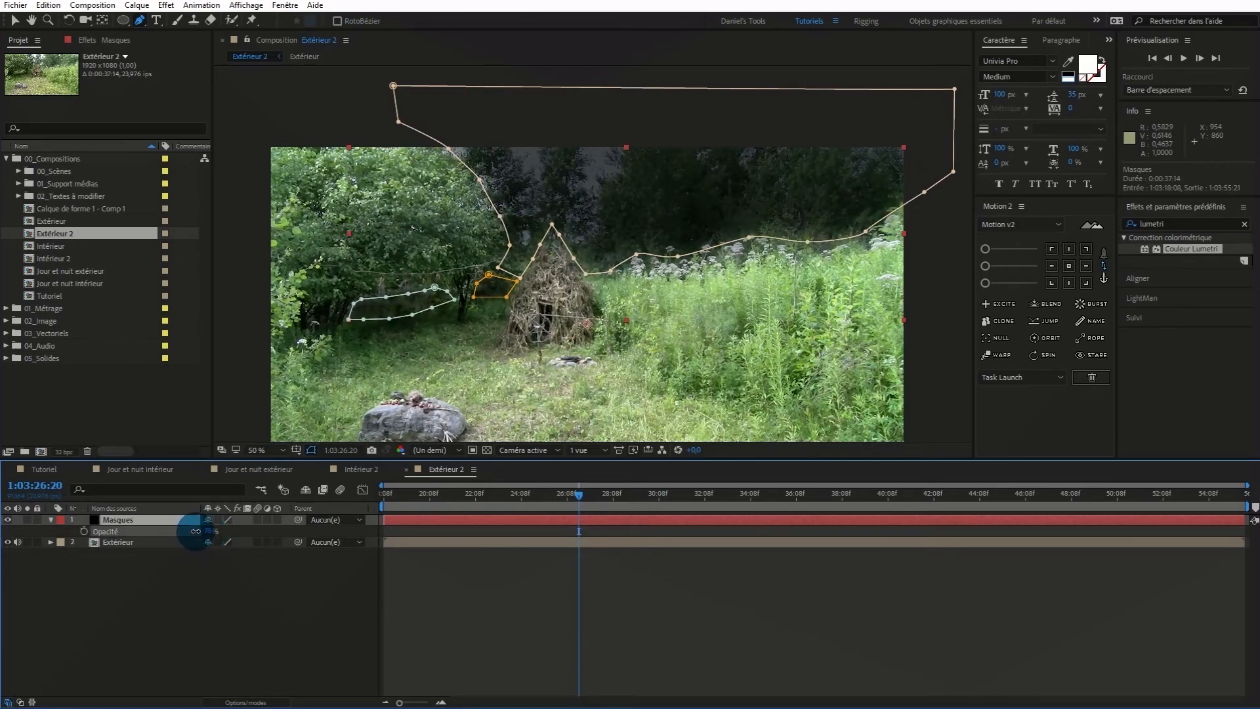
{"action": "left_click", "coordinate": [297, 615]}
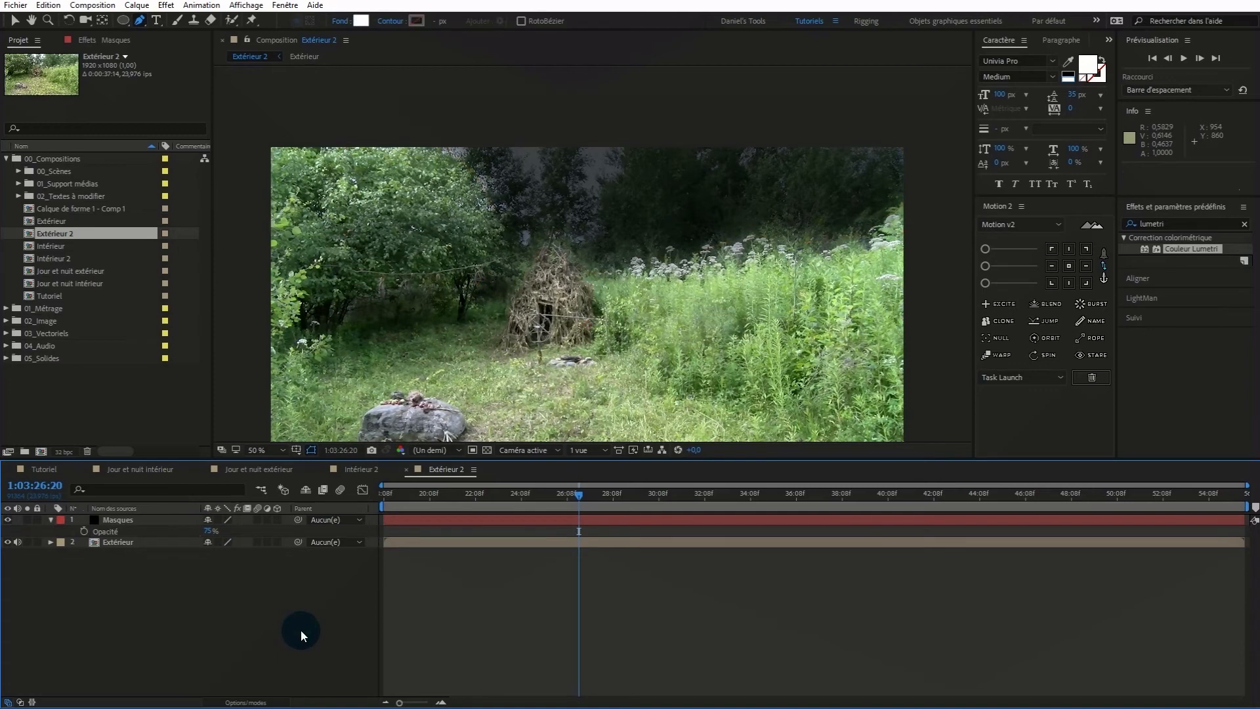
Refine the sky mask's outline by moving its points outward along the tree edge and adjusting those over the flower tops
{"action": "left_click", "coordinate": [131, 519]}
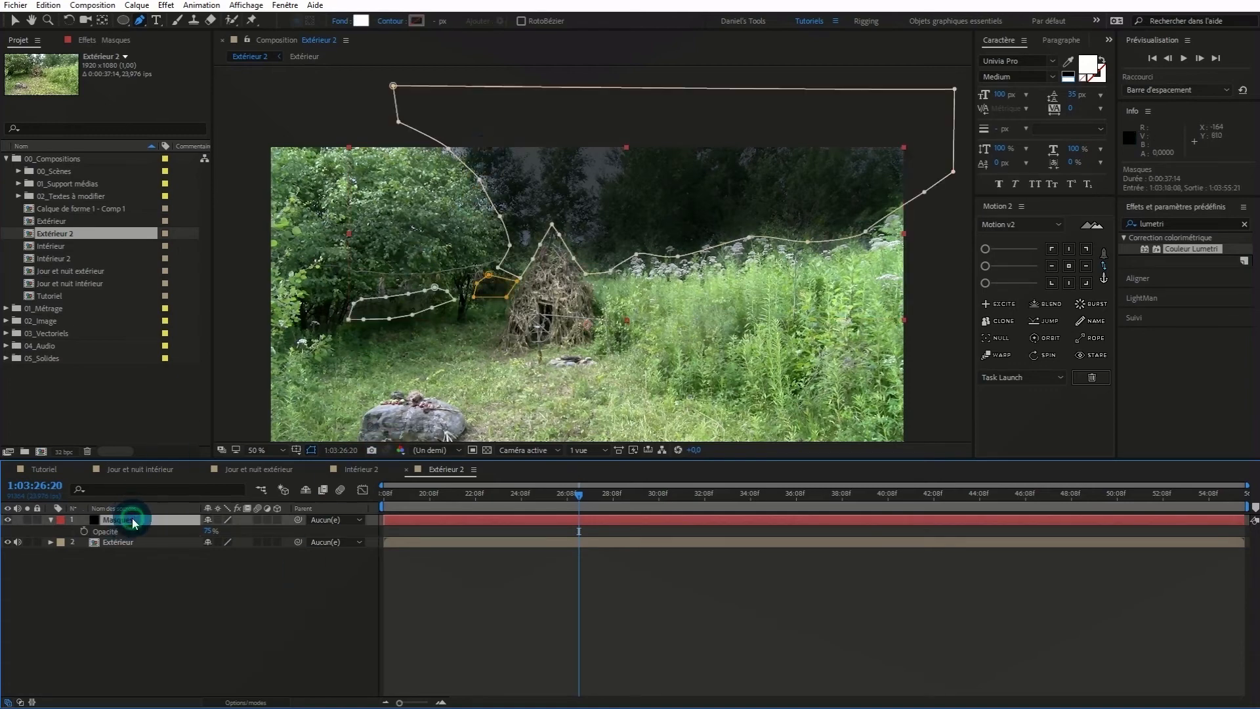
{"action": "left_click", "coordinate": [444, 151]}
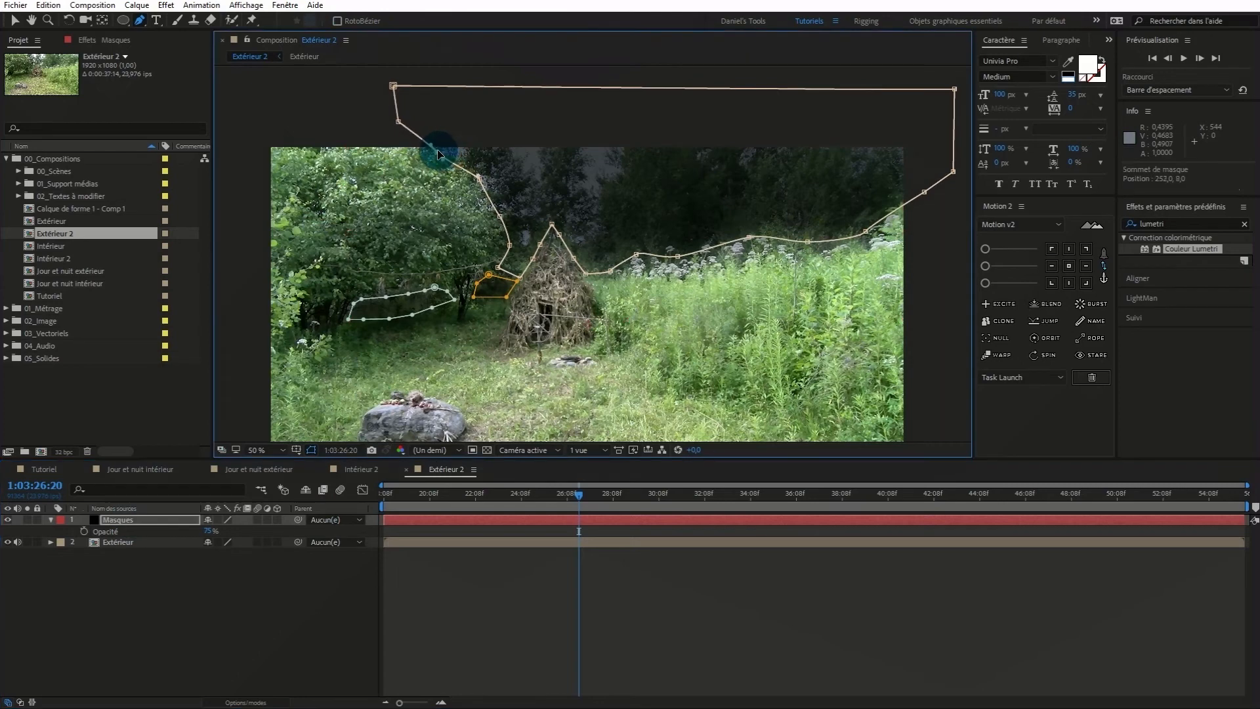
{"action": "left_click_drag", "start_coordinate": [438, 154], "coordinate": [409, 143]}
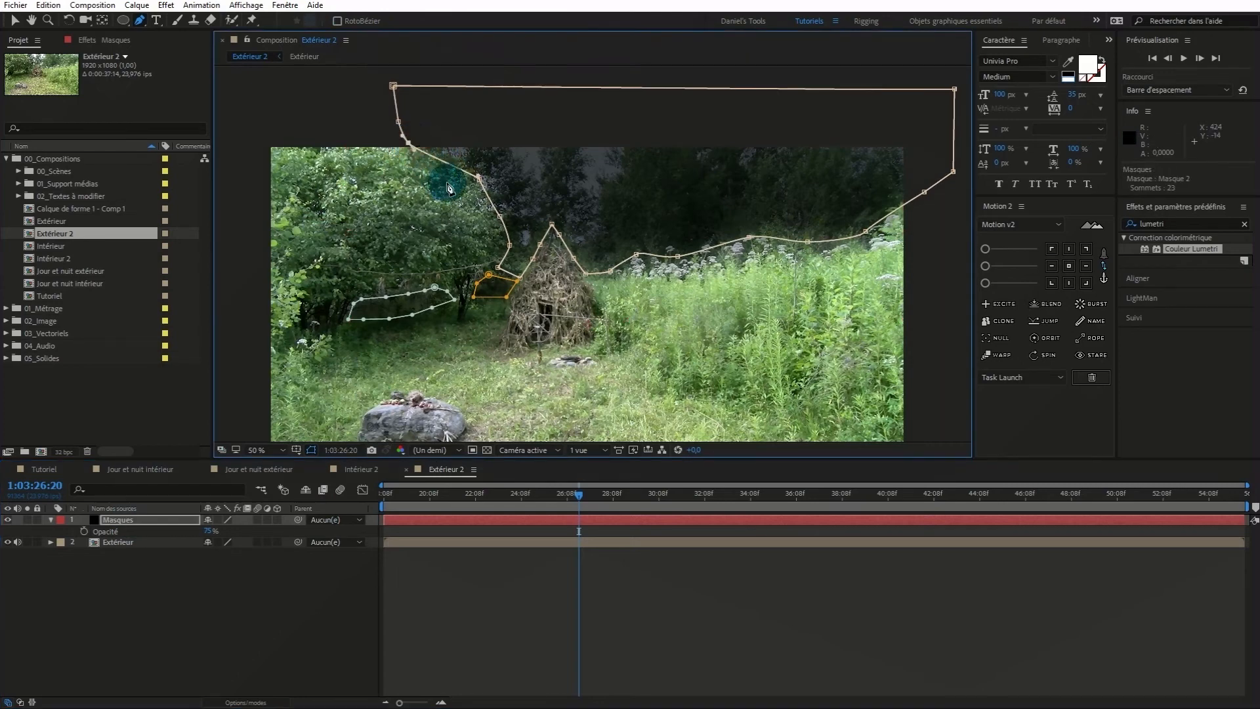
{"action": "left_click_drag", "start_coordinate": [478, 176], "coordinate": [459, 175]}
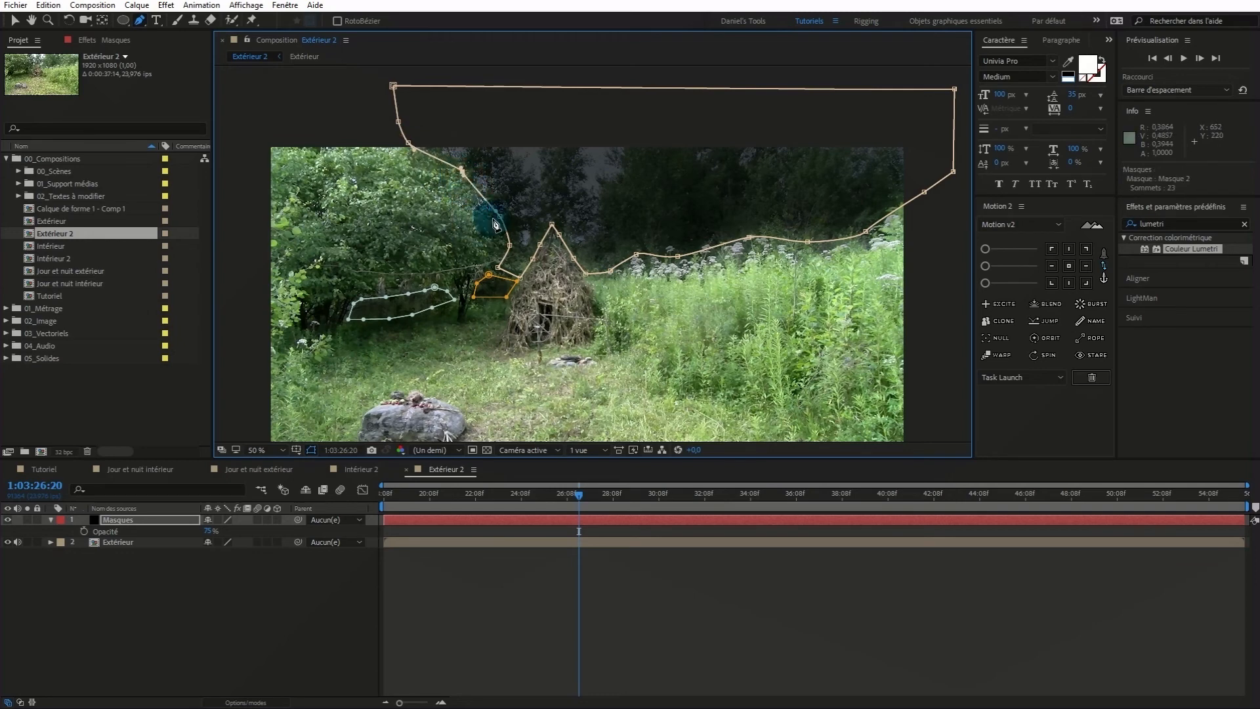
{"action": "left_click_drag", "start_coordinate": [408, 143], "coordinate": [408, 140]}
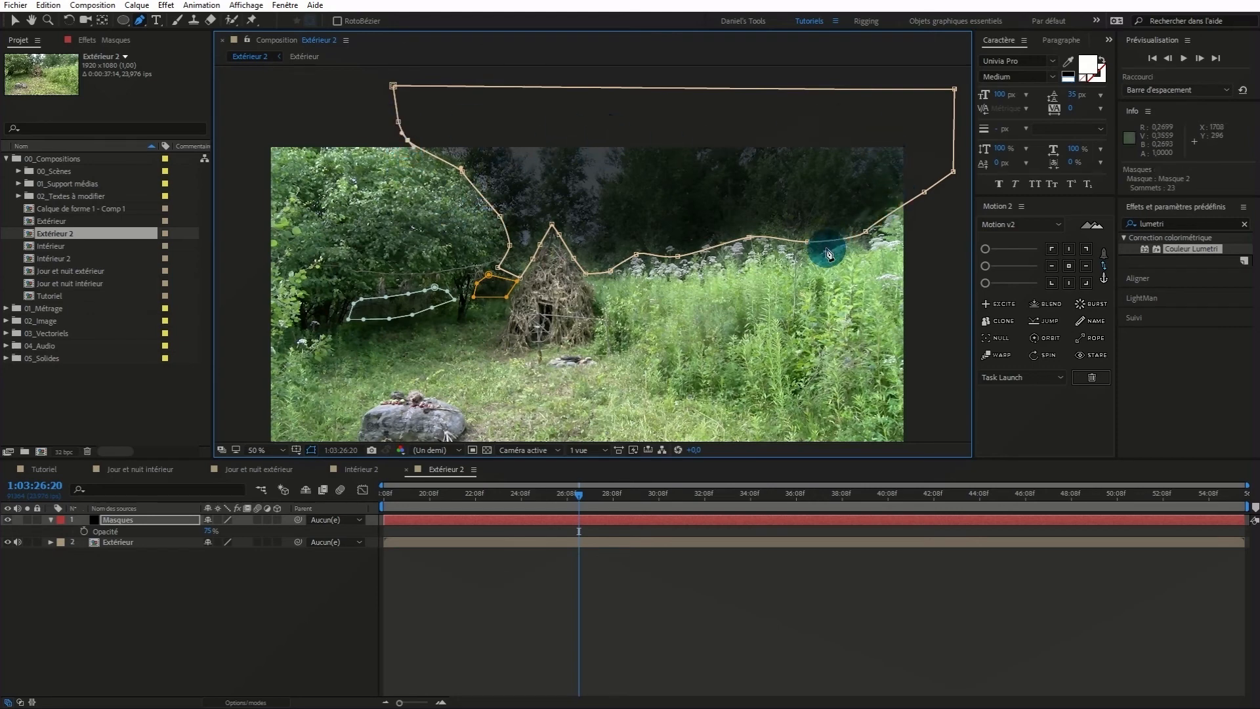
{"action": "left_click", "coordinate": [808, 240]}
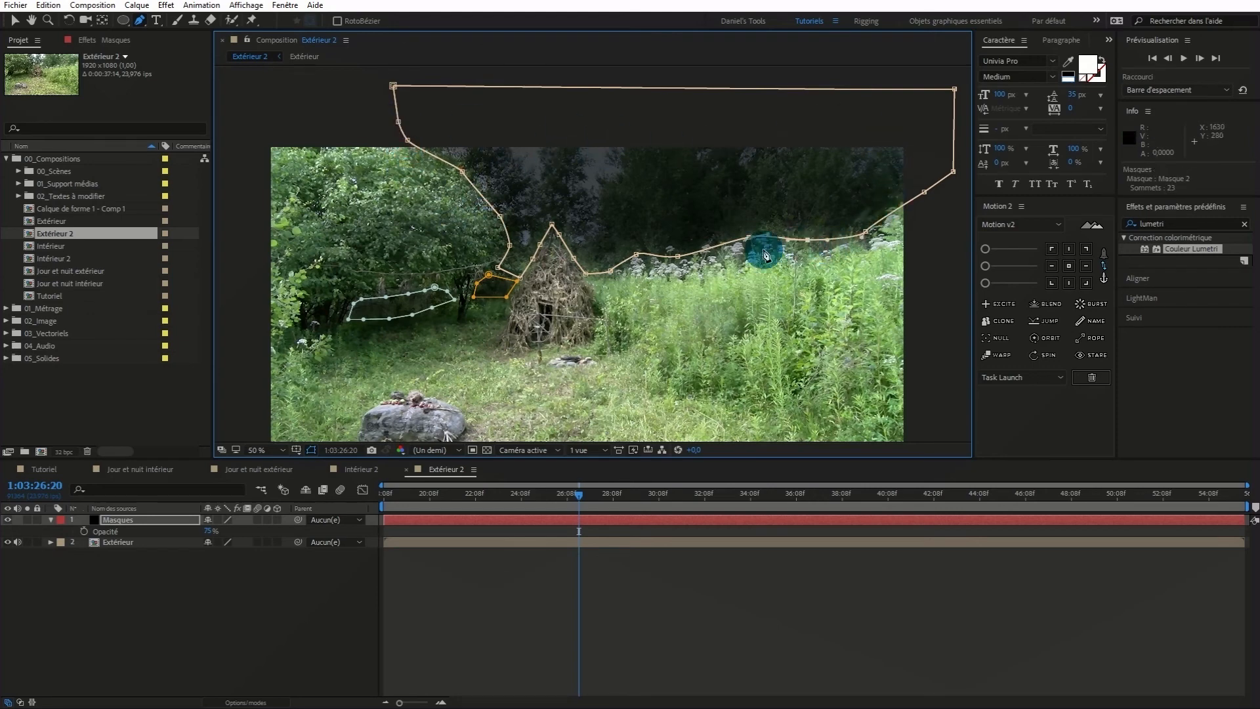
{"action": "left_click_drag", "start_coordinate": [677, 257], "coordinate": [682, 256]}
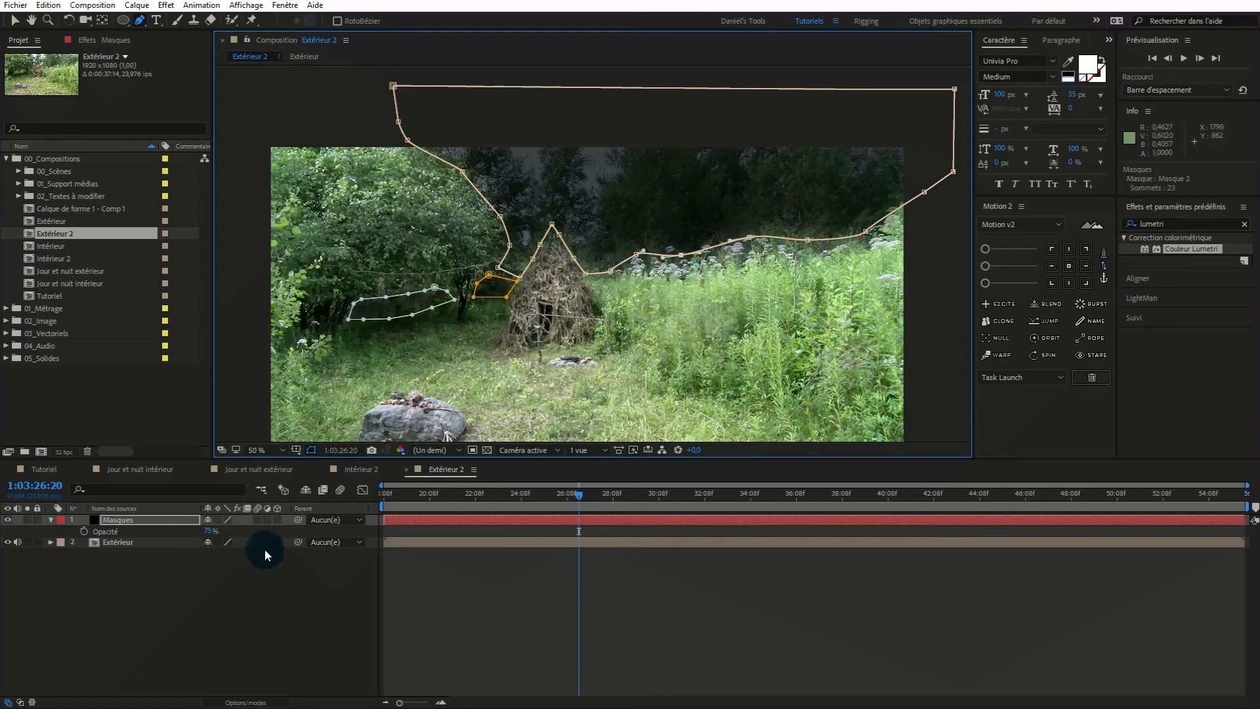
{"action": "left_click", "coordinate": [213, 584]}
{"action": "left_click", "coordinate": [359, 565]}
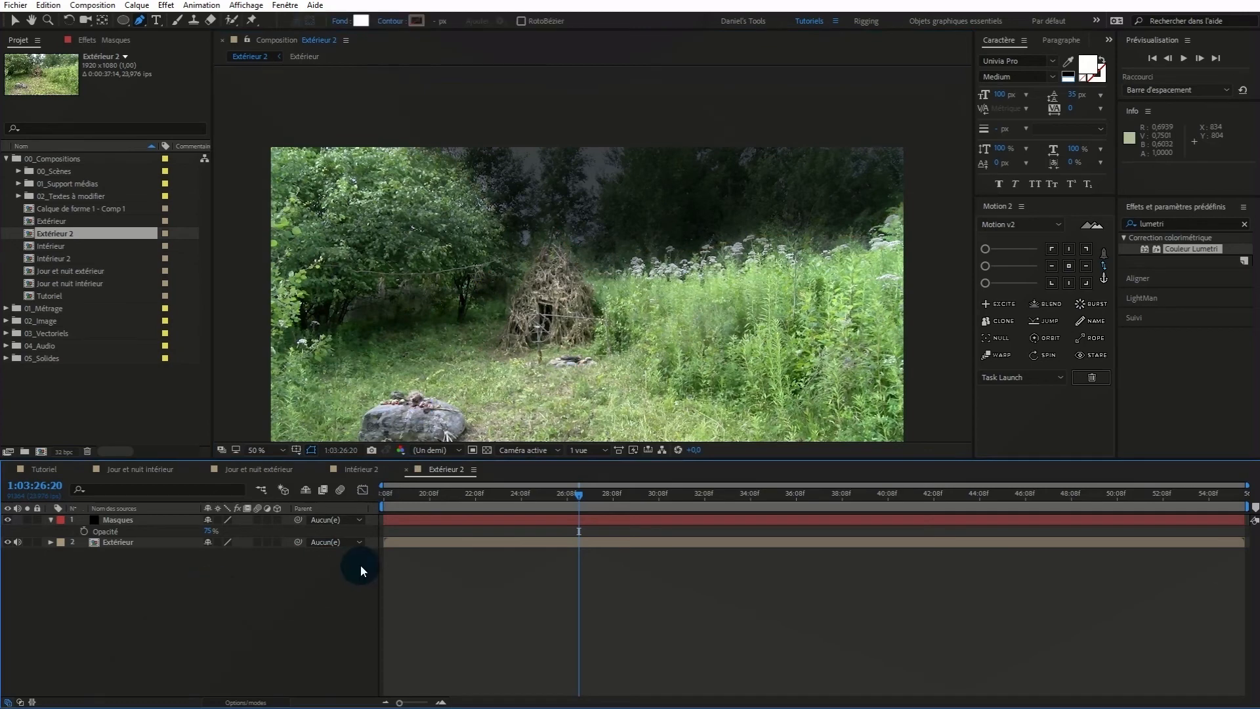
{"action": "left_click", "coordinate": [50, 520]}
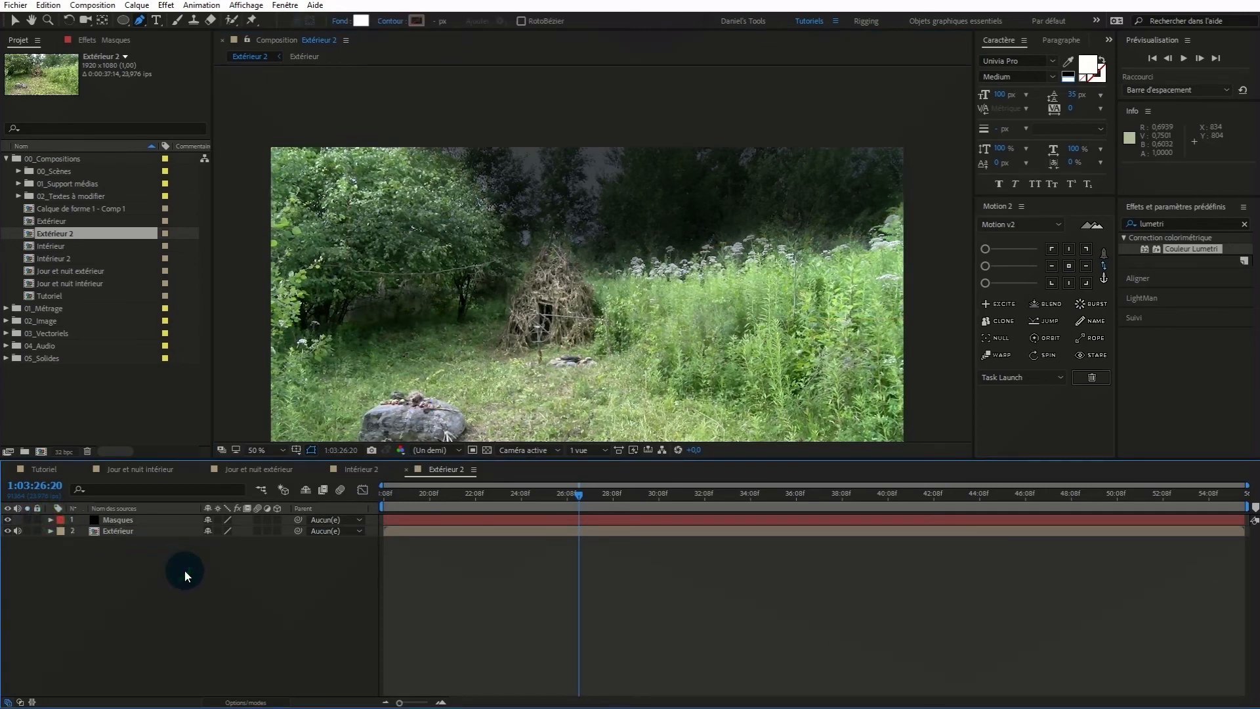
Create an adjustment layer above the Masques layer in the Extérieur 2 composition
{"action": "left_click_drag", "start_coordinate": [570, 386], "coordinate": [573, 297]}
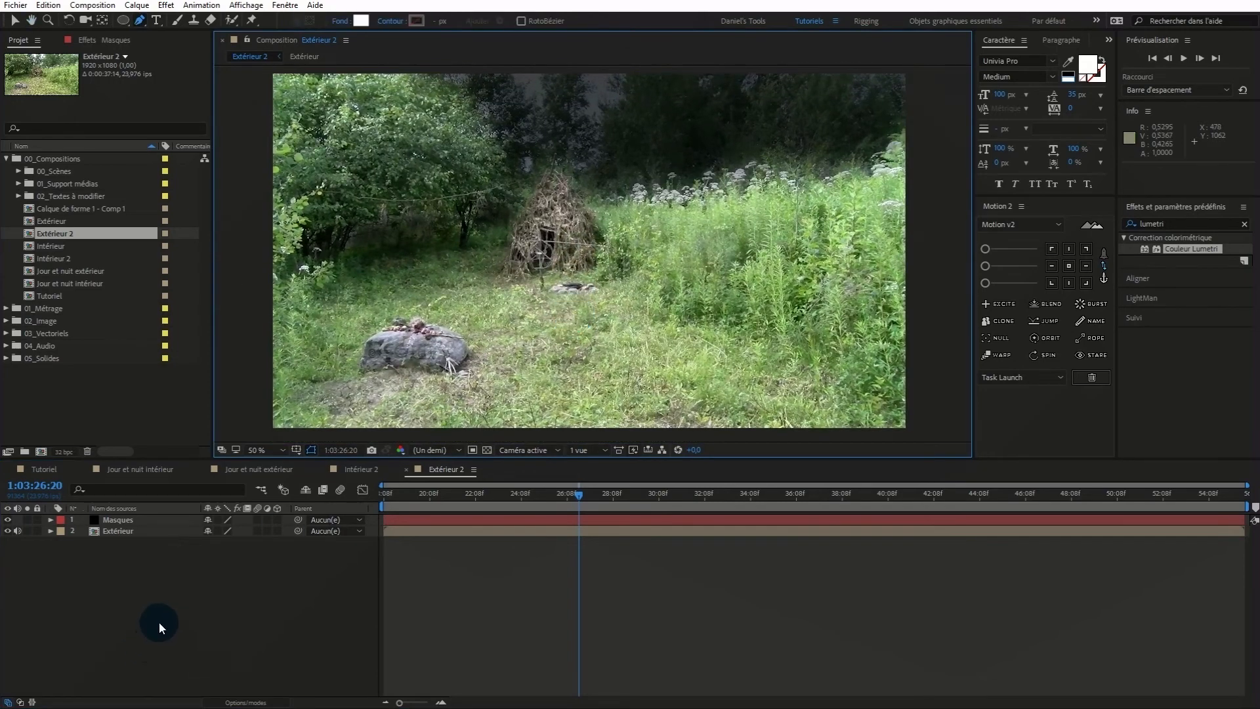
{"action": "key", "text": "v"}
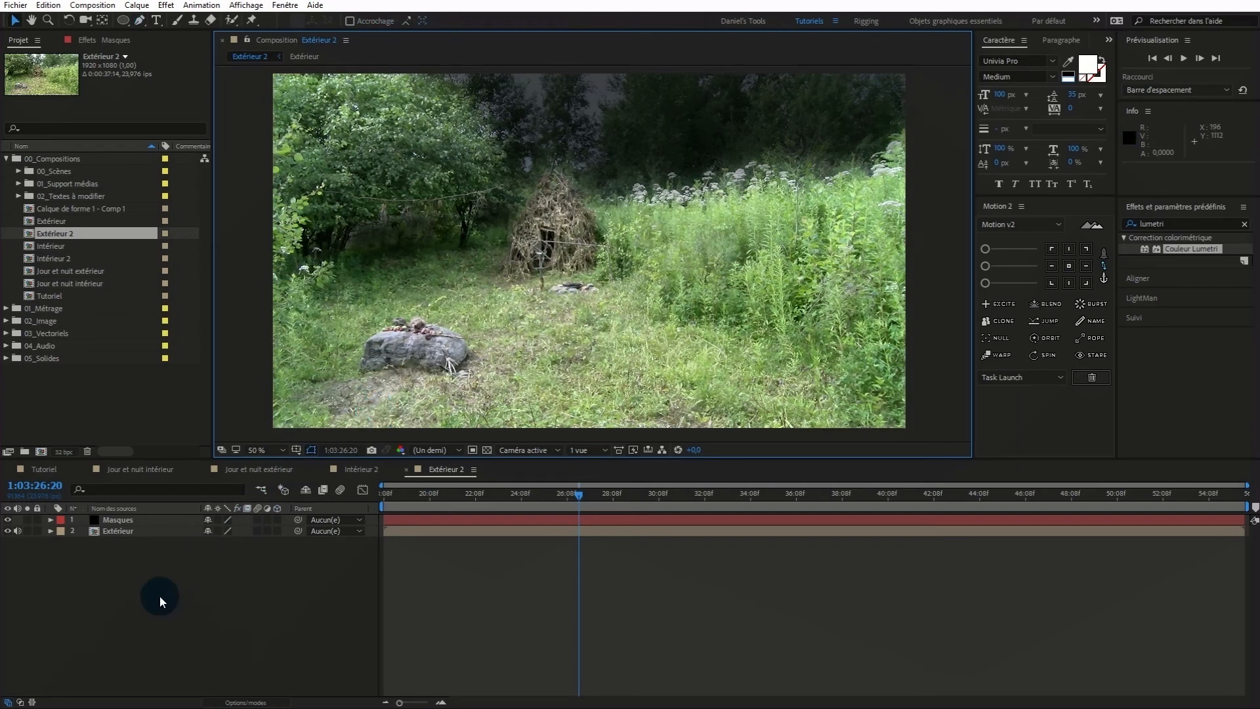
{"action": "right_click", "coordinate": [199, 565]}
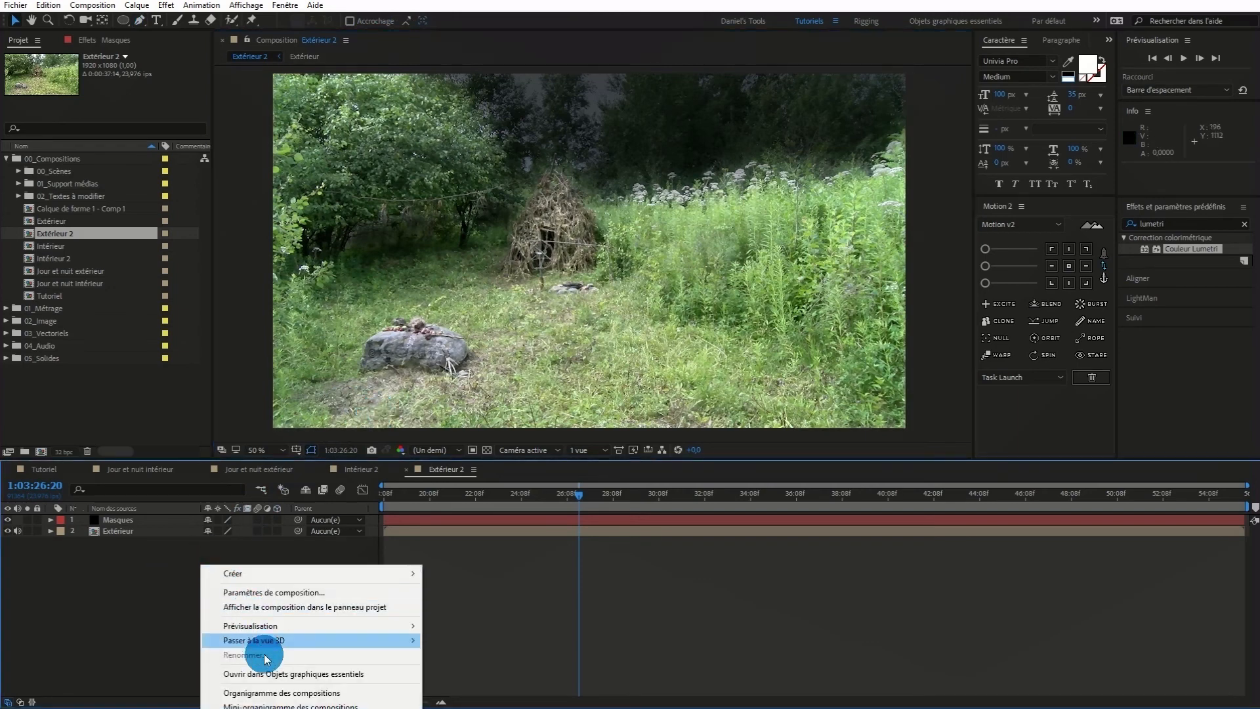
{"action": "mouse_move", "coordinate": [248, 574]}
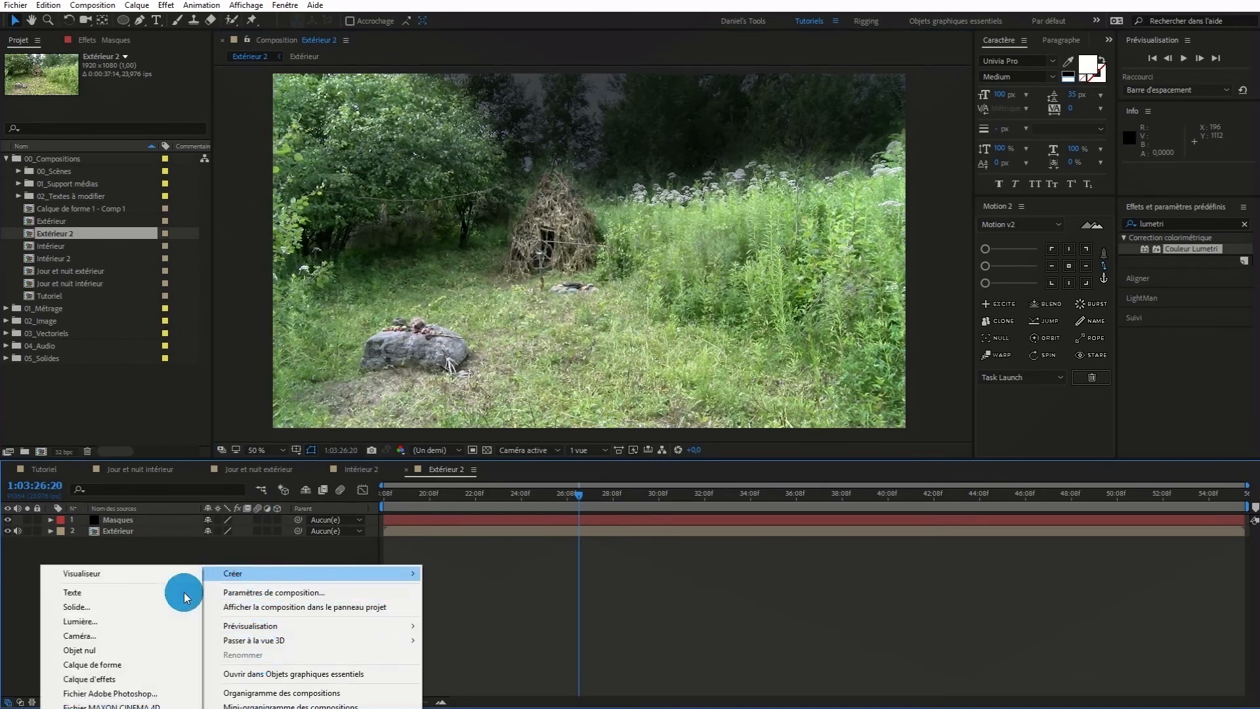
{"action": "left_click", "coordinate": [99, 678]}
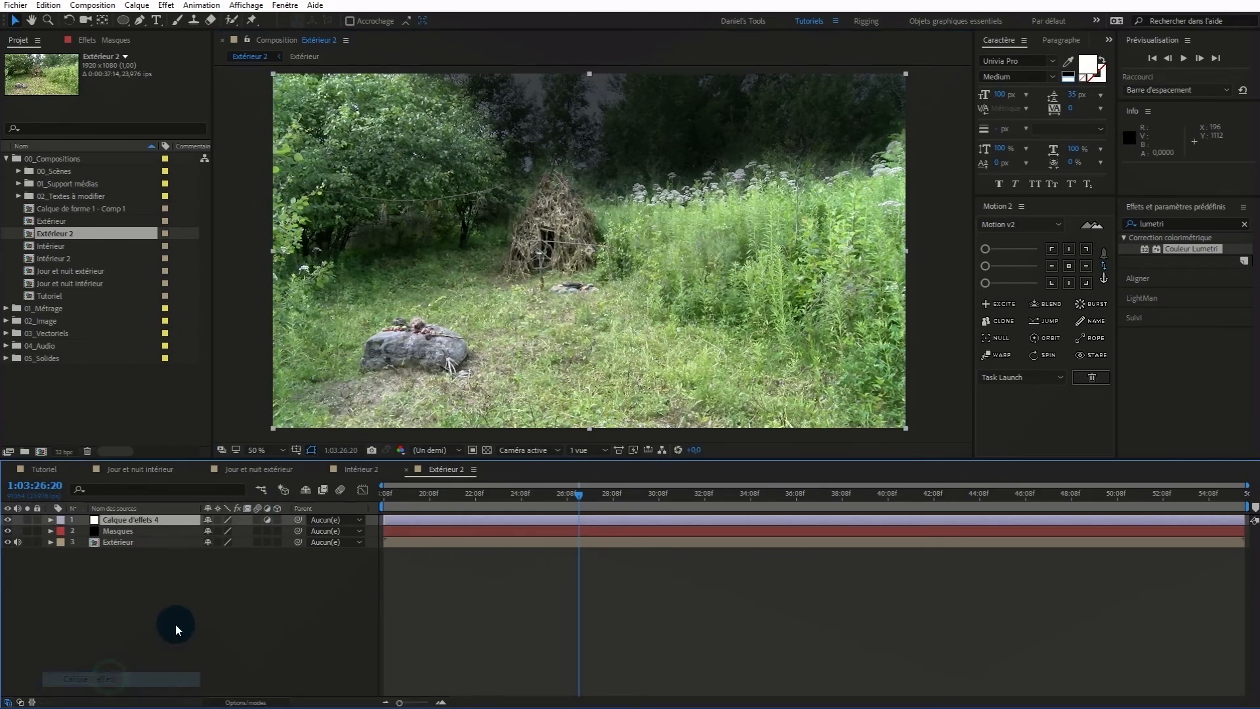
{"action": "right_click", "coordinate": [186, 586]}
{"action": "left_click", "coordinate": [152, 586]}
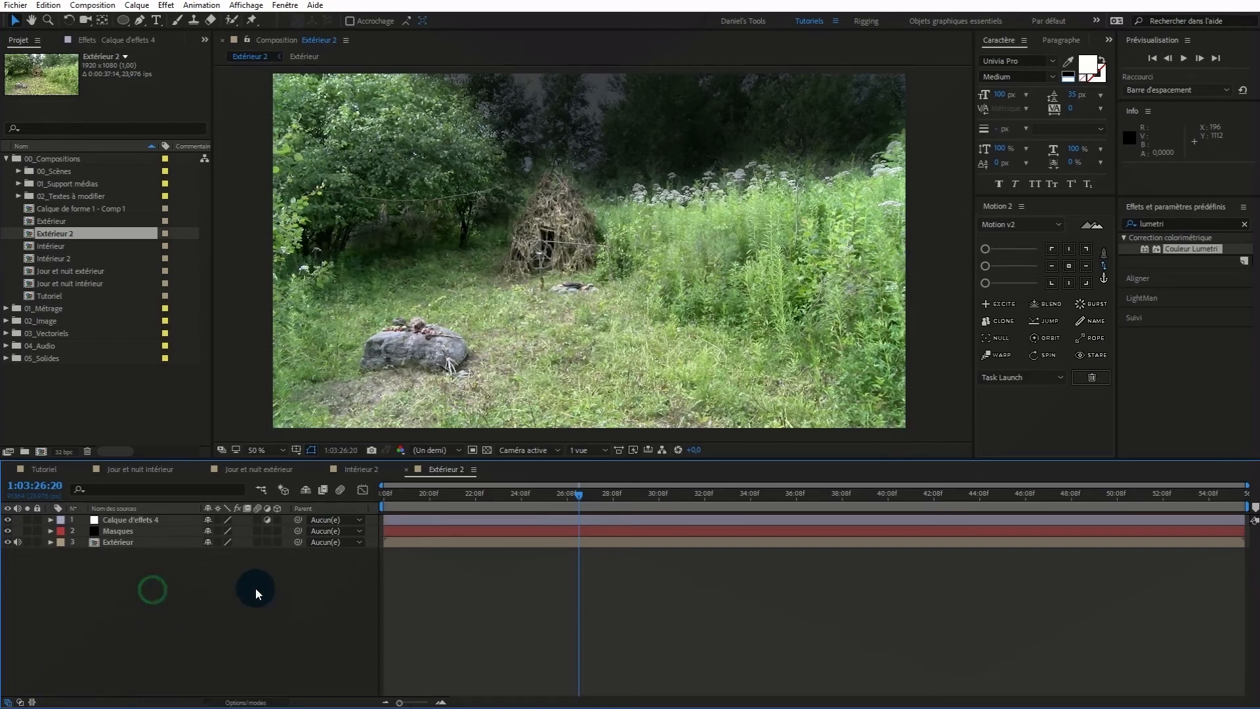
Rename the new adjustment layer as CC
{"action": "left_click", "coordinate": [146, 520]}
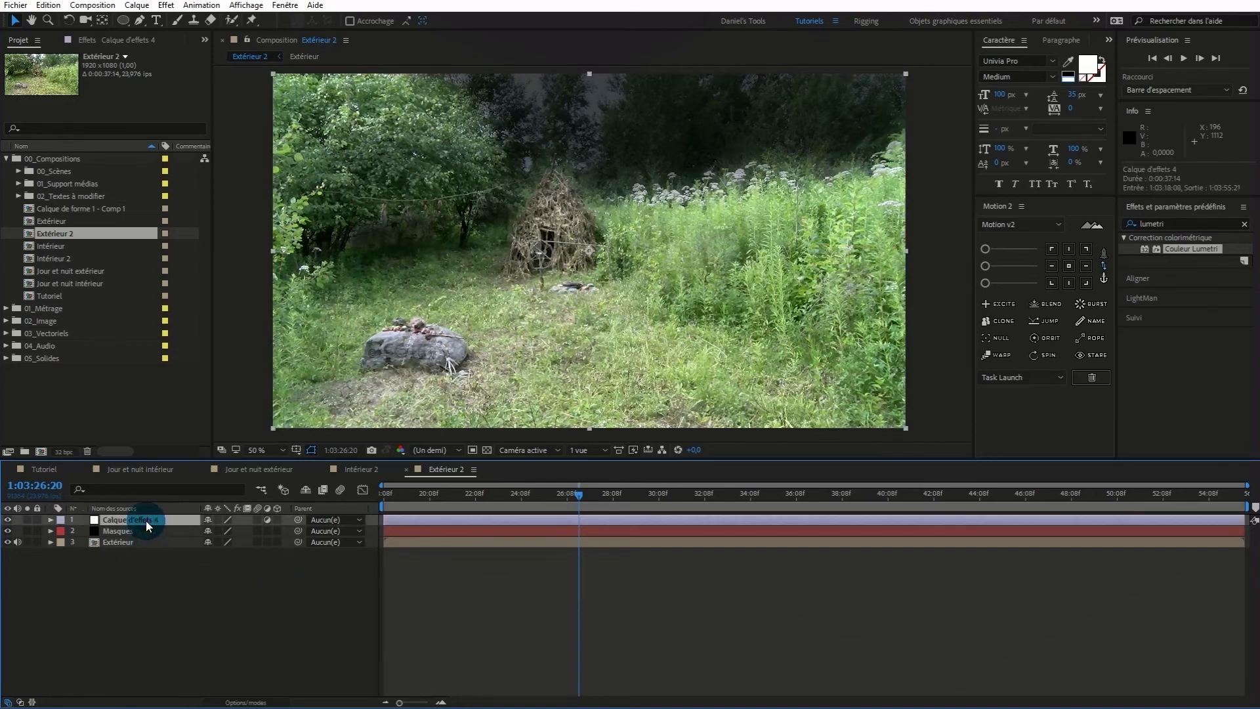
{"action": "key", "text": "Return"}
{"action": "type", "text": "CC"}
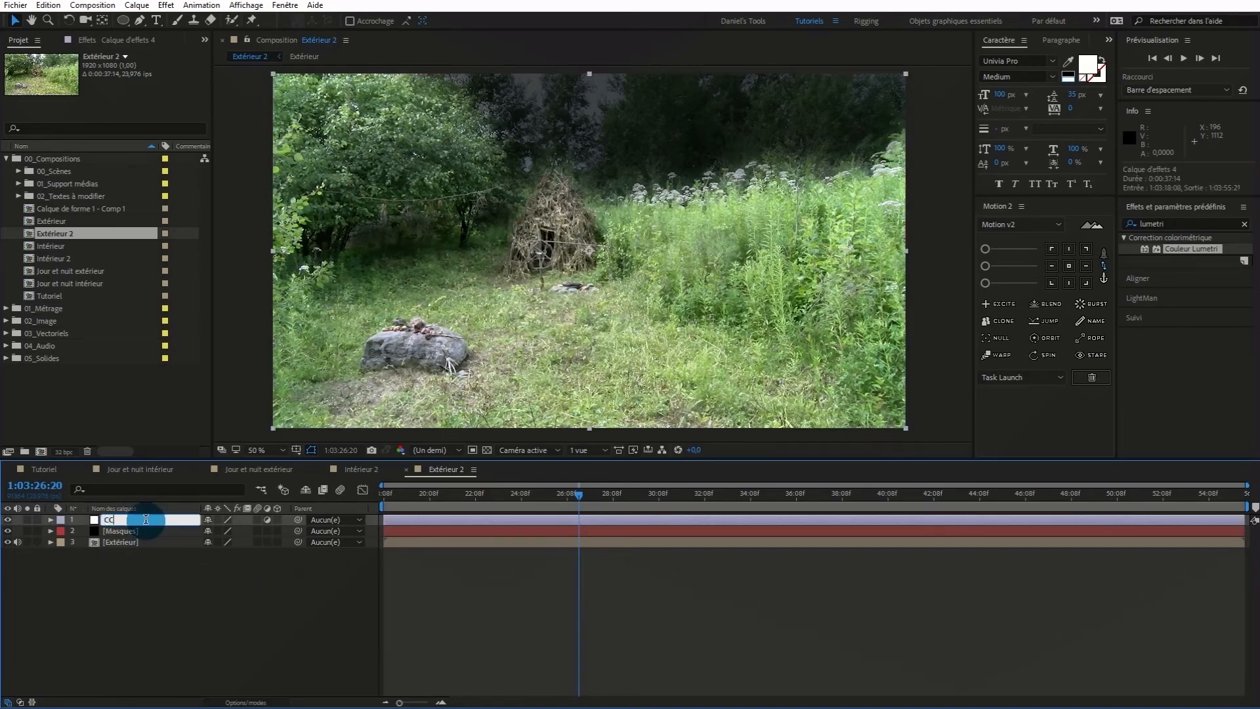
{"action": "left_click", "coordinate": [222, 592]}
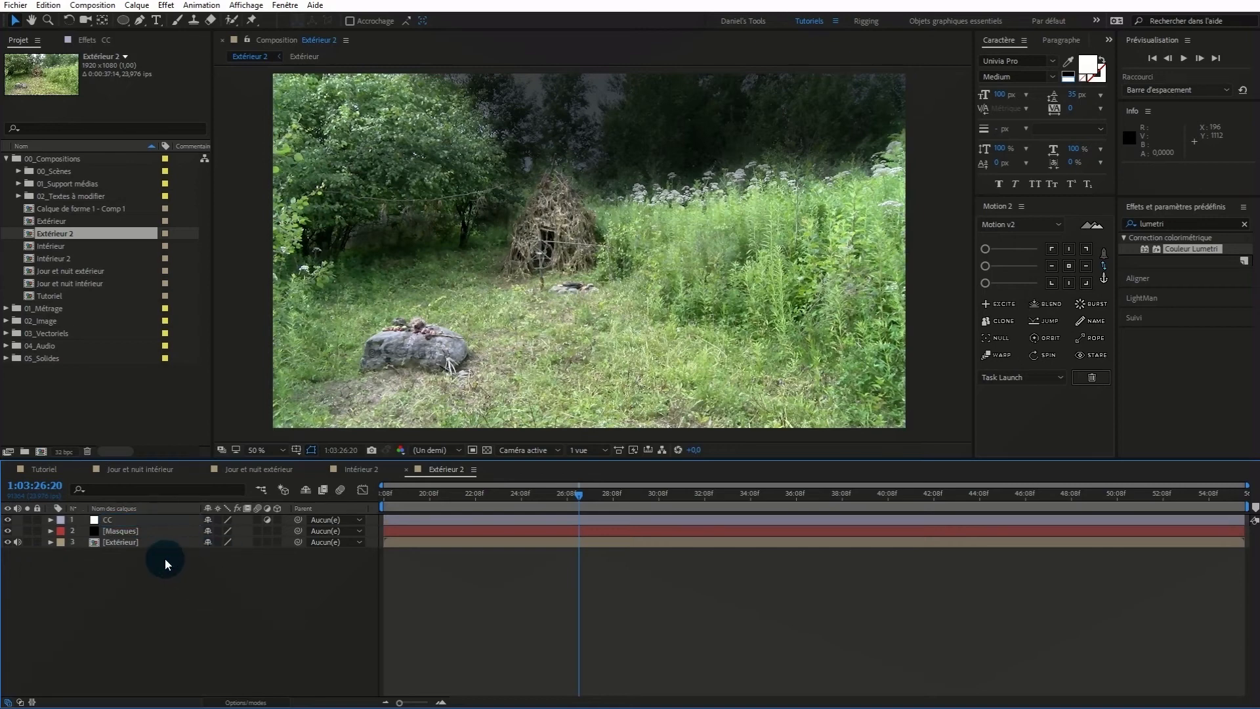
Apply the Couleur Lumetri effect to the CC layer and set its white balance to temperature -76 and tint -16
{"action": "left_click", "coordinate": [160, 522]}
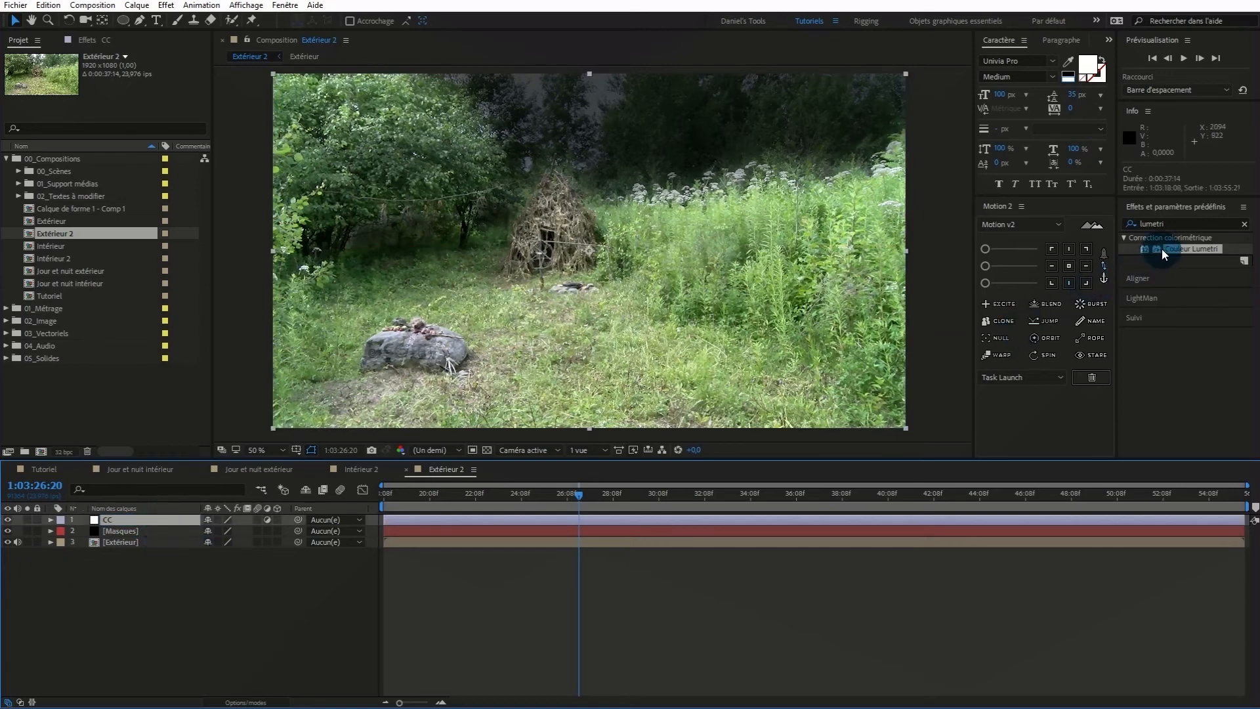
{"action": "left_click_drag", "start_coordinate": [1186, 253], "coordinate": [164, 518]}
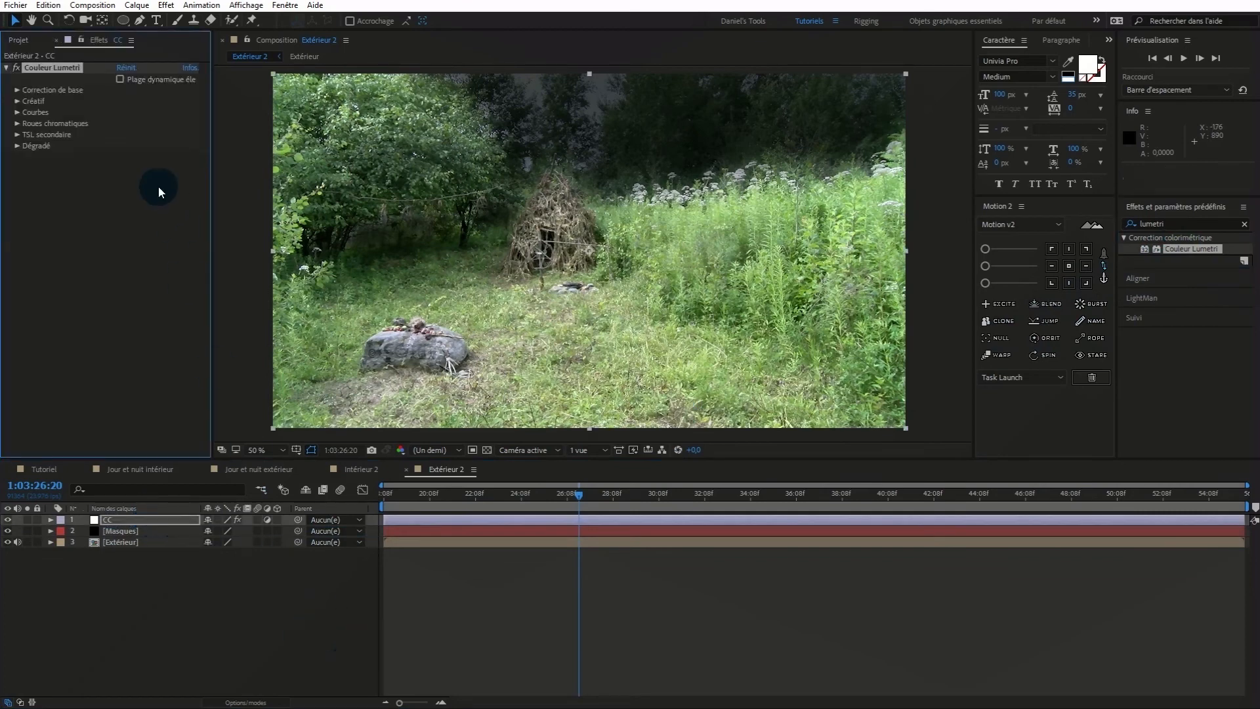
{"action": "left_click", "coordinate": [17, 90]}
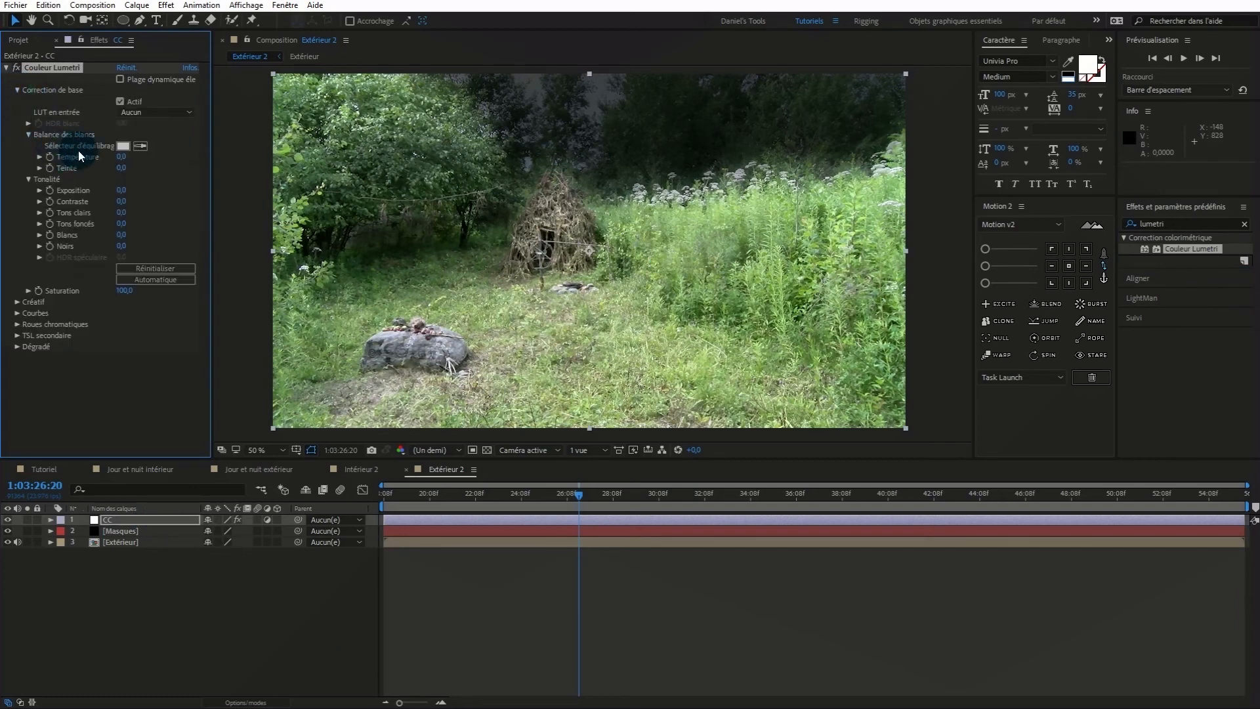
{"action": "mouse_move", "coordinate": [121, 157]}
{"action": "left_mouse_down"}
{"action": "mouse_move", "coordinate": [75, 159]}
{"action": "mouse_move", "coordinate": [113, 172]}
{"action": "left_mouse_up"}
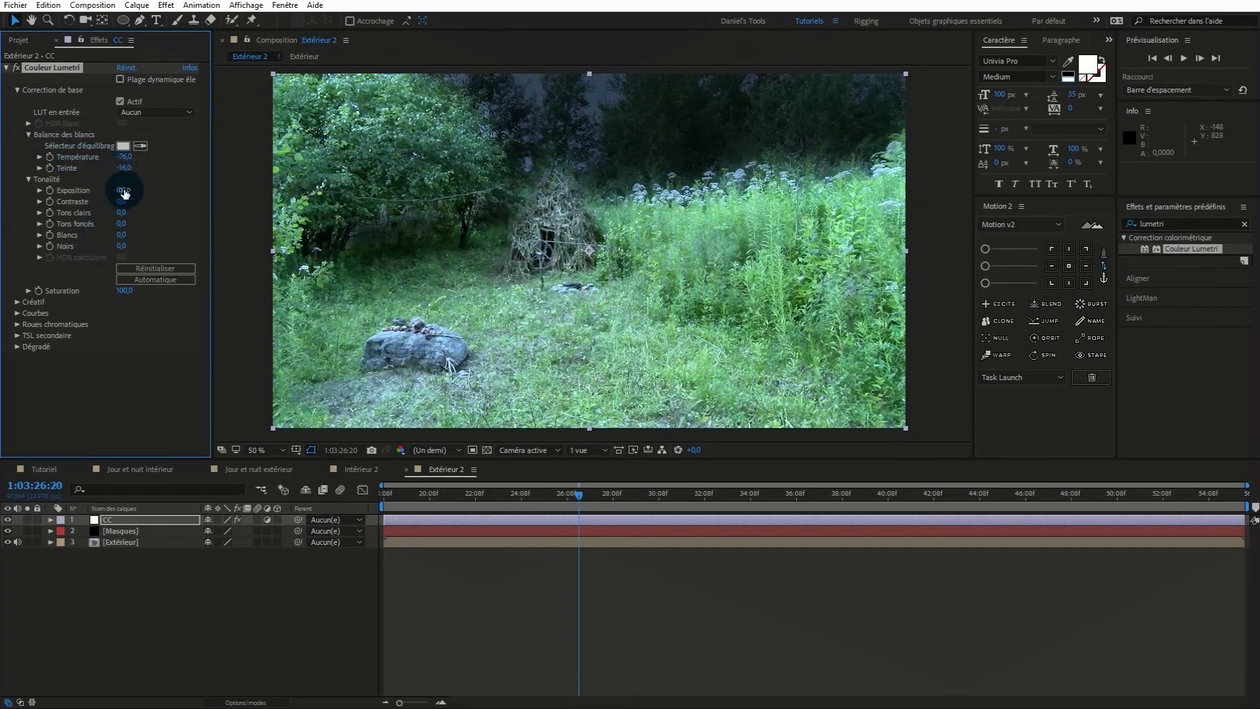
Darken the Lumetri basic correction to an exposure of -4.1 and raise its contrast to 99
{"action": "left_click_drag", "start_coordinate": [124, 190], "coordinate": [112, 196]}
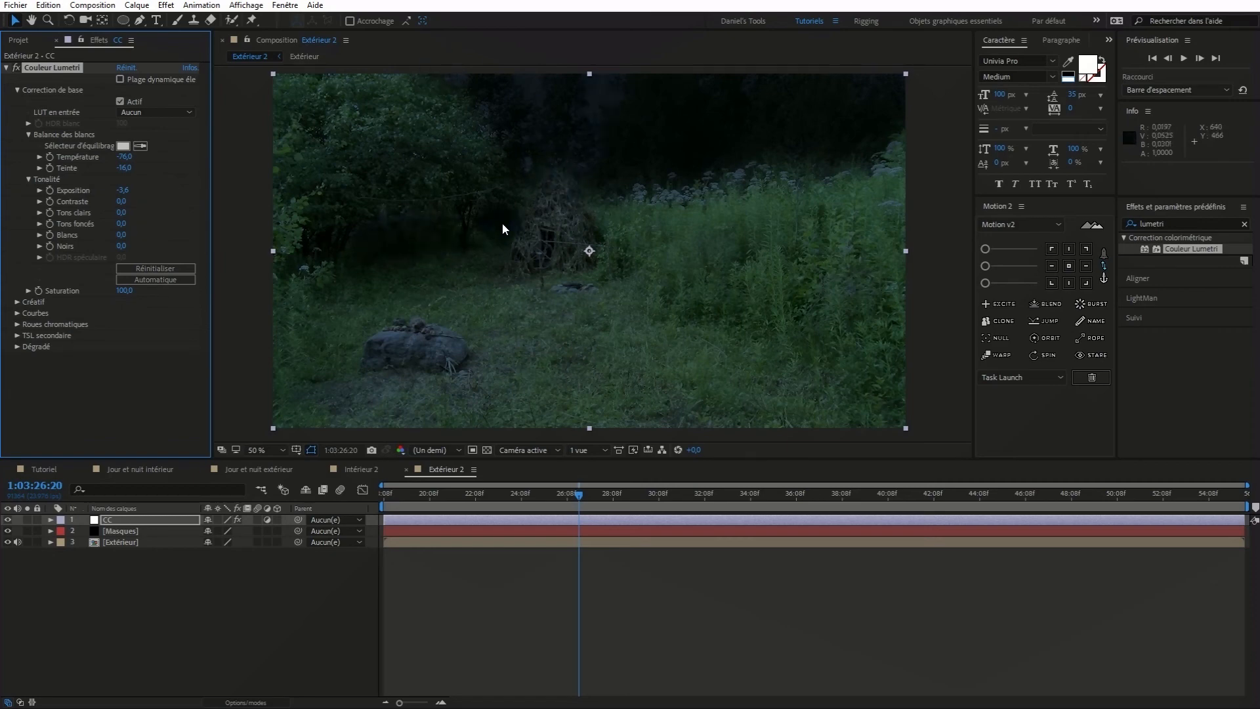
{"action": "left_click", "coordinate": [390, 135]}
{"action": "left_click_drag", "start_coordinate": [127, 193], "coordinate": [189, 202]}
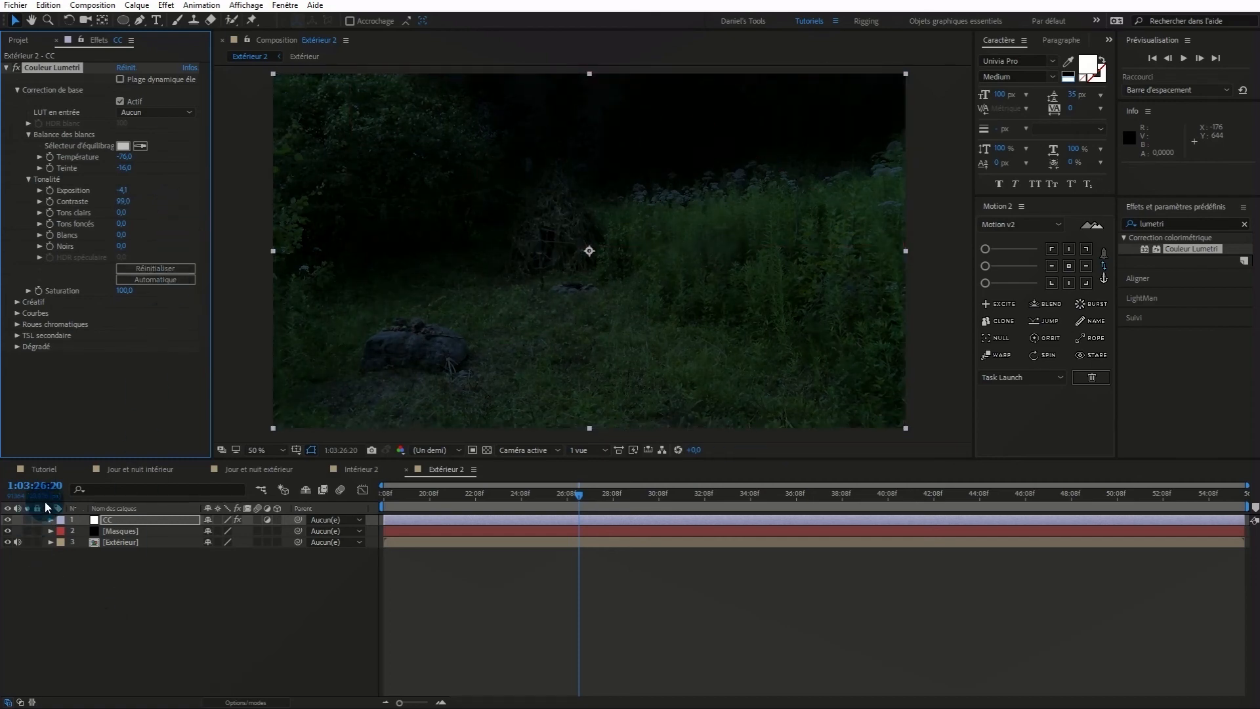
Lower the opacity of the Masques layer to 58%
{"action": "left_click", "coordinate": [51, 531]}
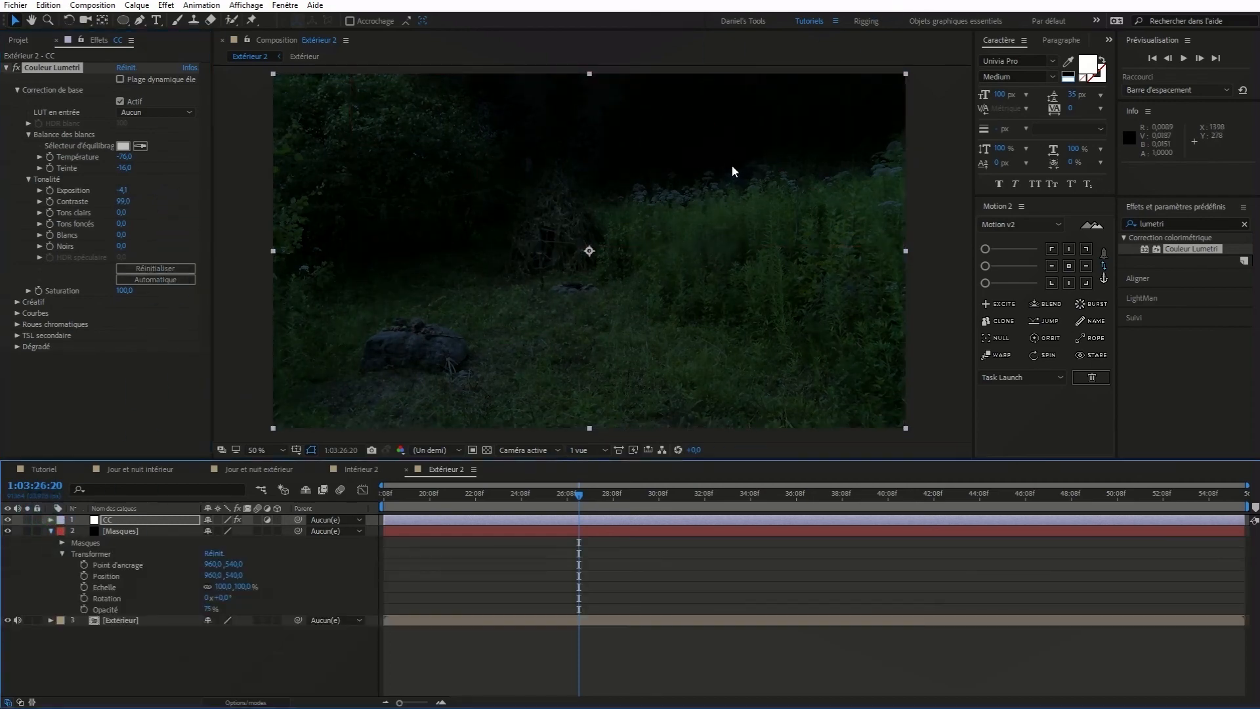
{"action": "left_click", "coordinate": [56, 624]}
{"action": "left_click", "coordinate": [202, 580]}
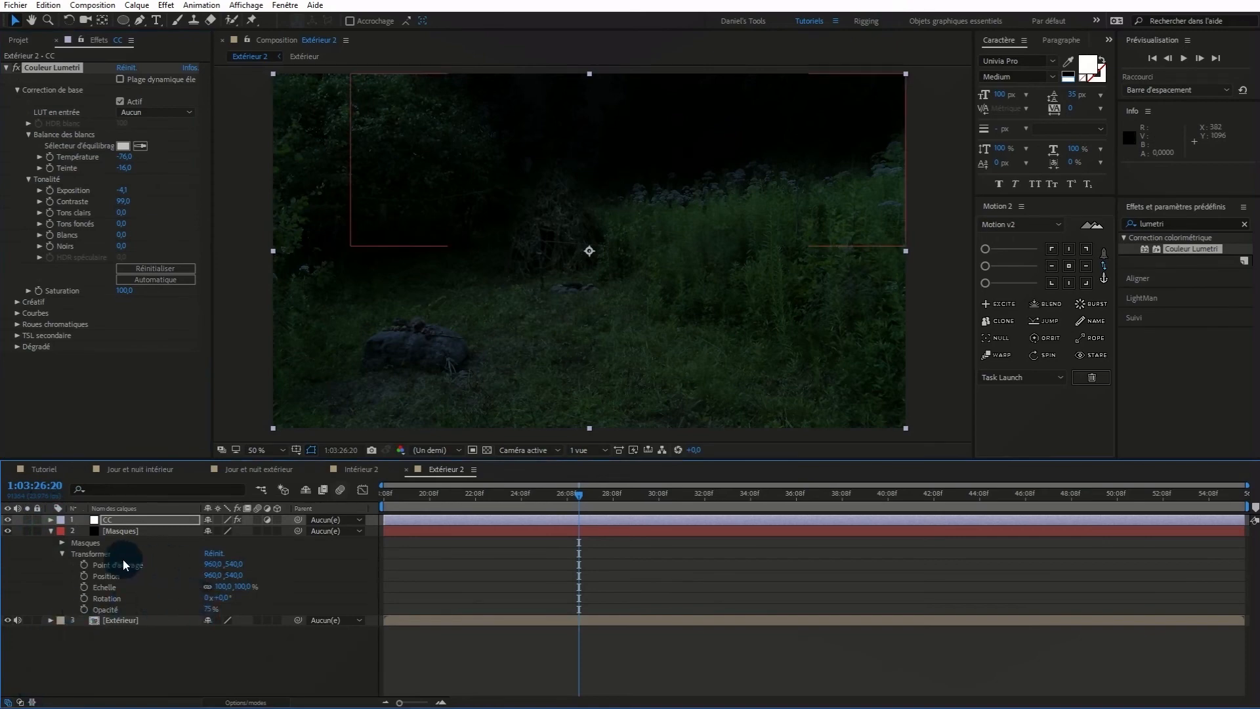
{"action": "left_click", "coordinate": [63, 555]}
{"action": "left_click", "coordinate": [63, 554]}
{"action": "left_click", "coordinate": [201, 622]}
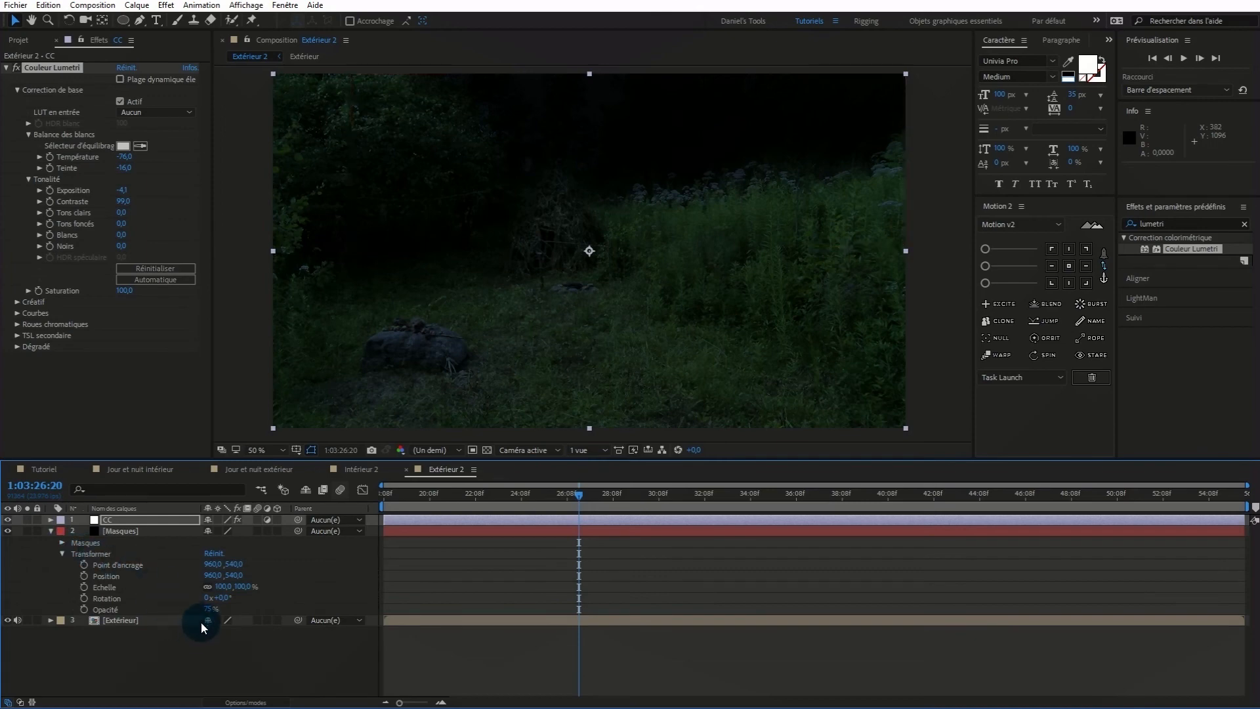
{"action": "left_click", "coordinate": [208, 610]}
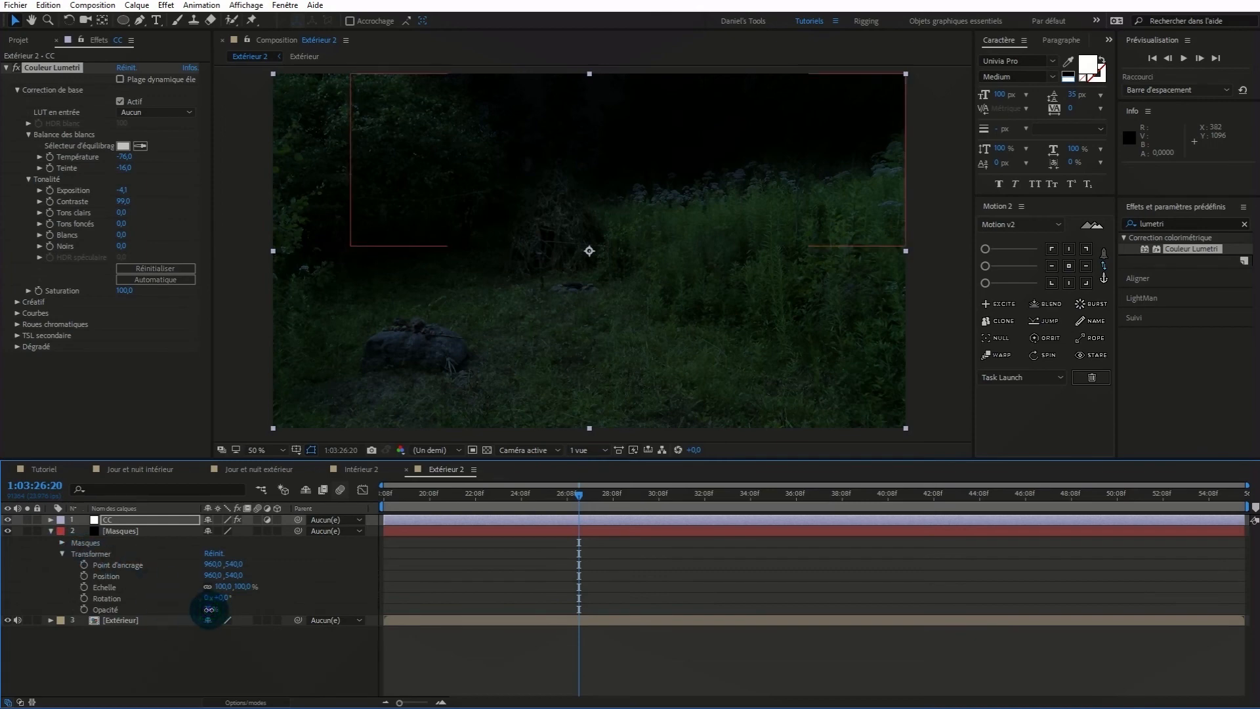
{"action": "left_click", "coordinate": [207, 611]}
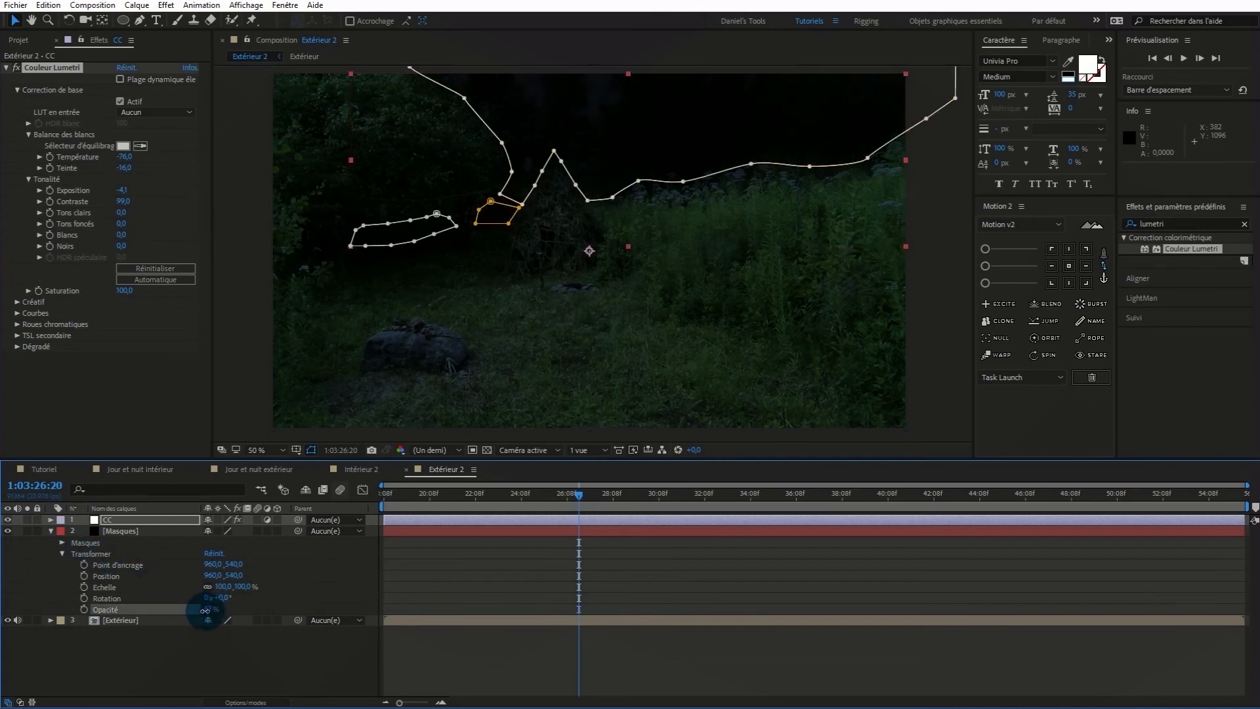
{"action": "left_click", "coordinate": [205, 611]}
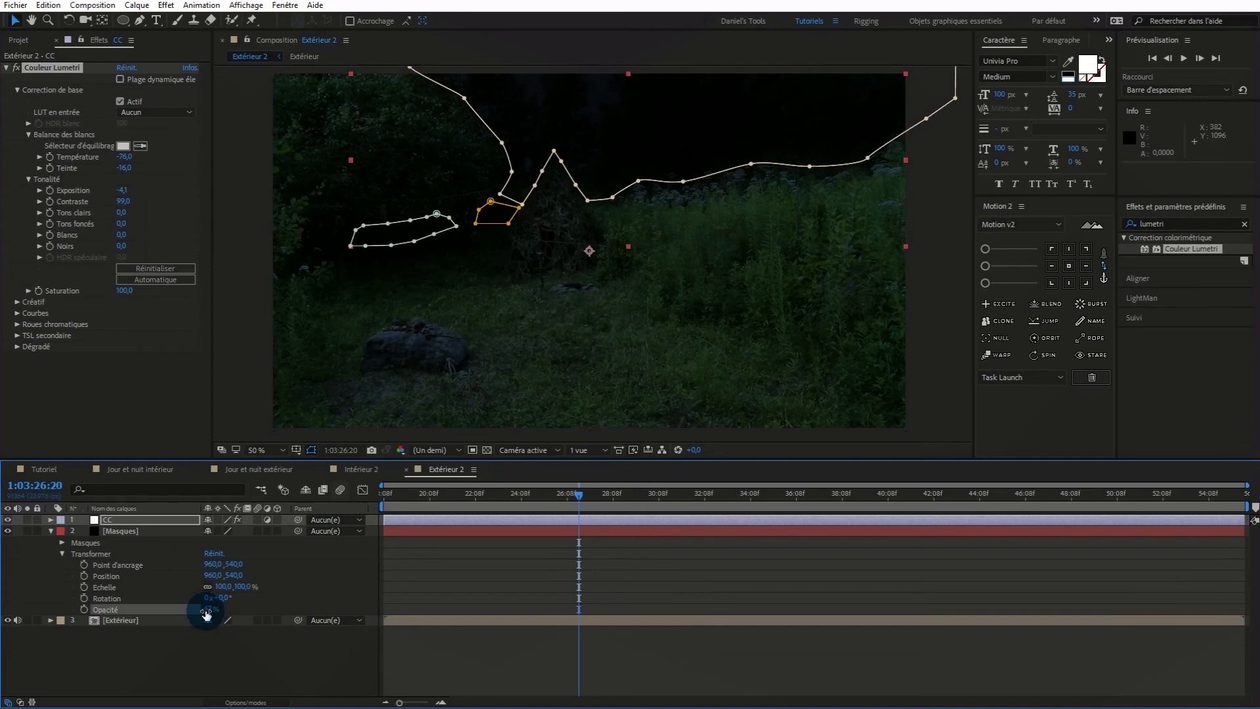
{"action": "left_click", "coordinate": [326, 669]}
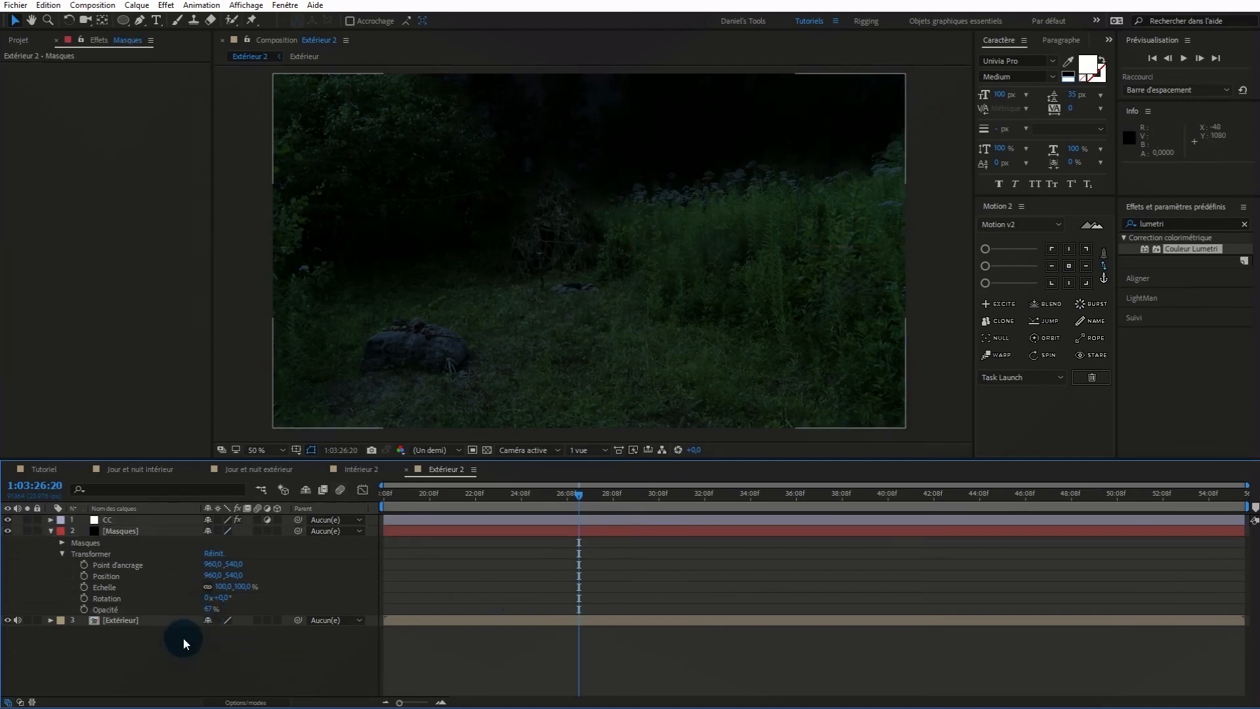
{"action": "left_click", "coordinate": [203, 613]}
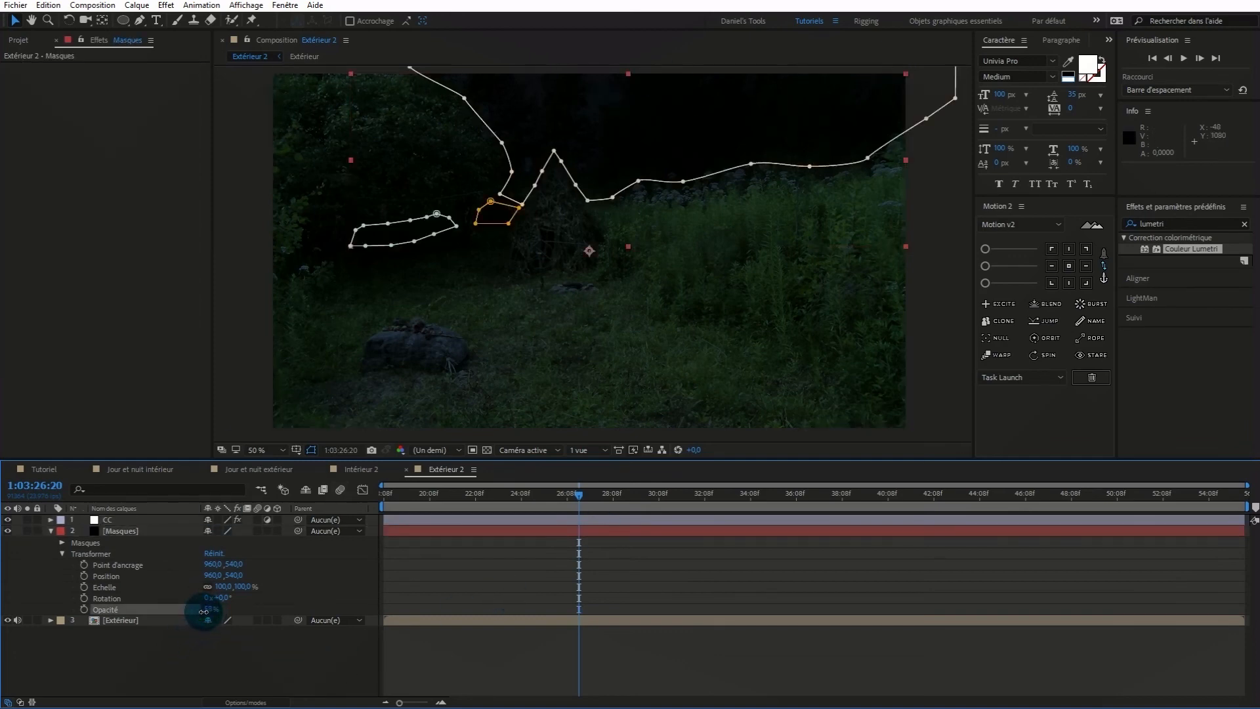
{"action": "left_click", "coordinate": [286, 674]}
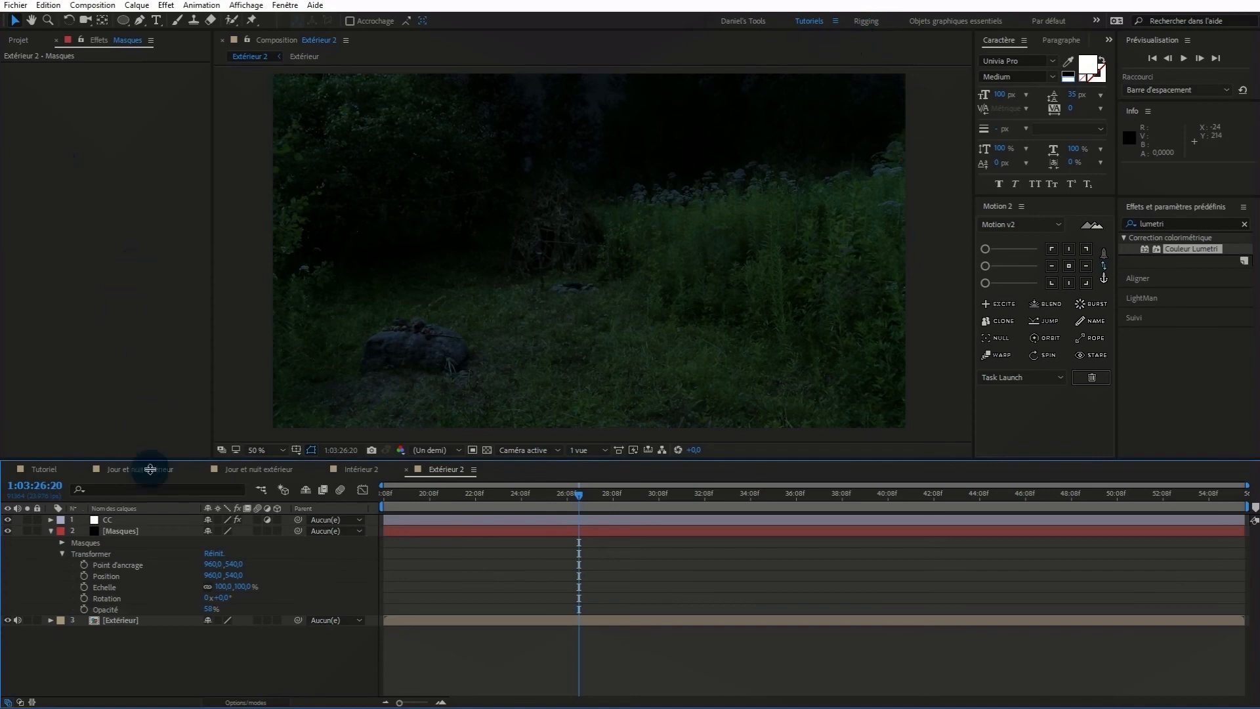
{"action": "left_click", "coordinate": [50, 531]}
In the CC layer's Lumetri tone settings, set highlights to 27, shadows to -28 and whites to 58
{"action": "left_click", "coordinate": [143, 519]}
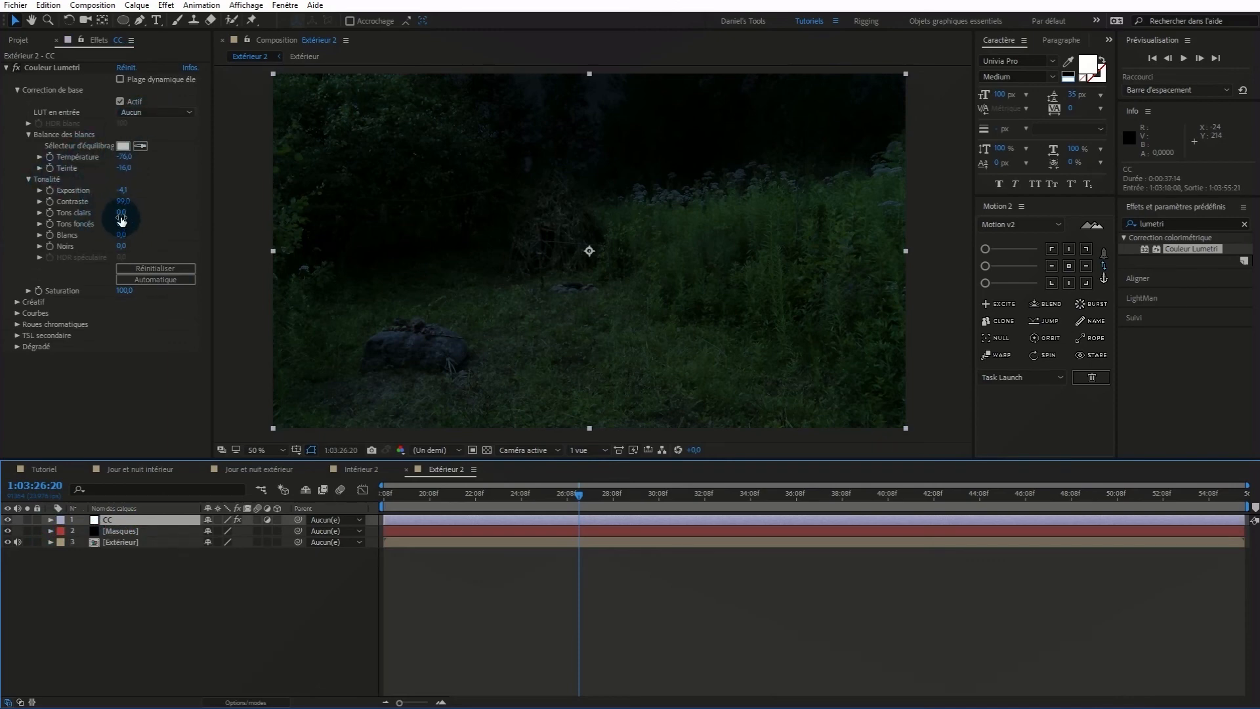
{"action": "mouse_move", "coordinate": [122, 212]}
{"action": "left_mouse_down"}
{"action": "mouse_move", "coordinate": [155, 208]}
{"action": "mouse_move", "coordinate": [106, 229]}
{"action": "left_mouse_up"}
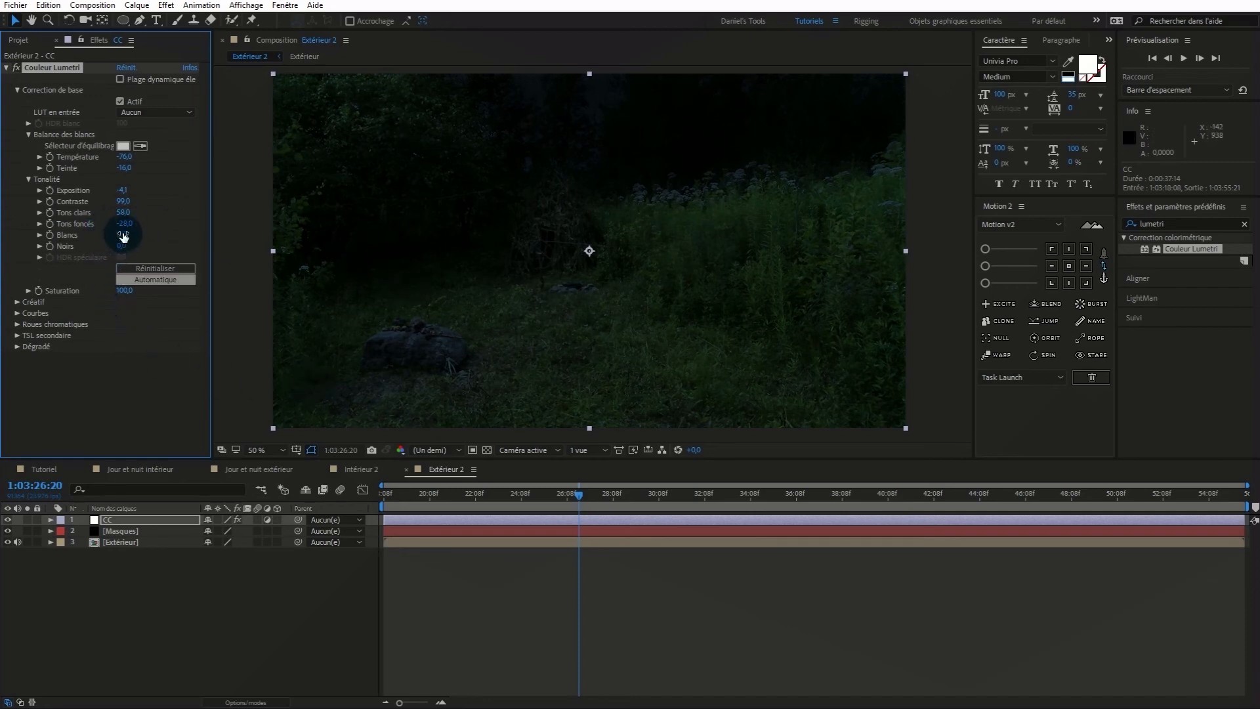
{"action": "left_click_drag", "start_coordinate": [122, 238], "coordinate": [164, 225]}
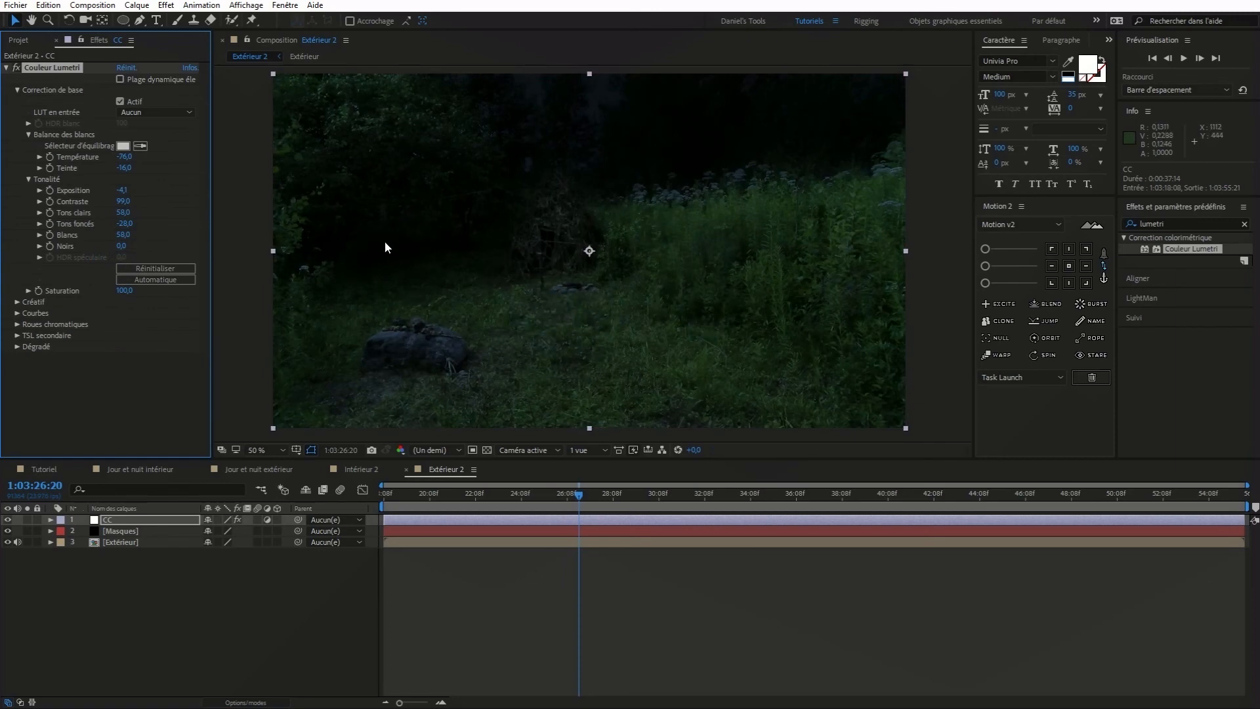
{"action": "left_click_drag", "start_coordinate": [121, 211], "coordinate": [105, 212]}
Reduce the saturation in the Lumetri basic correction to 40
{"action": "left_click", "coordinate": [121, 293]}
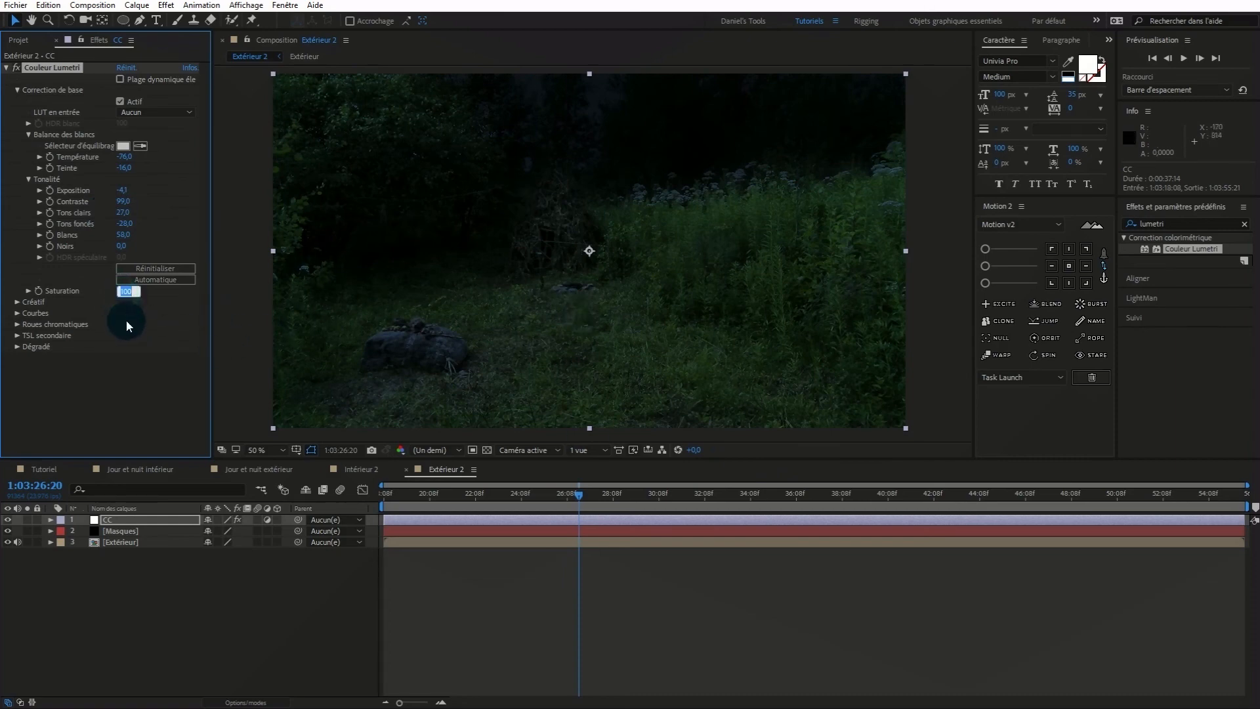
{"action": "type", "text": "40,"}
{"action": "left_click", "coordinate": [17, 92]}
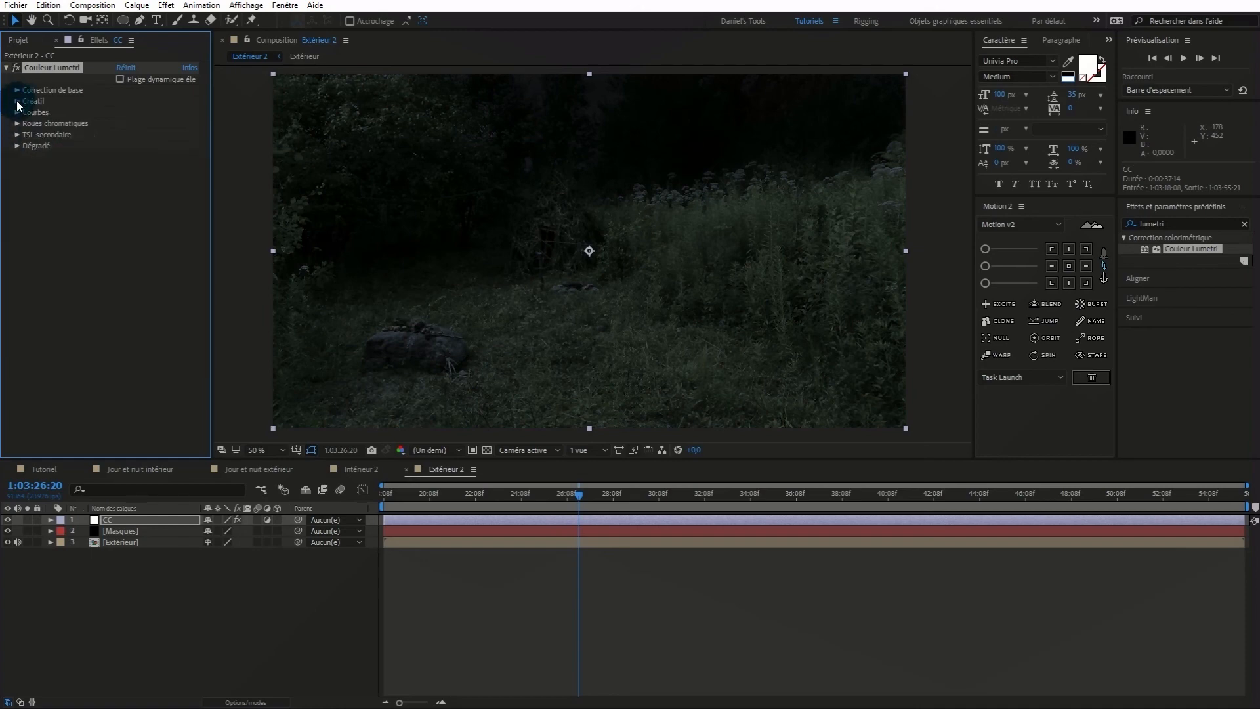
Apply the SL BLUE MOON creative look to the CC grade at an intensity of 95
{"action": "left_click", "coordinate": [17, 102]}
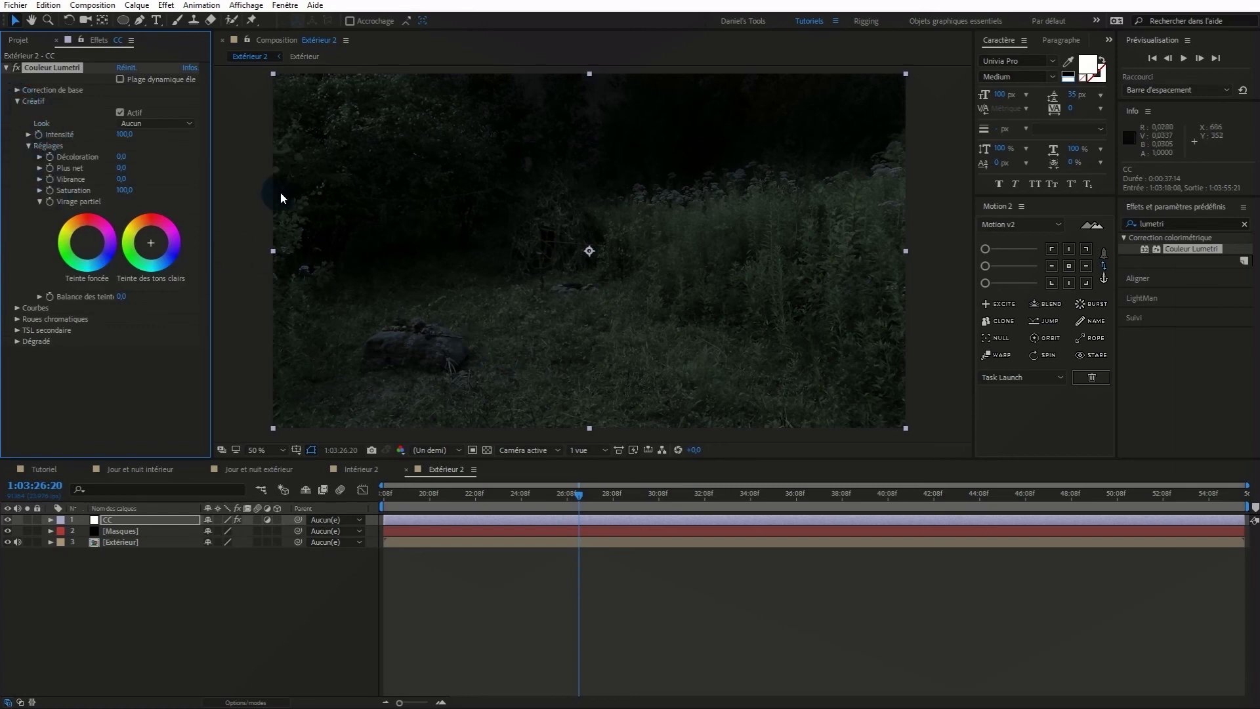
{"action": "left_click", "coordinate": [160, 123]}
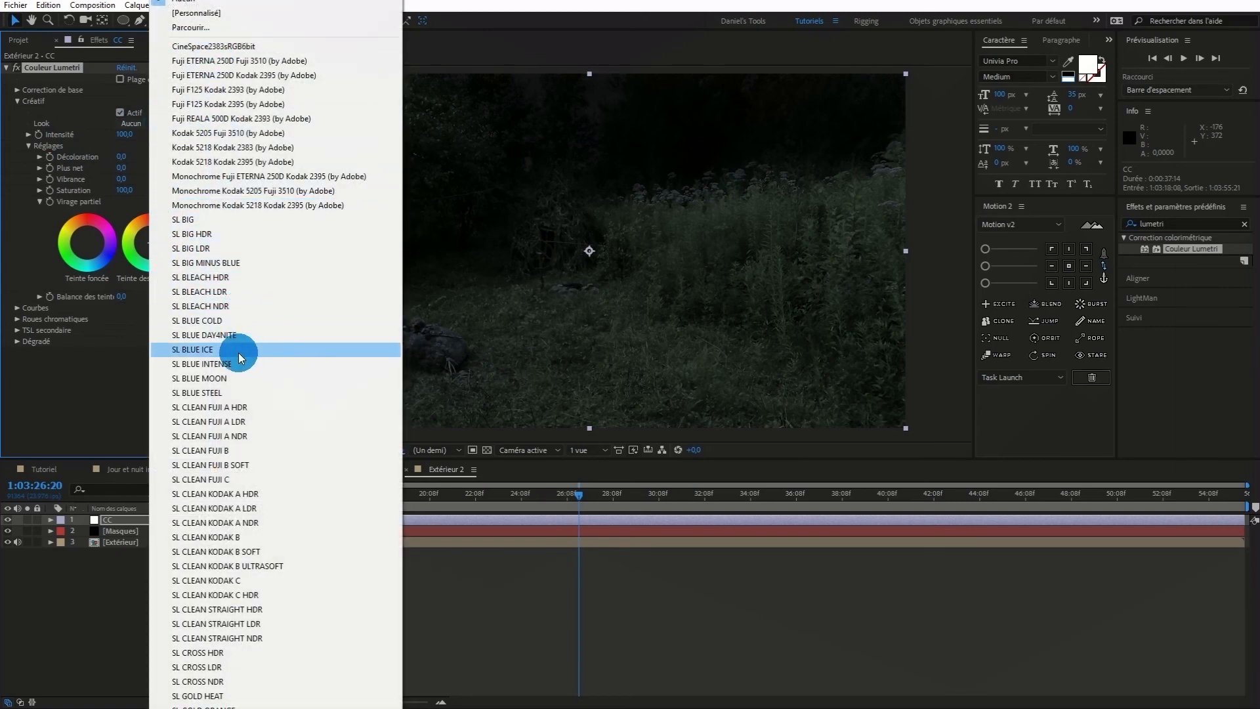
{"action": "left_click", "coordinate": [225, 379]}
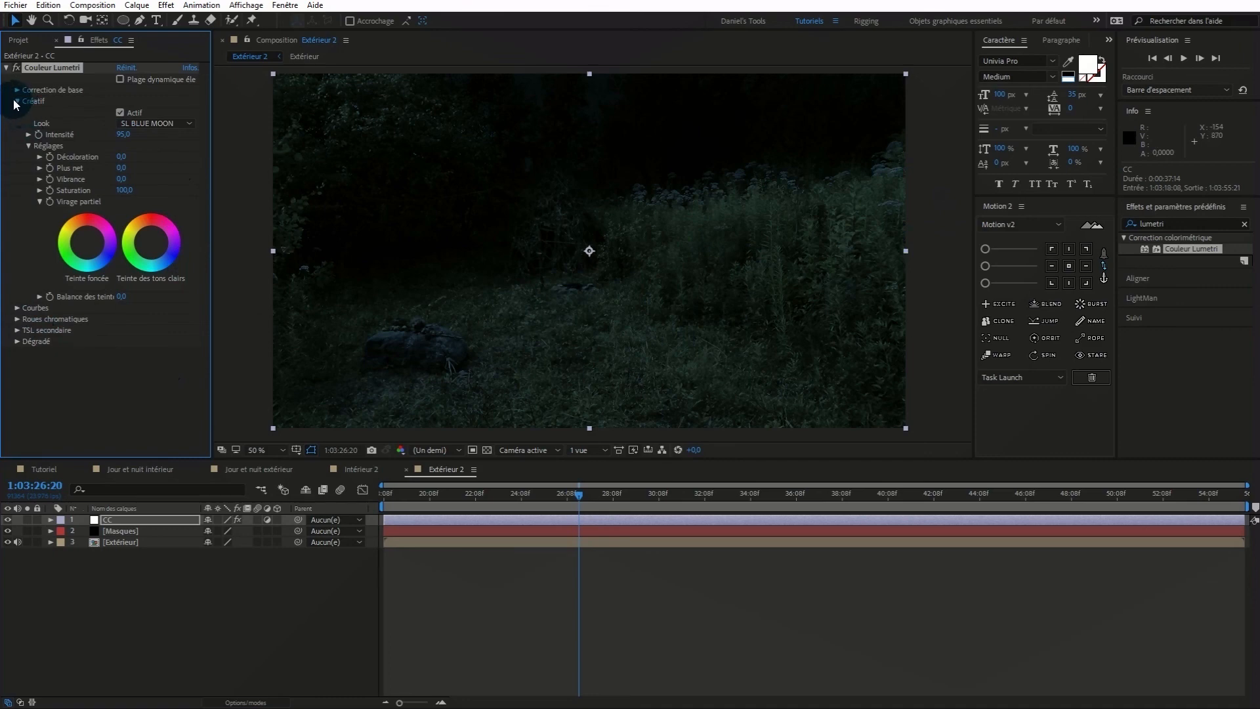
{"action": "left_click", "coordinate": [18, 101]}
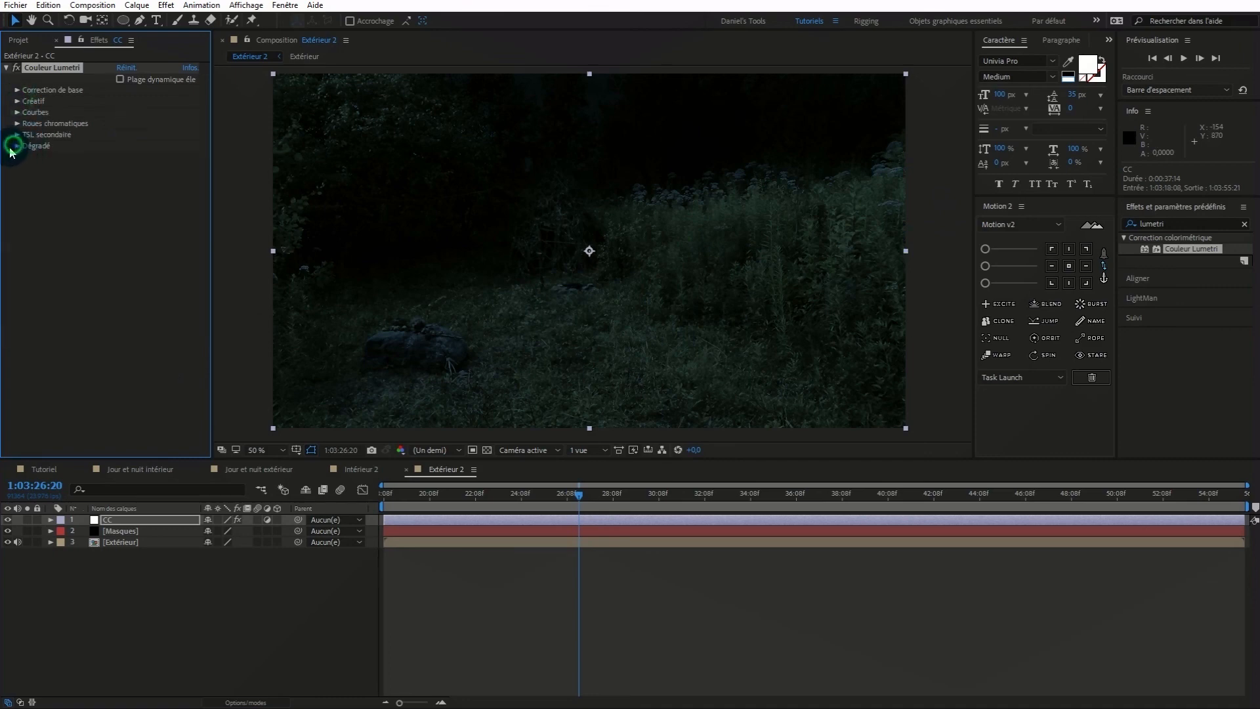
Add a subtle Lumetri vignette with an amount of -0.2 and a feather of 100
{"action": "left_click", "coordinate": [17, 145]}
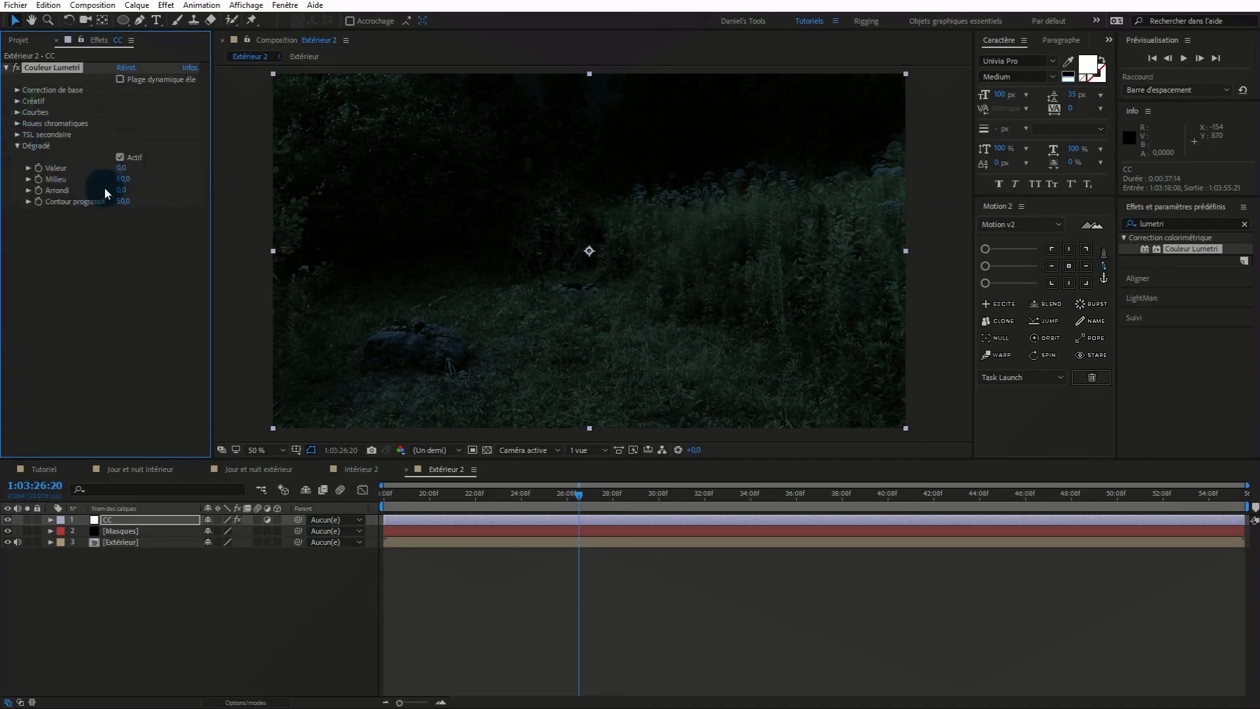
{"action": "left_click_drag", "start_coordinate": [124, 208], "coordinate": [52, 205]}
{"action": "left_click_drag", "start_coordinate": [122, 168], "coordinate": [111, 172]}
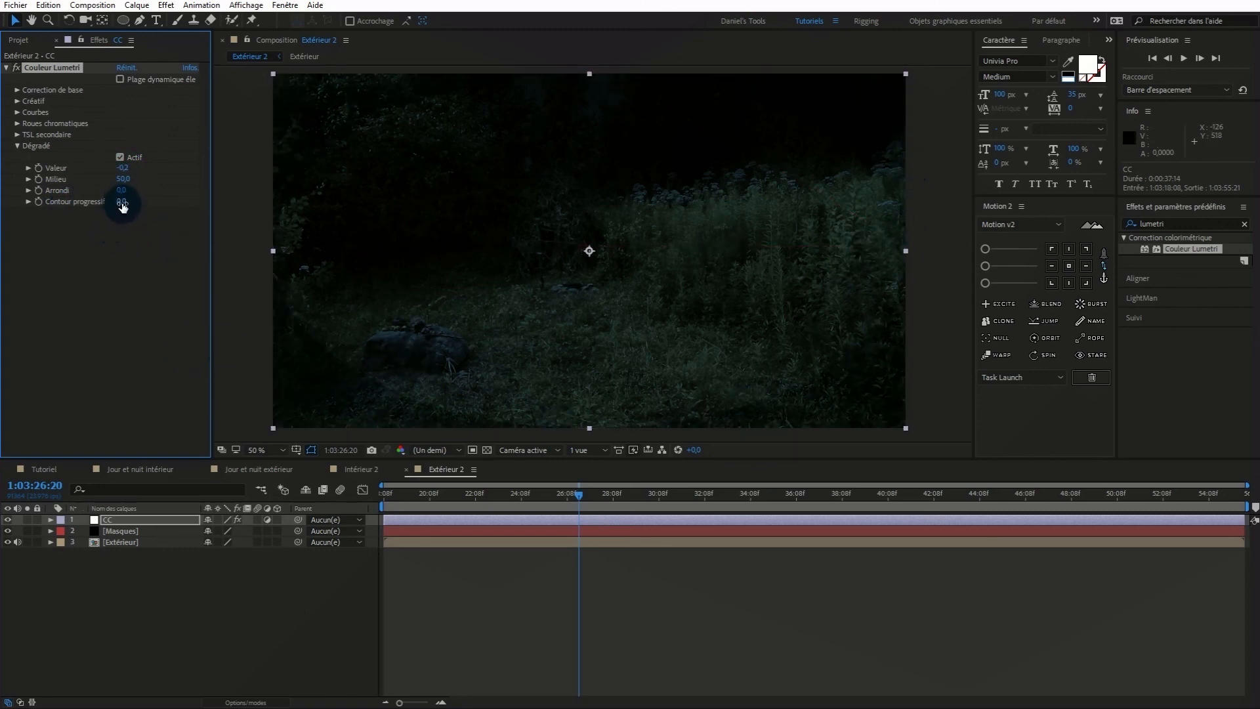
{"action": "left_click_drag", "start_coordinate": [121, 201], "coordinate": [239, 204]}
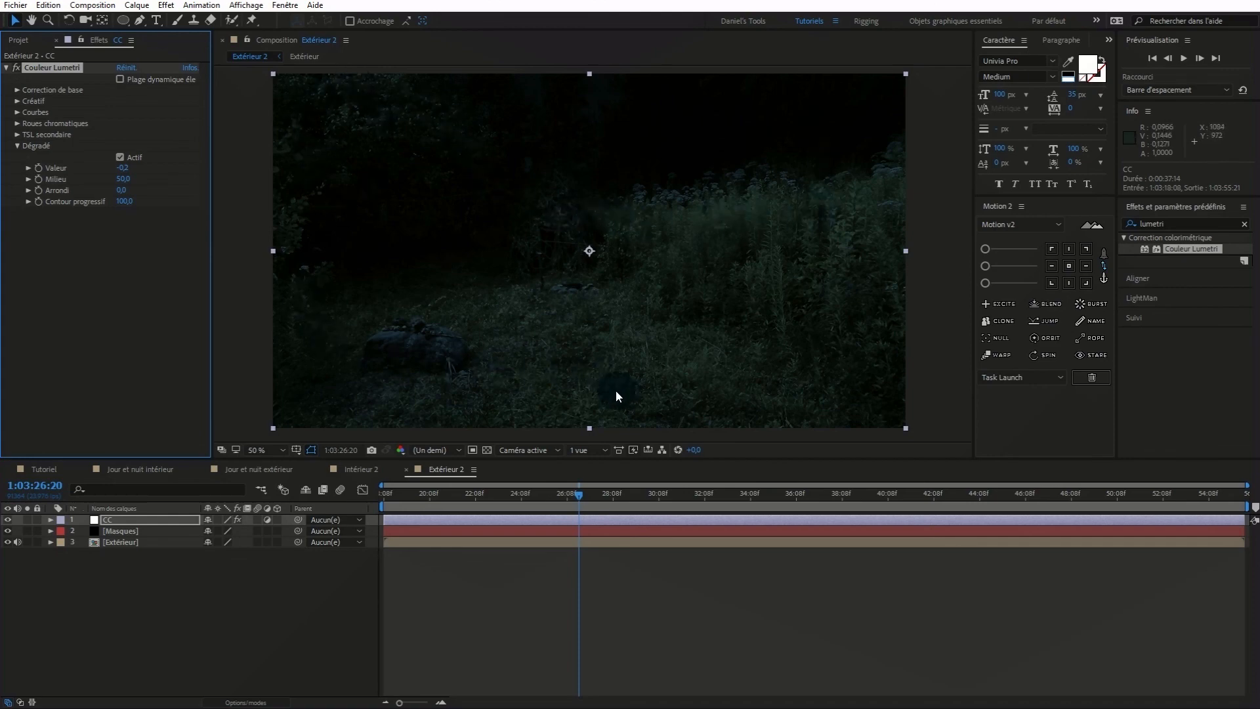
{"action": "left_click", "coordinate": [16, 147]}
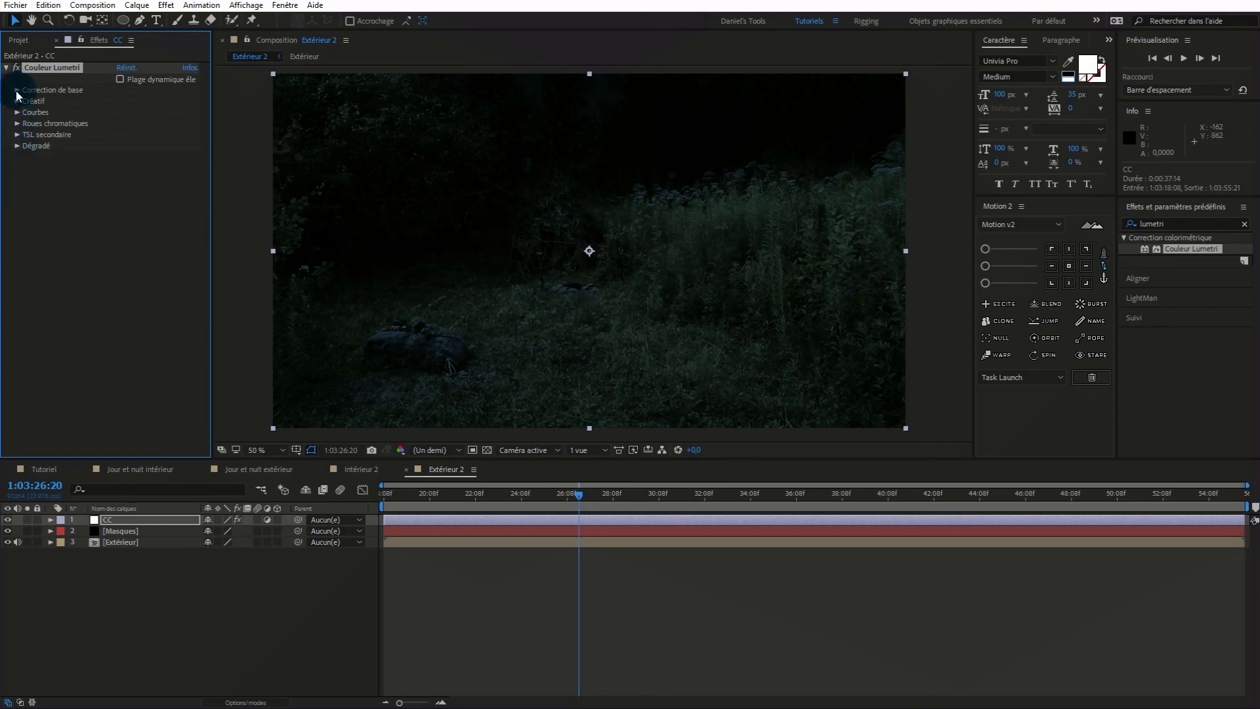
Compare the exterior shot with and without the Lumetri grade and the Masques layer, leaving both switched on
{"action": "left_click", "coordinate": [16, 68]}
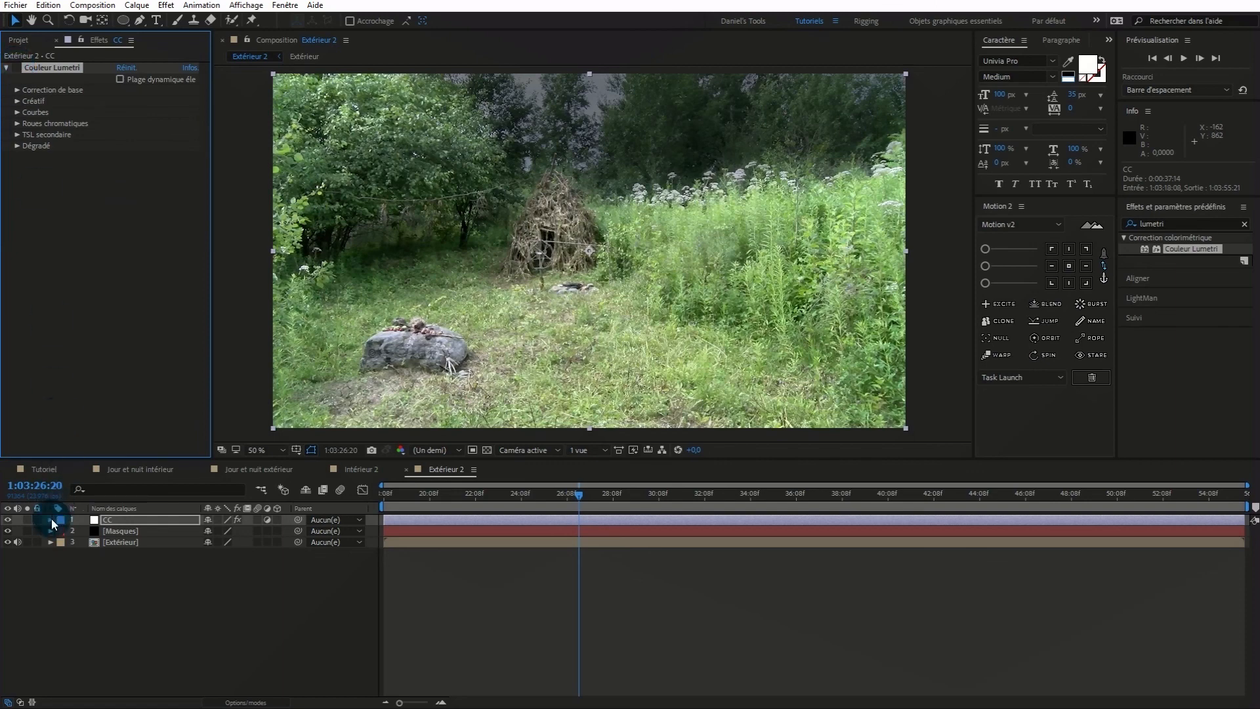
{"action": "left_click", "coordinate": [8, 530]}
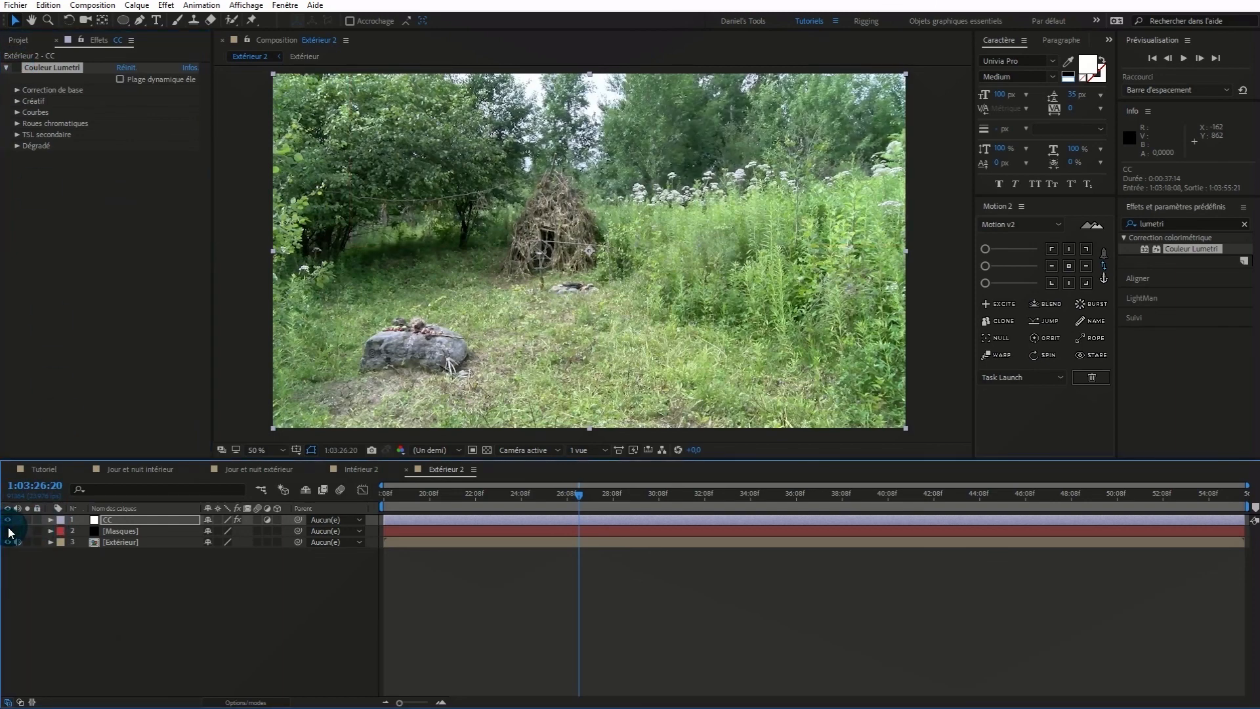
{"action": "left_click", "coordinate": [8, 531]}
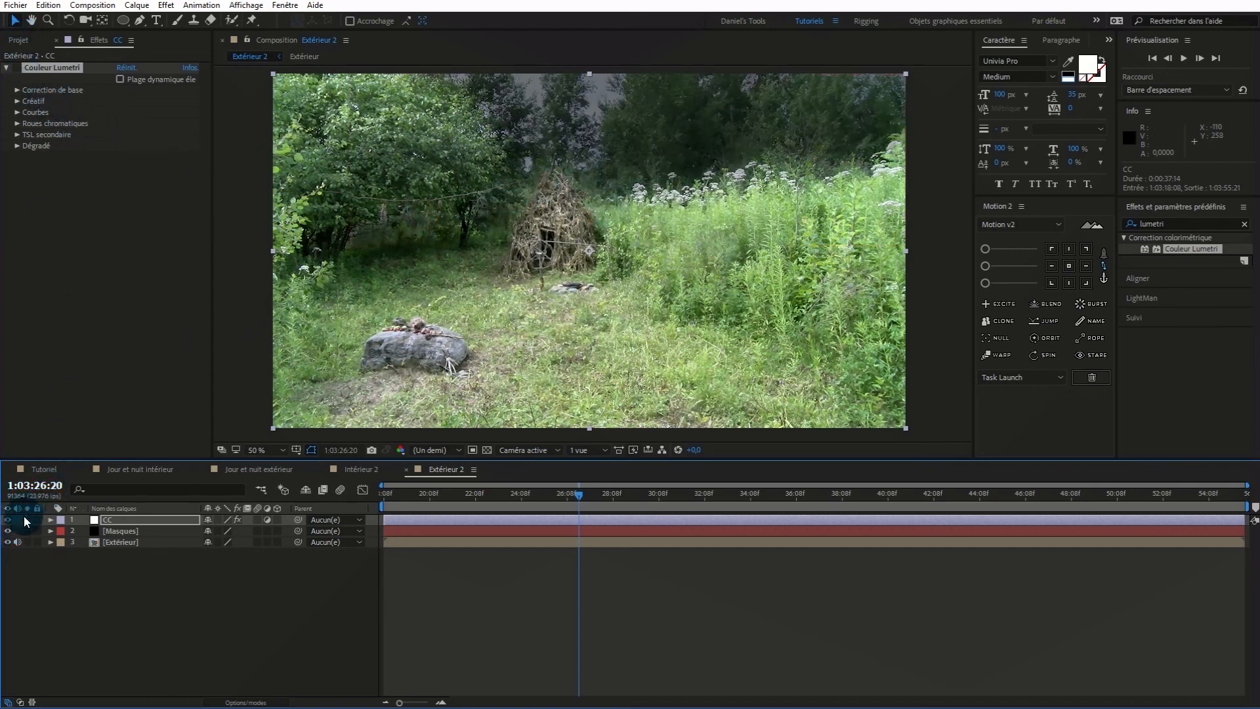
{"action": "left_click", "coordinate": [8, 531]}
{"action": "left_click", "coordinate": [32, 153]}
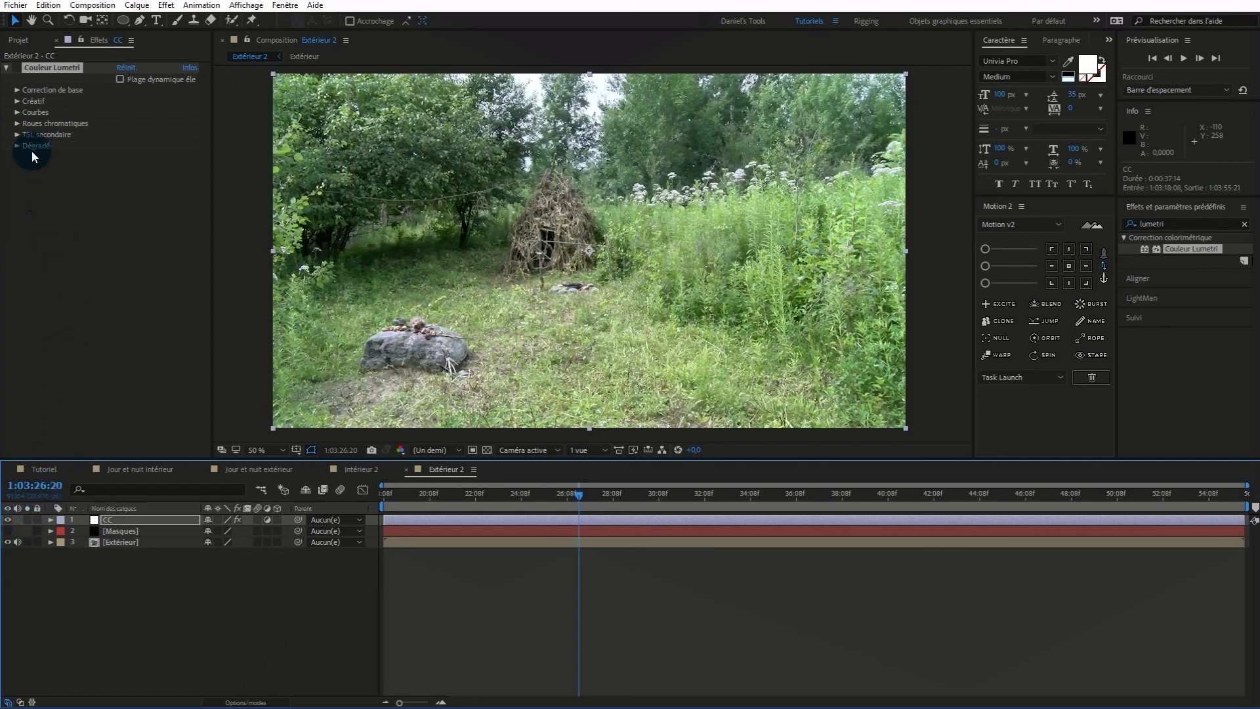
{"action": "left_click", "coordinate": [16, 67]}
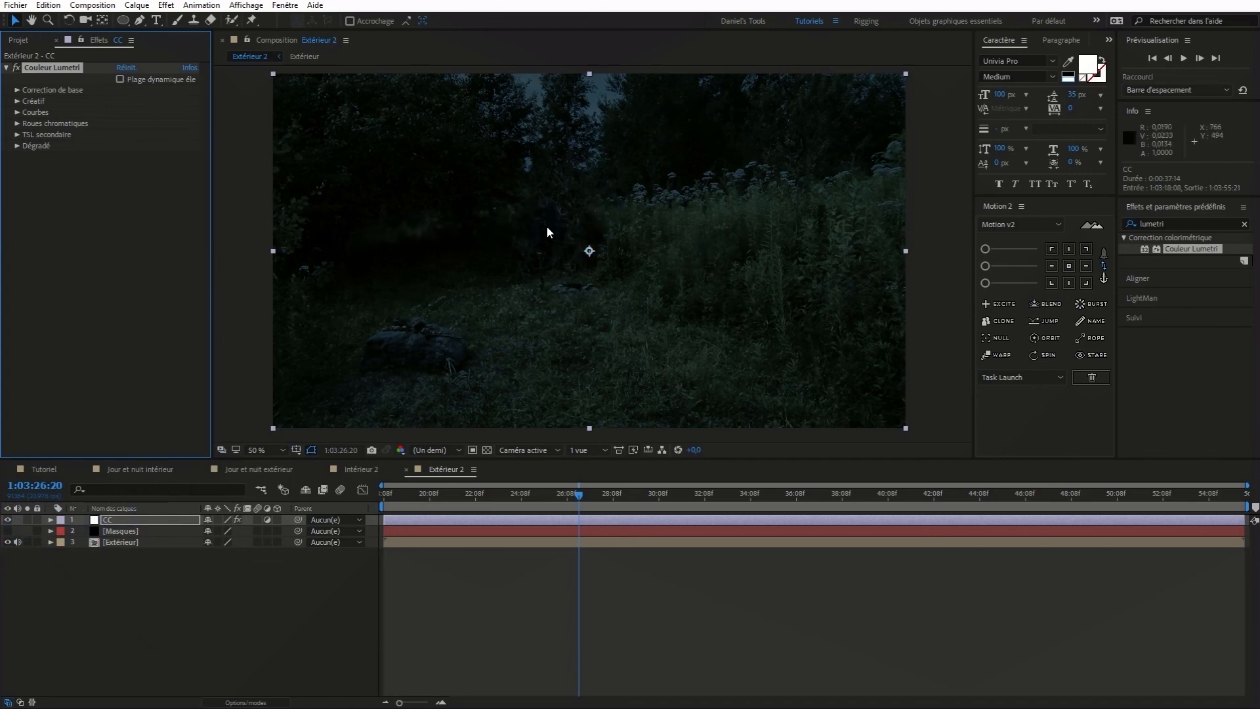
{"action": "left_click", "coordinate": [138, 521]}
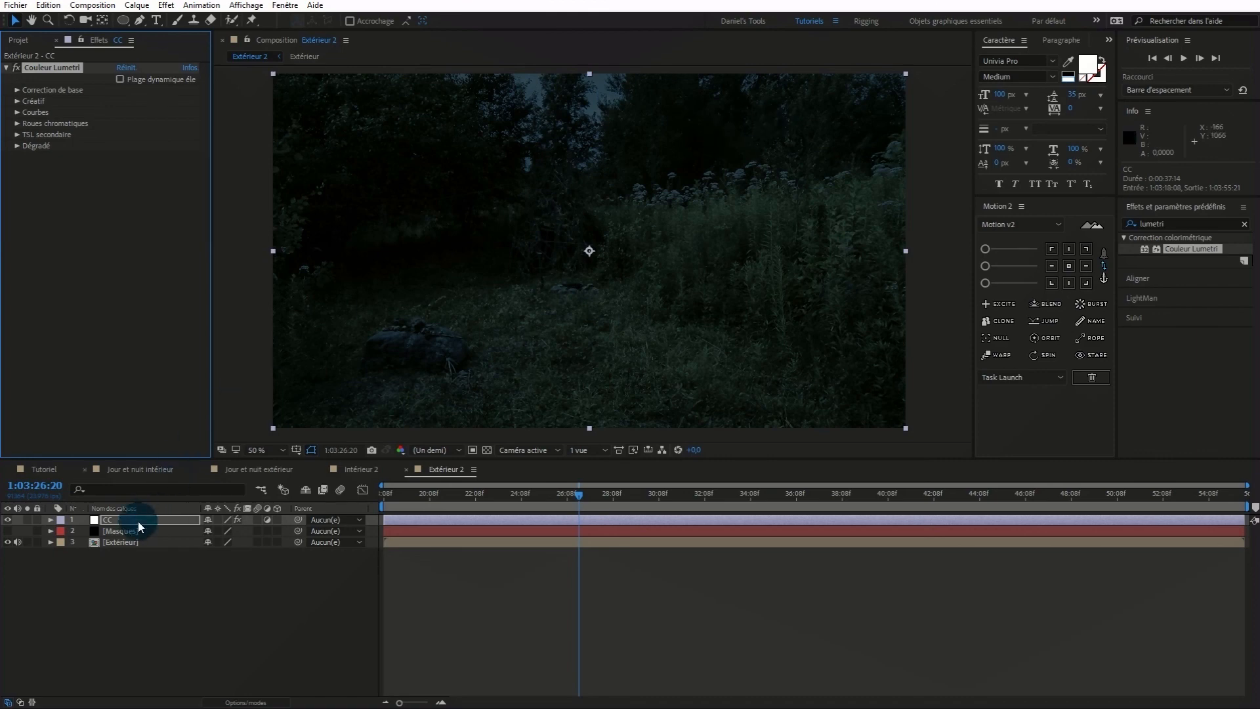
{"action": "left_click", "coordinate": [8, 530]}
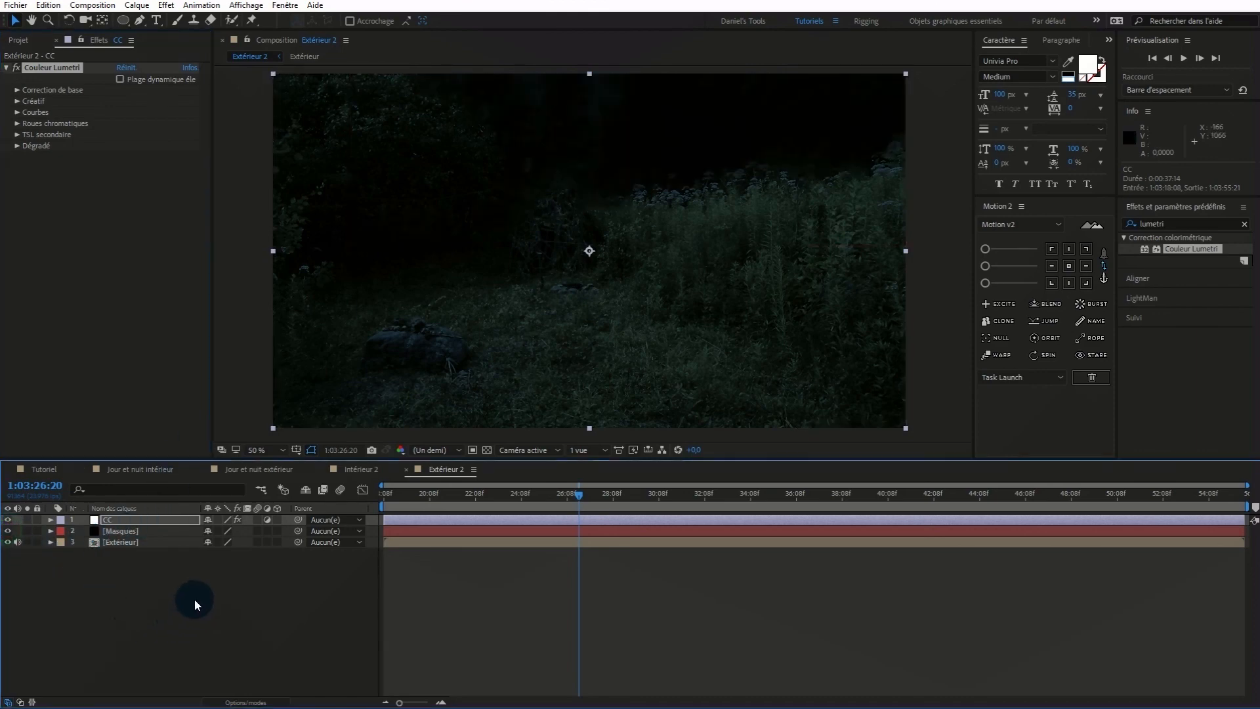
Set the opacity of the Masques layer to 44% and deselect the layer
{"action": "left_click", "coordinate": [50, 530]}
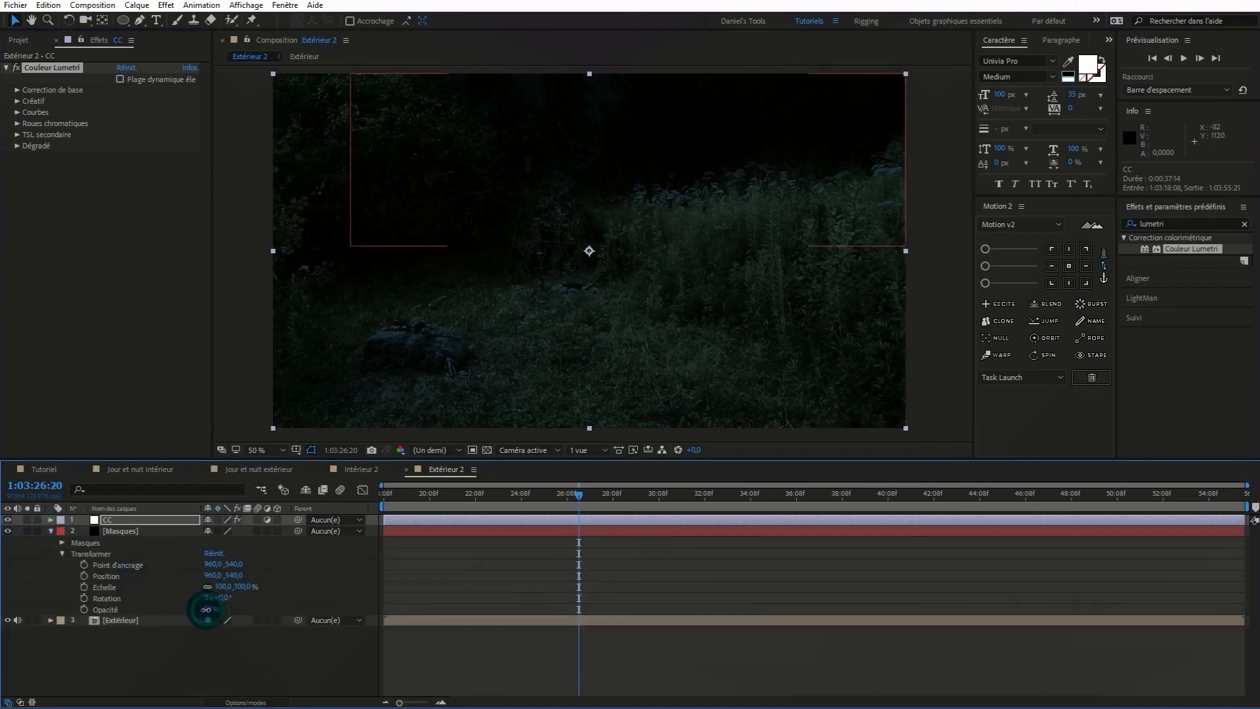
{"action": "left_click_drag", "start_coordinate": [203, 610], "coordinate": [194, 611]}
{"action": "left_click", "coordinate": [345, 678]}
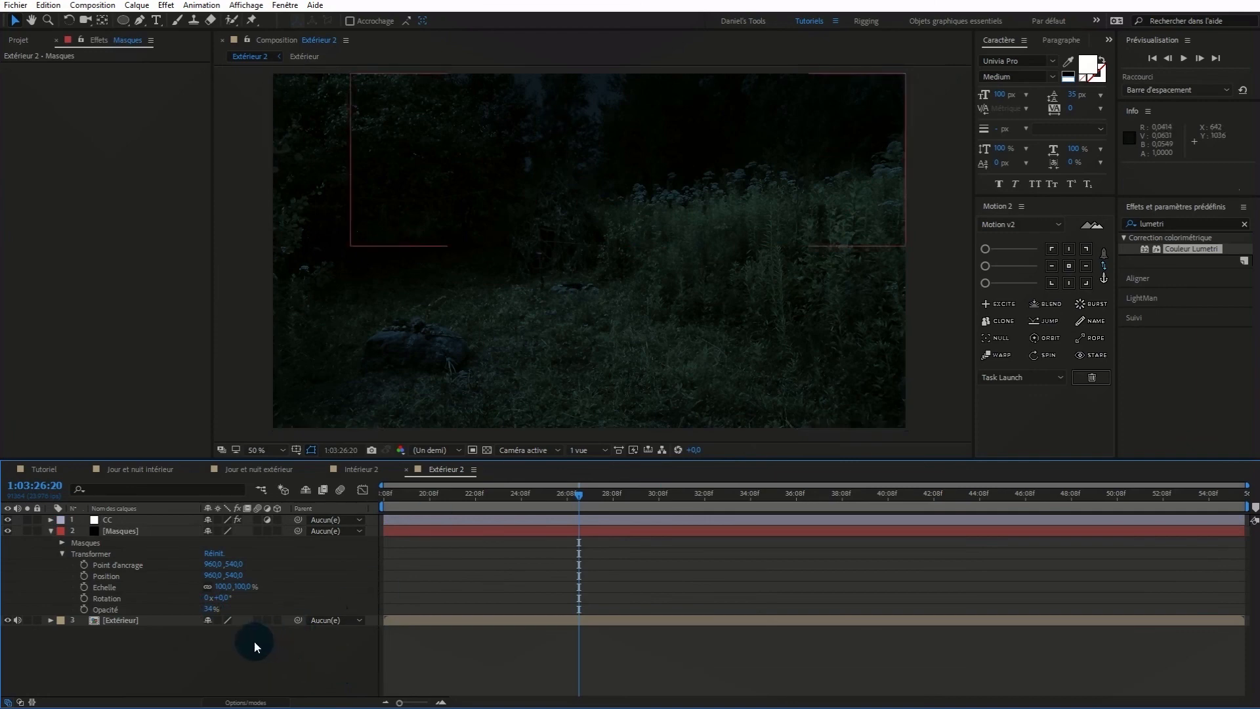
{"action": "left_click", "coordinate": [209, 610]}
{"action": "left_click_drag", "start_coordinate": [210, 609], "coordinate": [217, 610]}
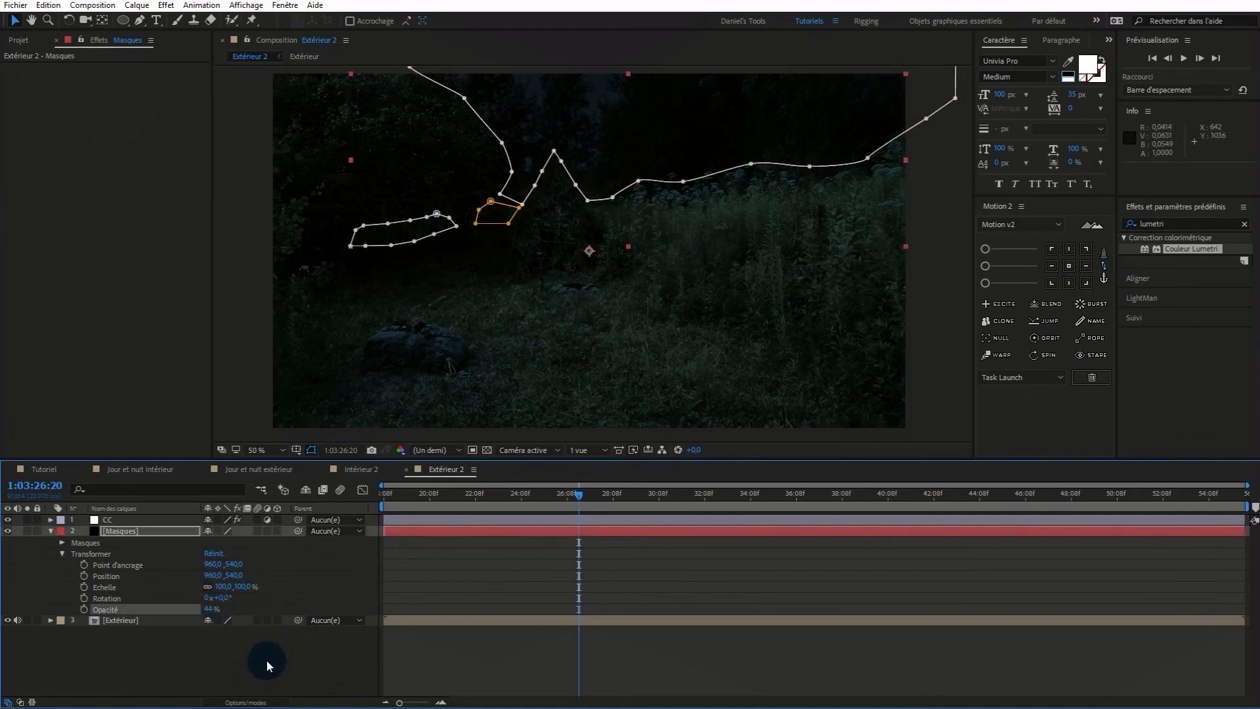
{"action": "left_click", "coordinate": [293, 661]}
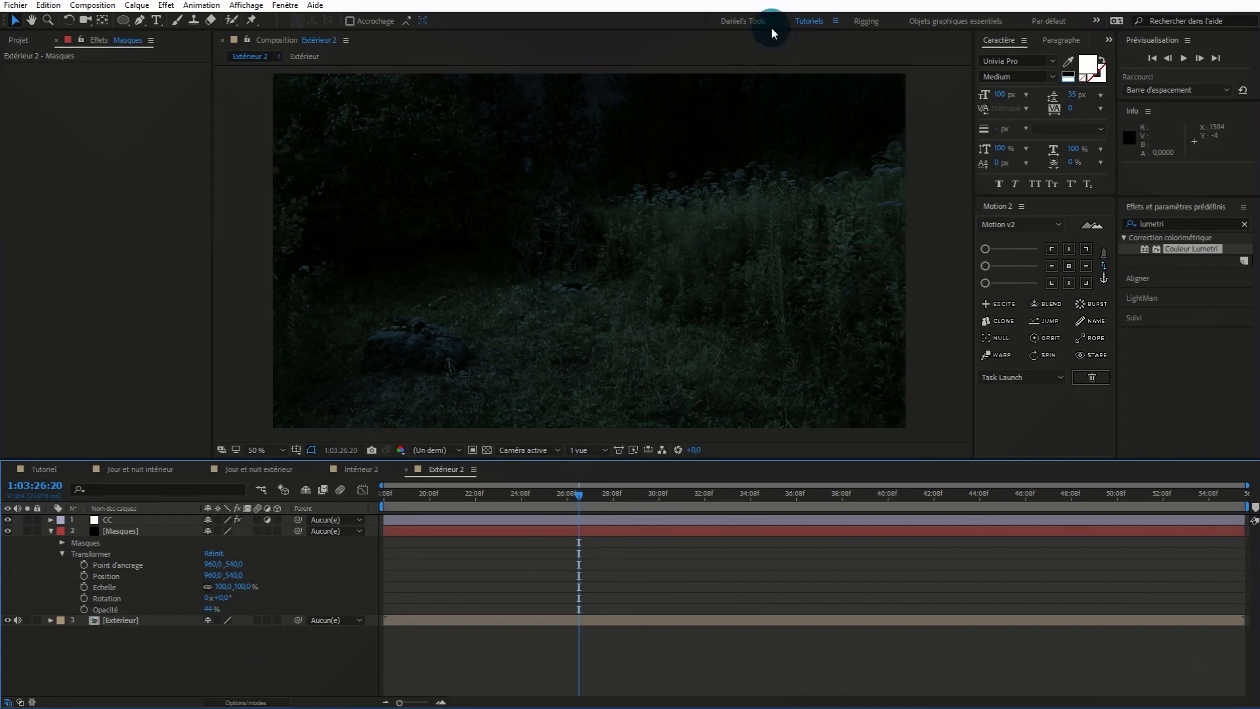
{"action": "left_click", "coordinate": [210, 343]}
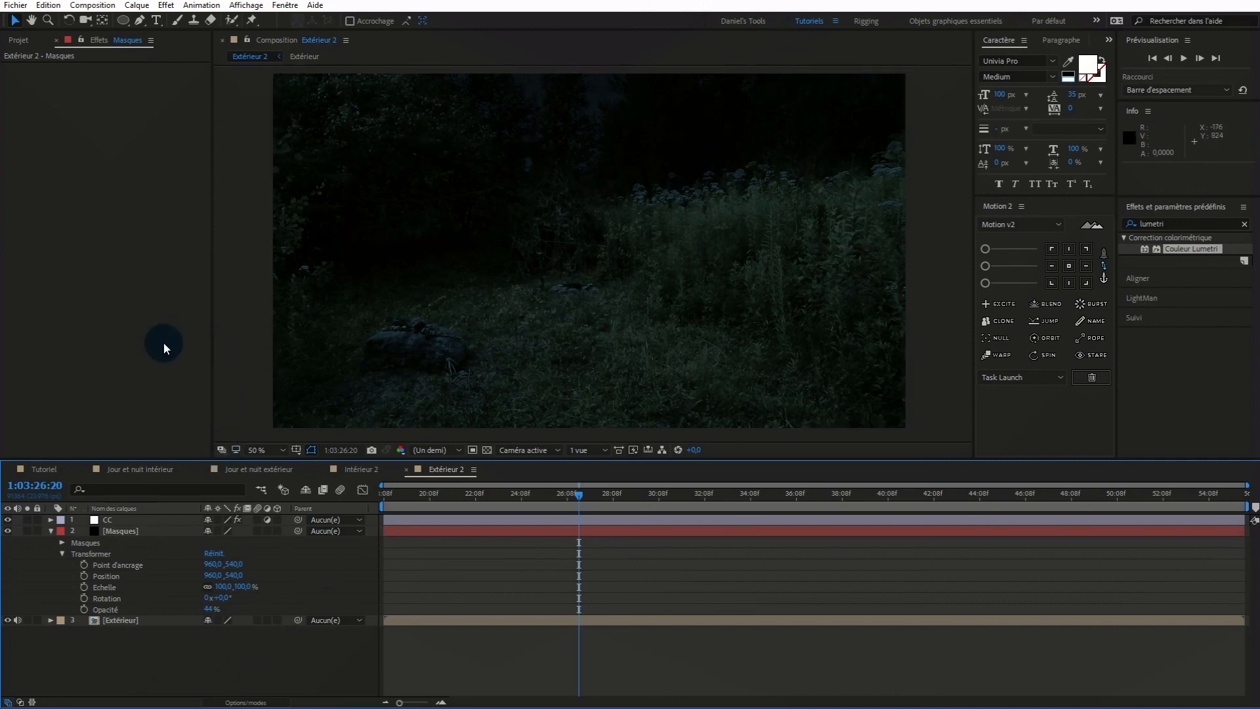